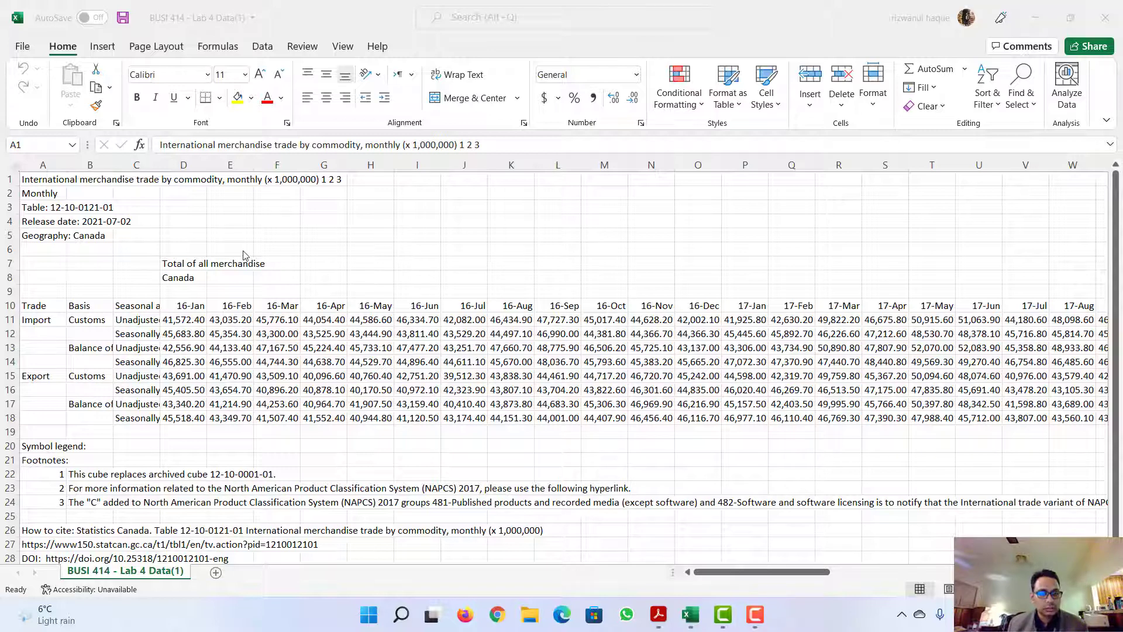
Widen the Basis and Seasonal adjustment columns so their row labels fit in full
scroll(270, 419, "down", 2)
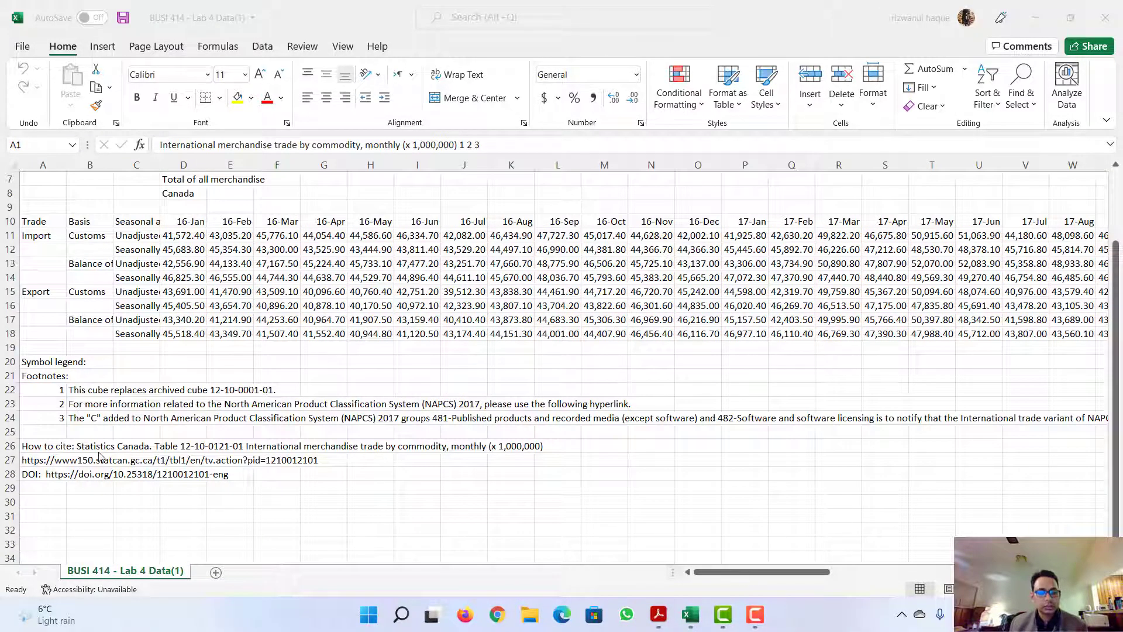
scroll(100, 456, "up", 2)
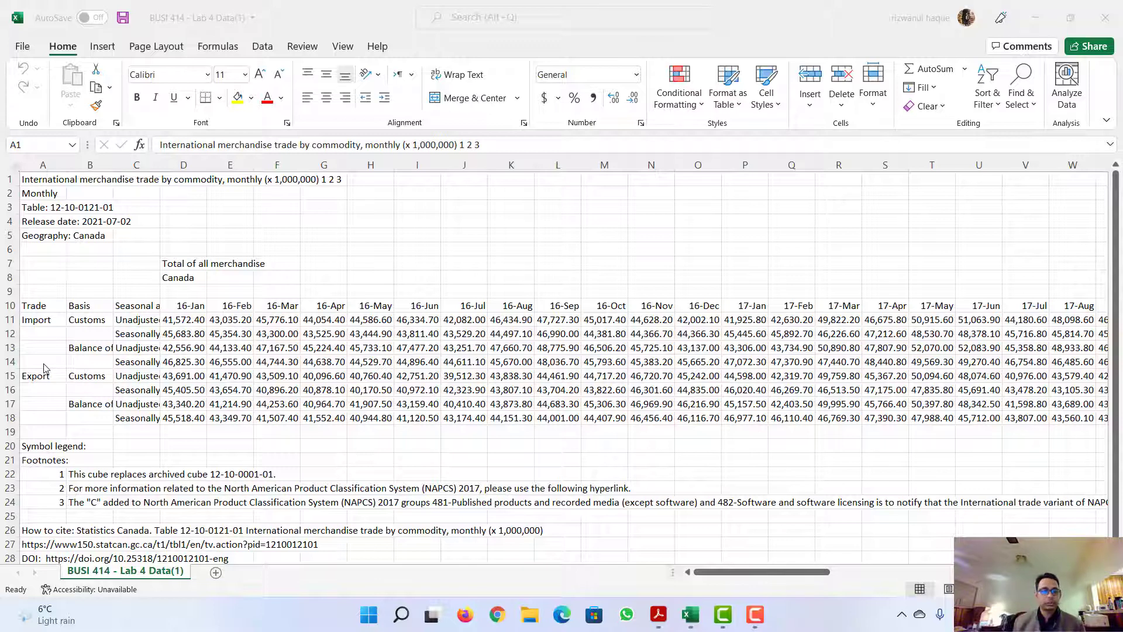
left_click(723, 572)
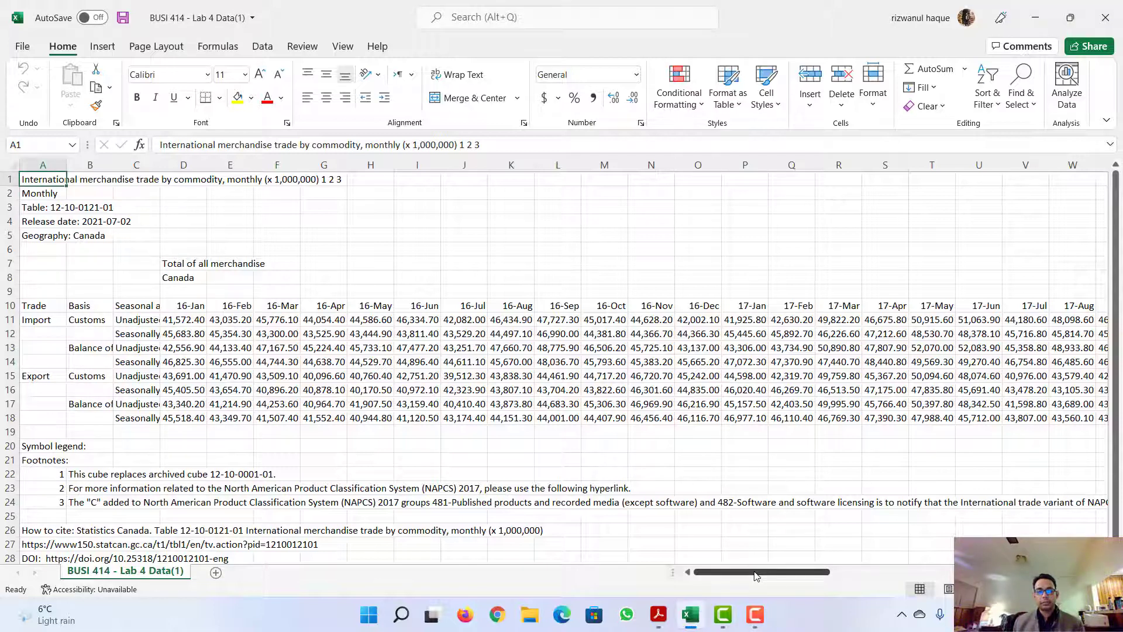
left_click_drag(766, 576, 760, 576)
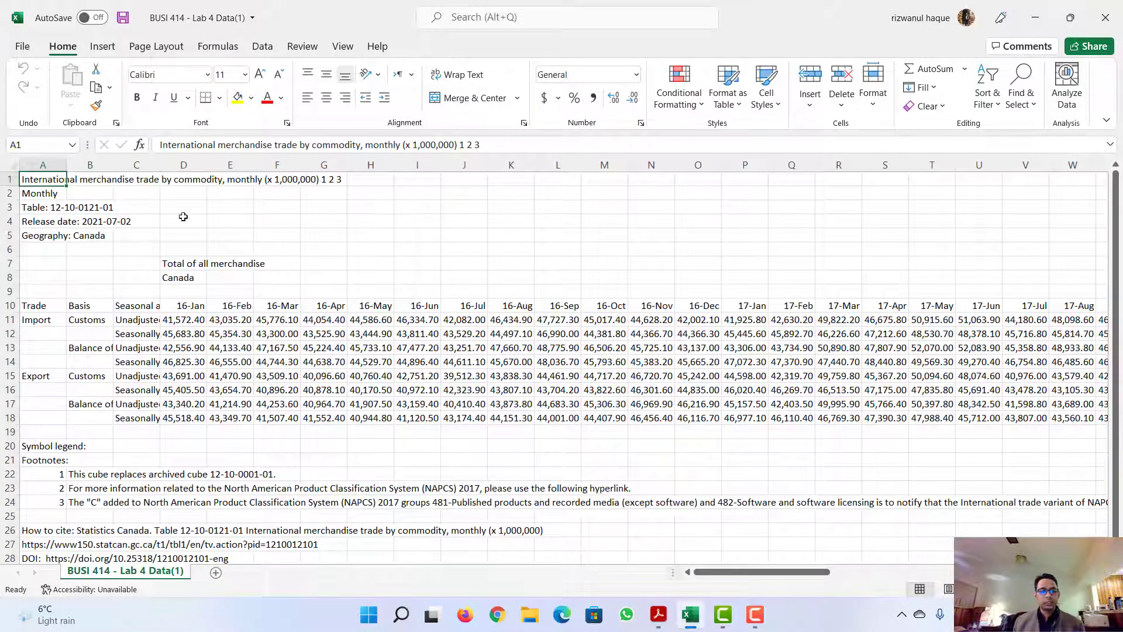
left_click_drag(160, 165, 236, 174)
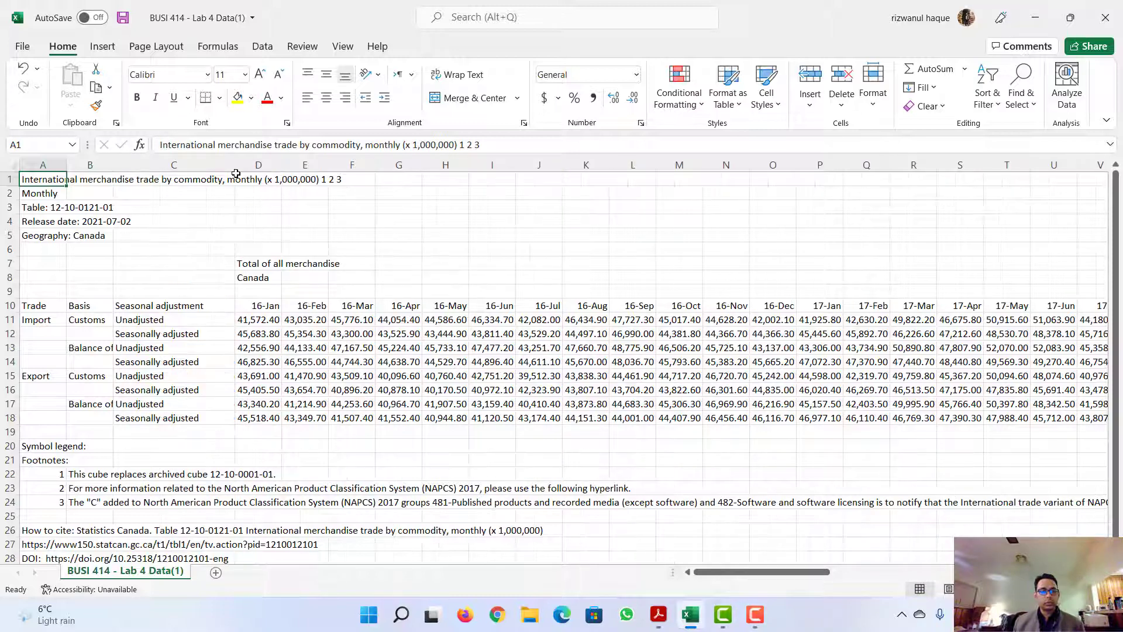
left_click_drag(115, 164, 139, 168)
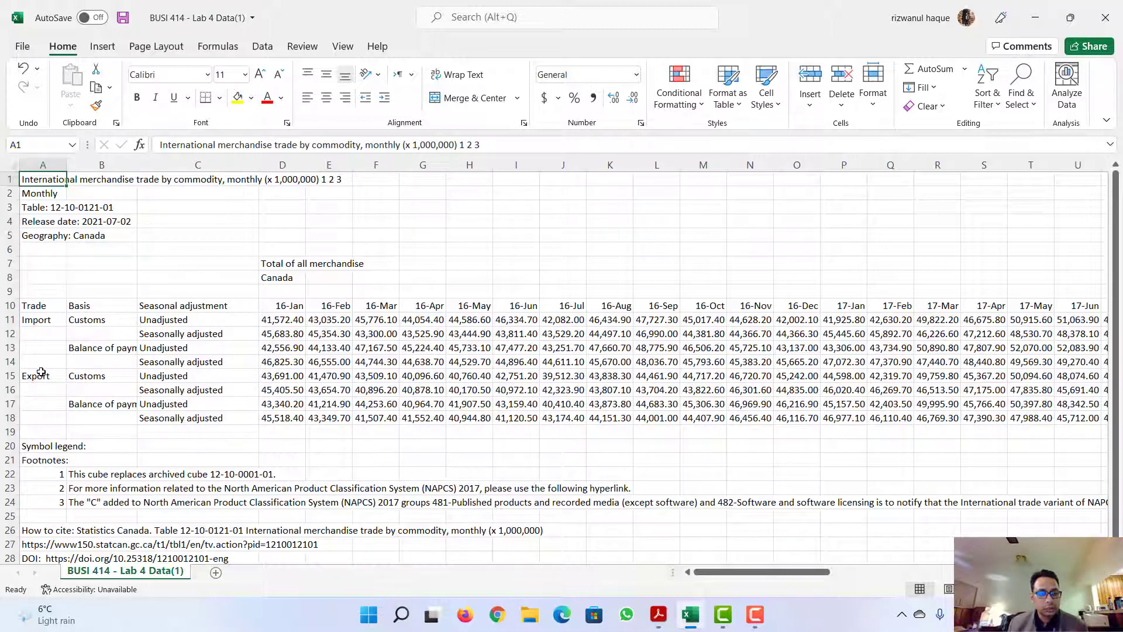
left_click(36, 320)
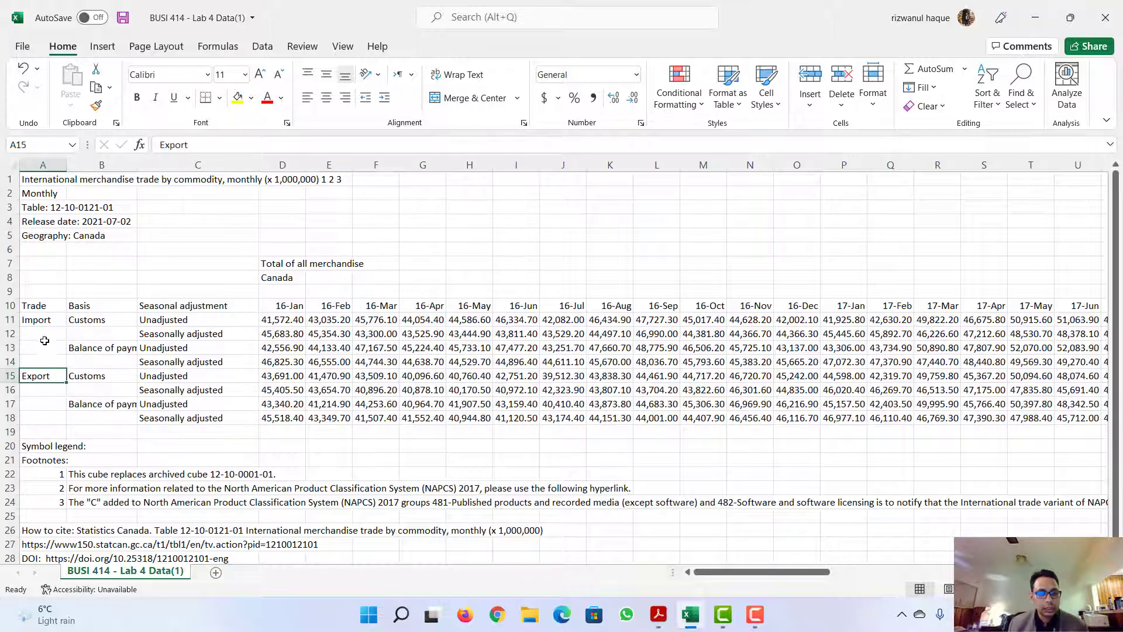
left_click(87, 321)
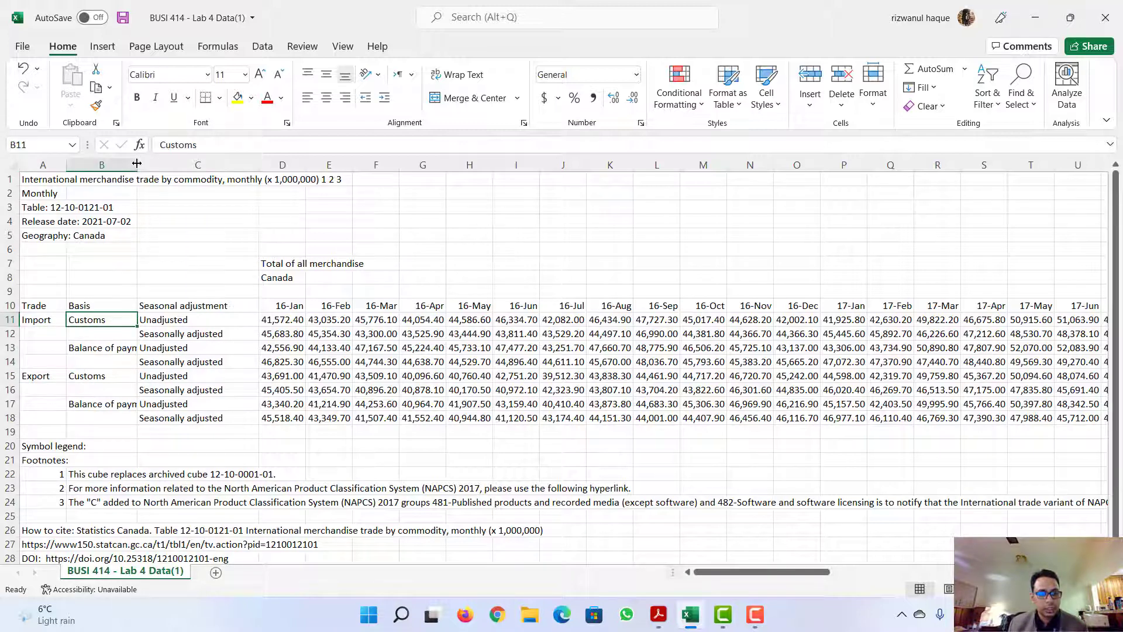
left_click_drag(137, 165, 184, 165)
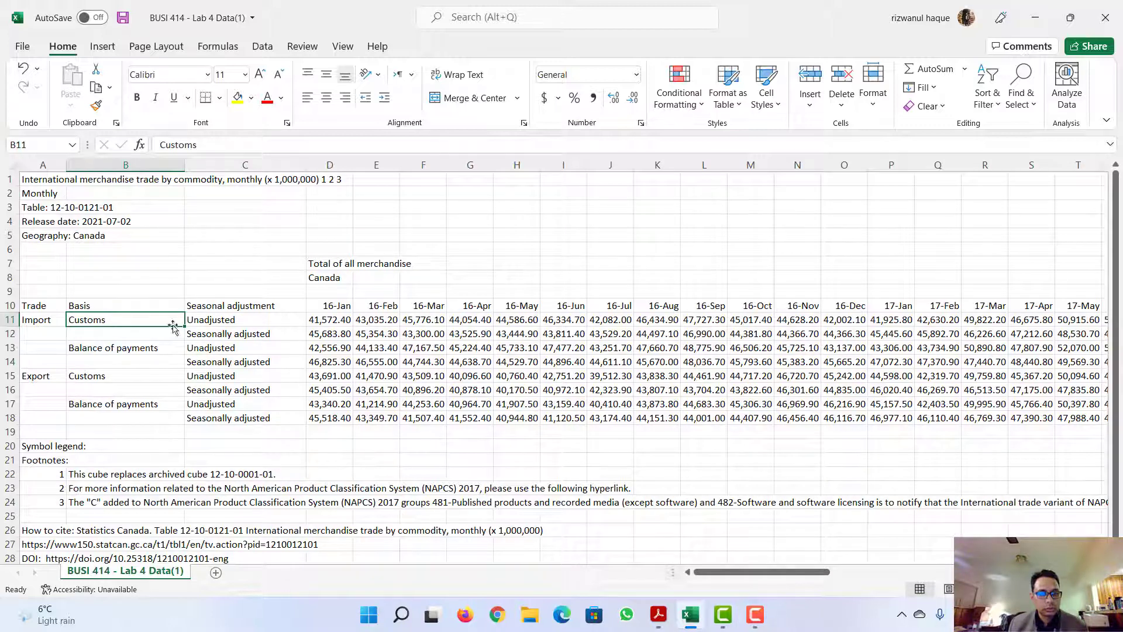
Examine how the import and export rows are broken down by basis and seasonal adjustment
left_click(254, 337)
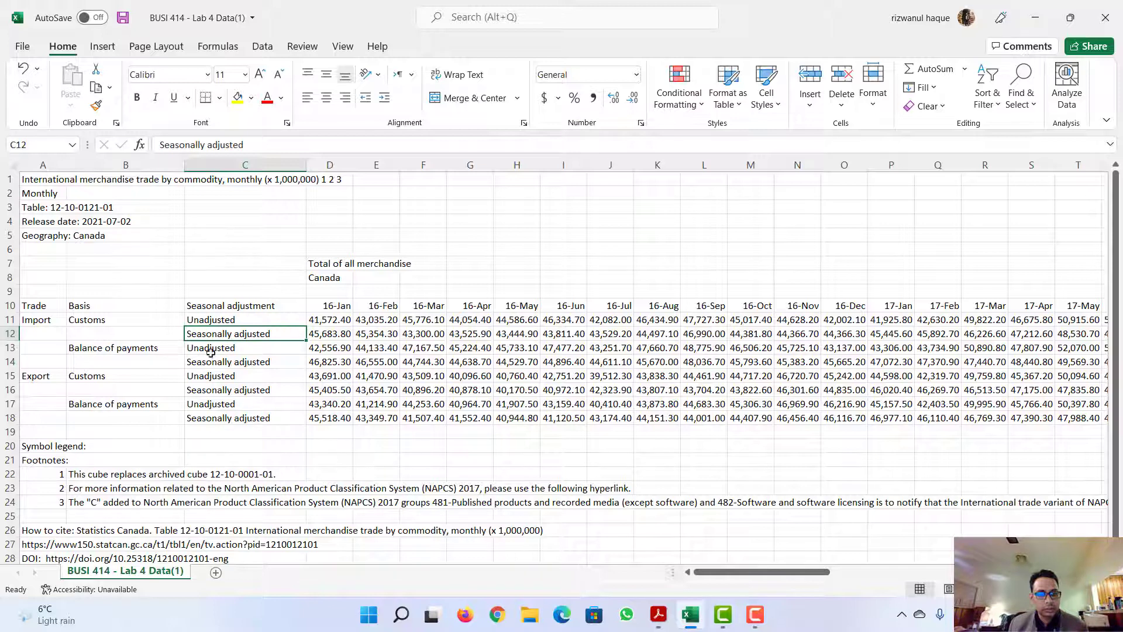
left_click(99, 380)
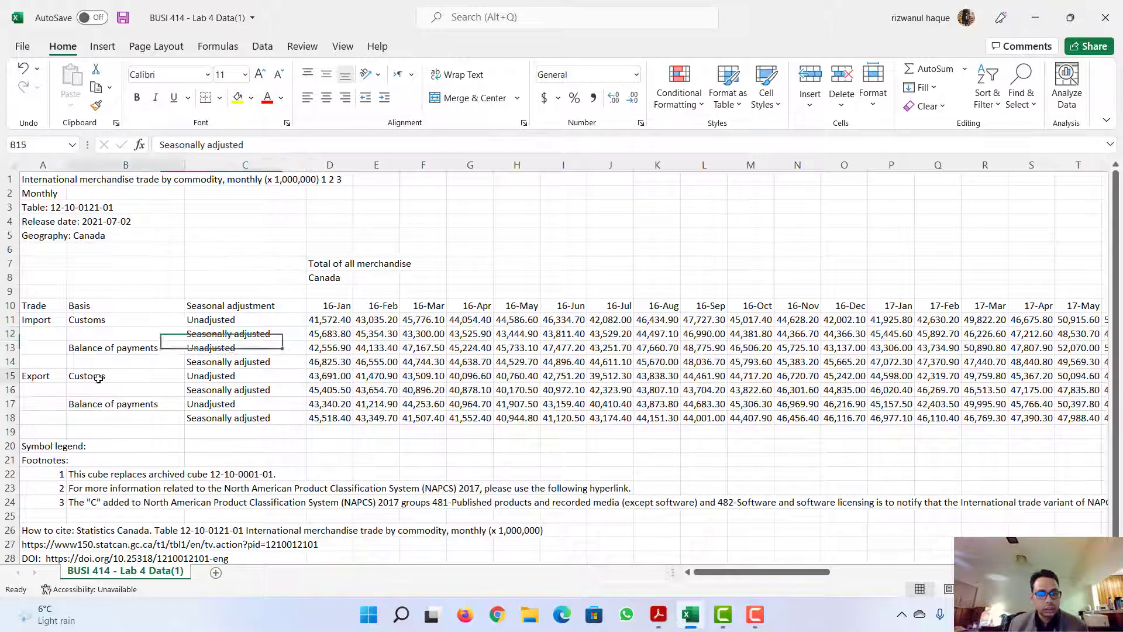
left_click(124, 405)
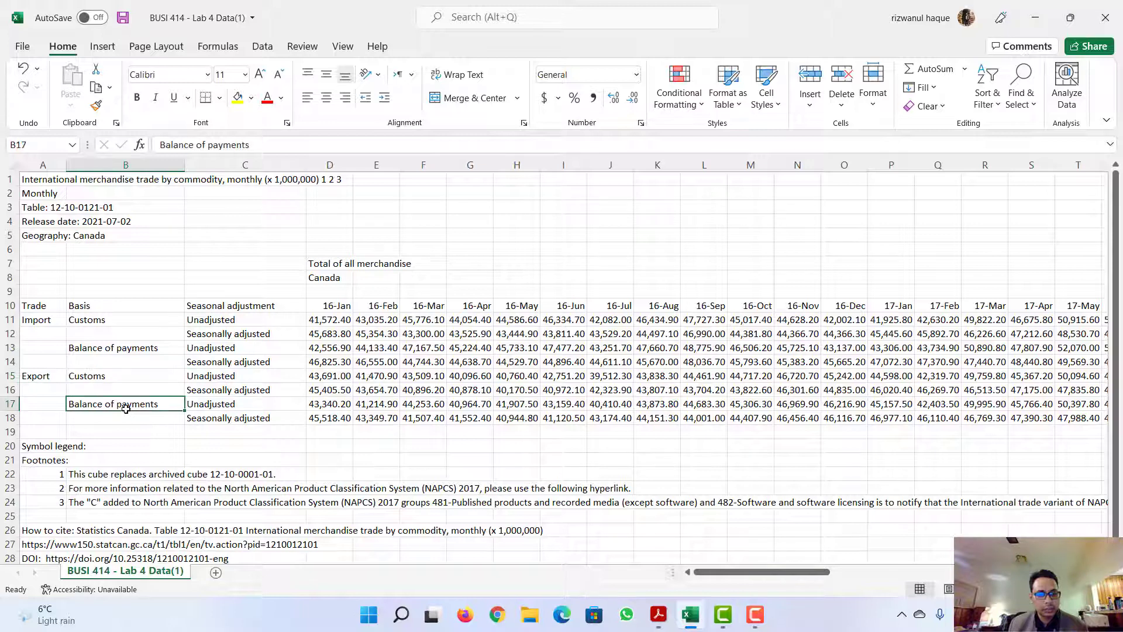
left_click(214, 405)
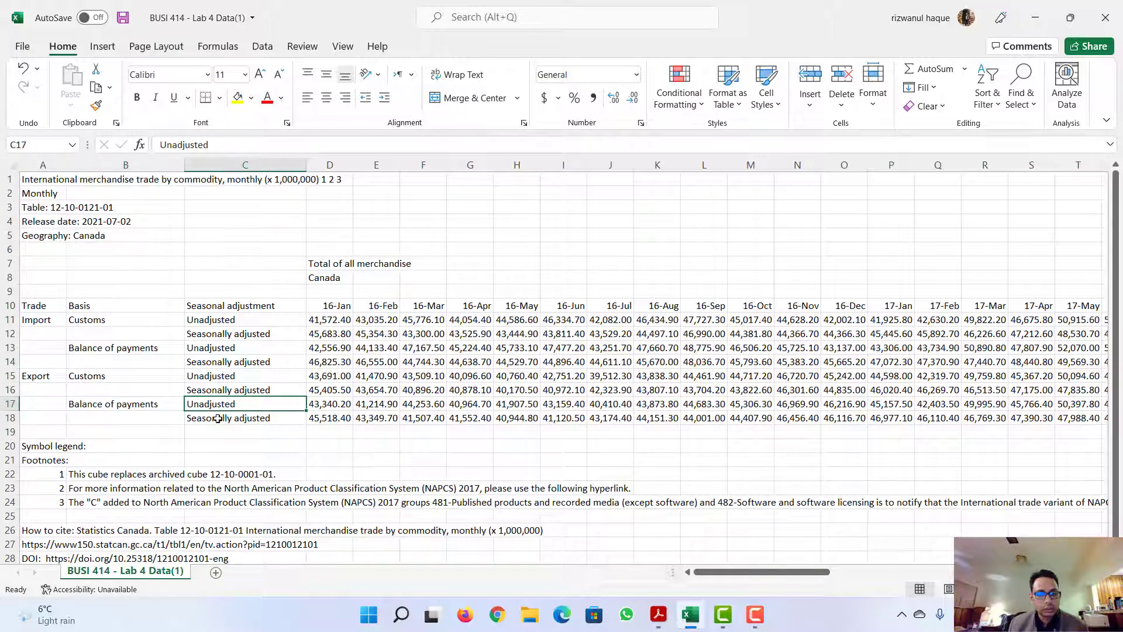
left_click(218, 419)
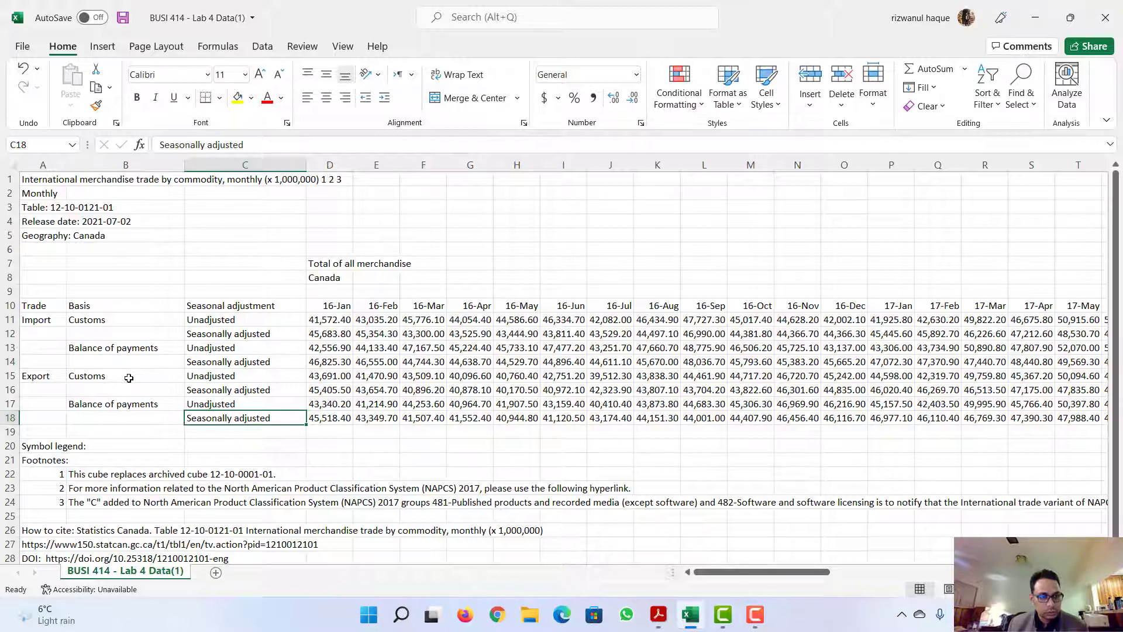
left_click(91, 321)
left_click(106, 350)
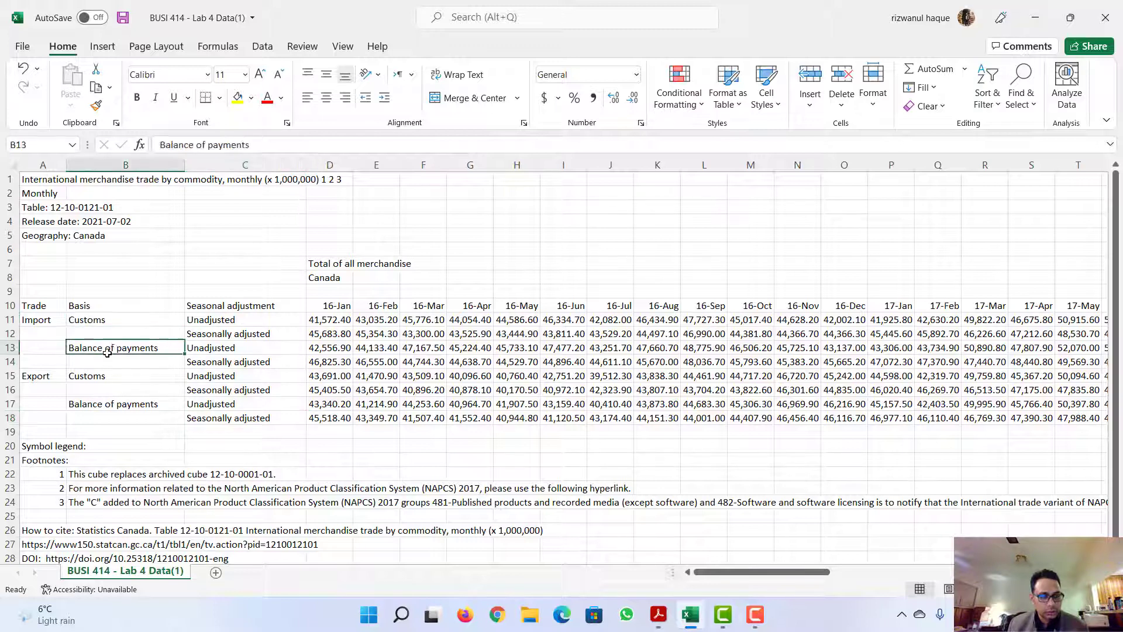
left_click(96, 378)
left_click(104, 405)
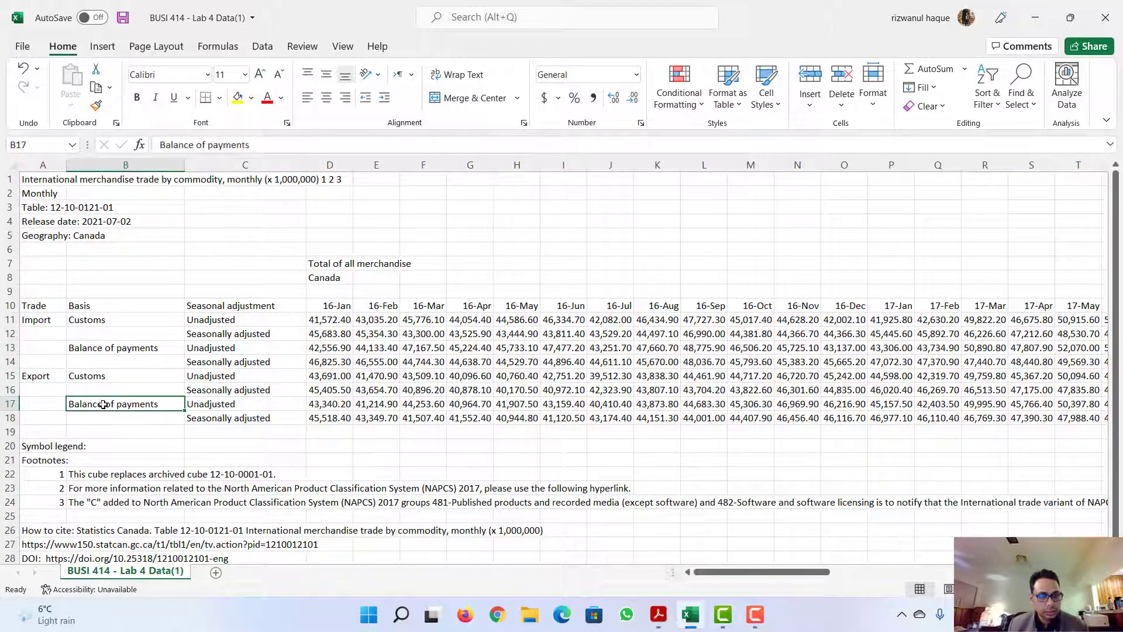
left_click(145, 320)
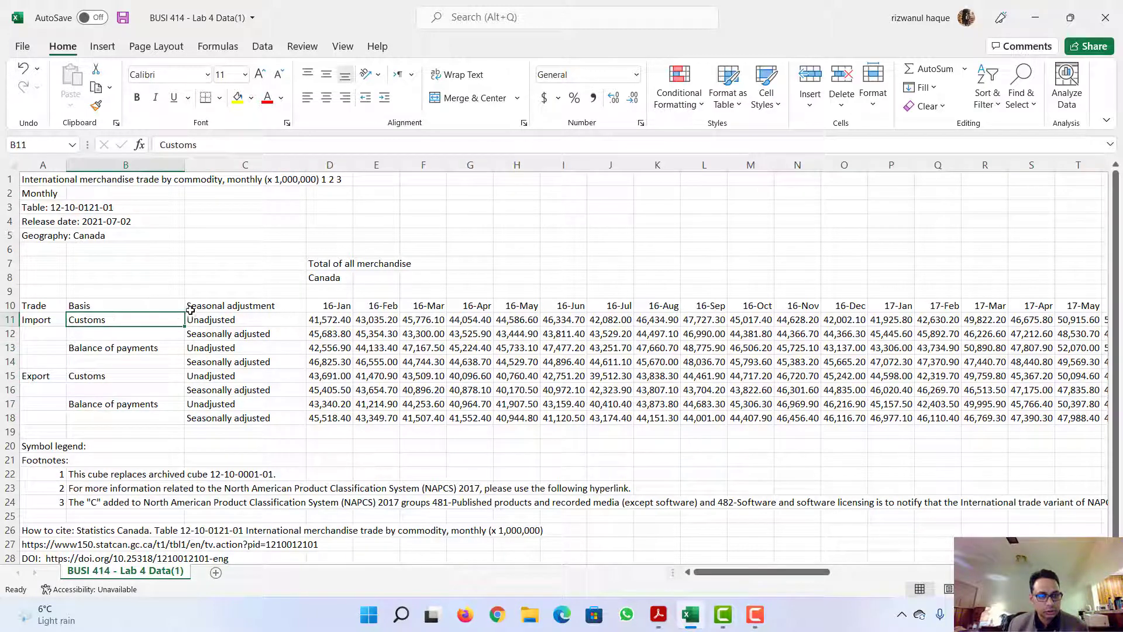
left_click(237, 321)
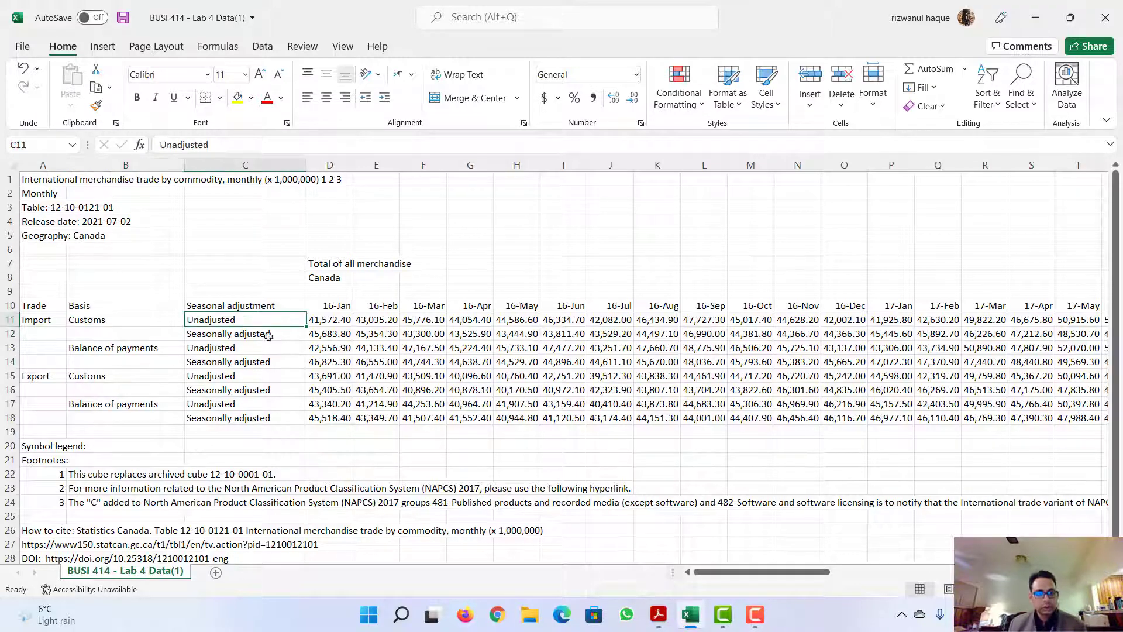
Convert the trade data range A10:BP18 into a table with headers and load it into the Power Query Editor
left_click(375, 333)
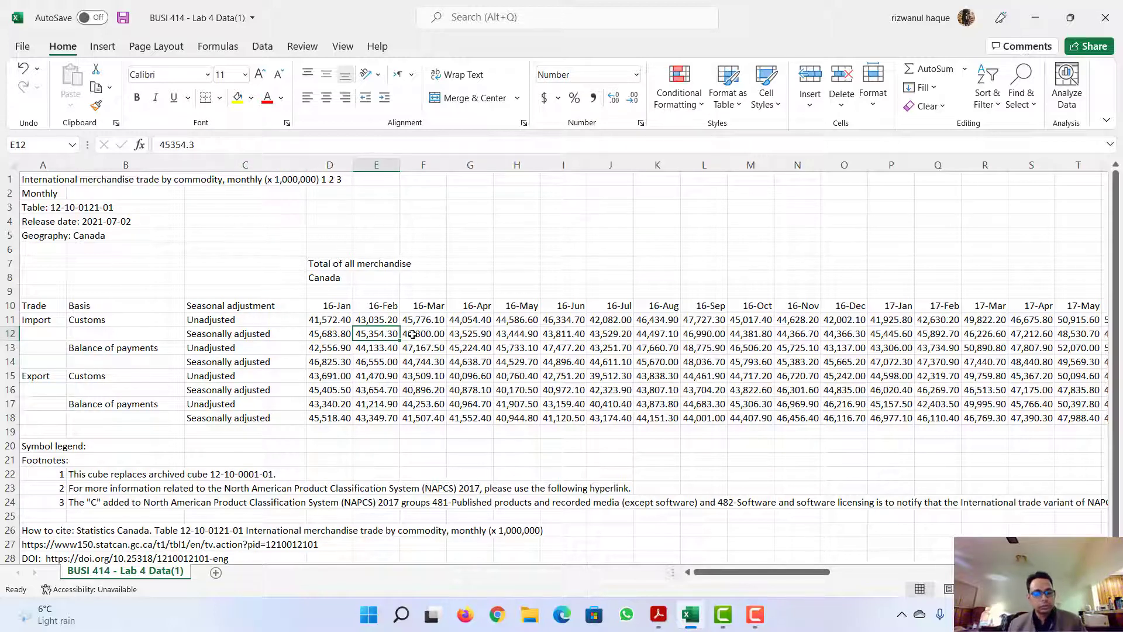
key("ctrl+t")
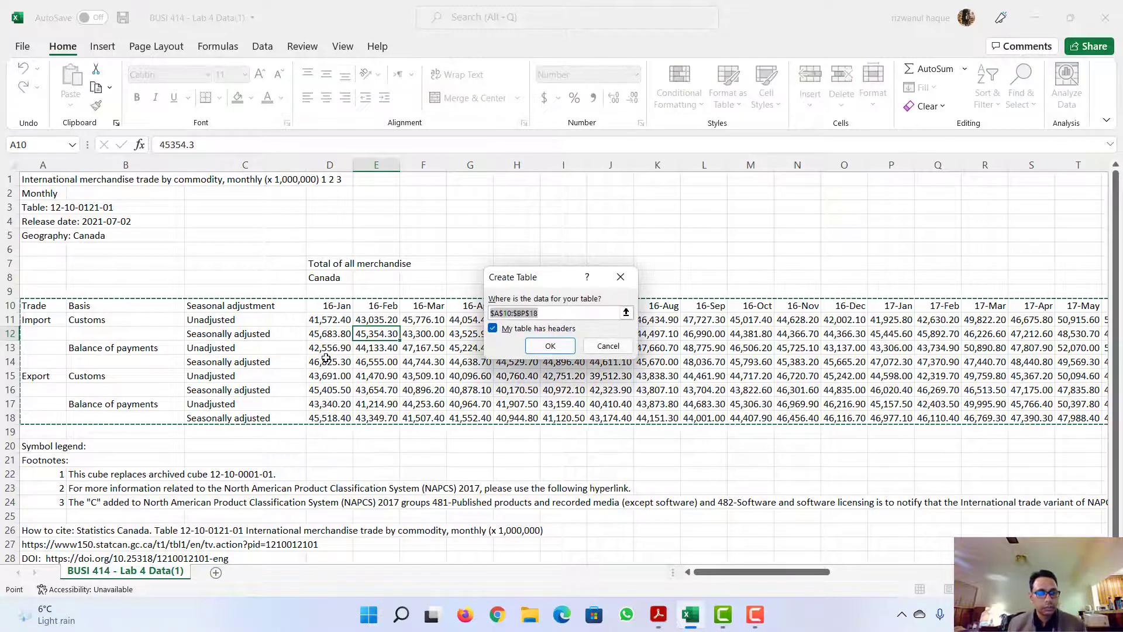
left_click(543, 347)
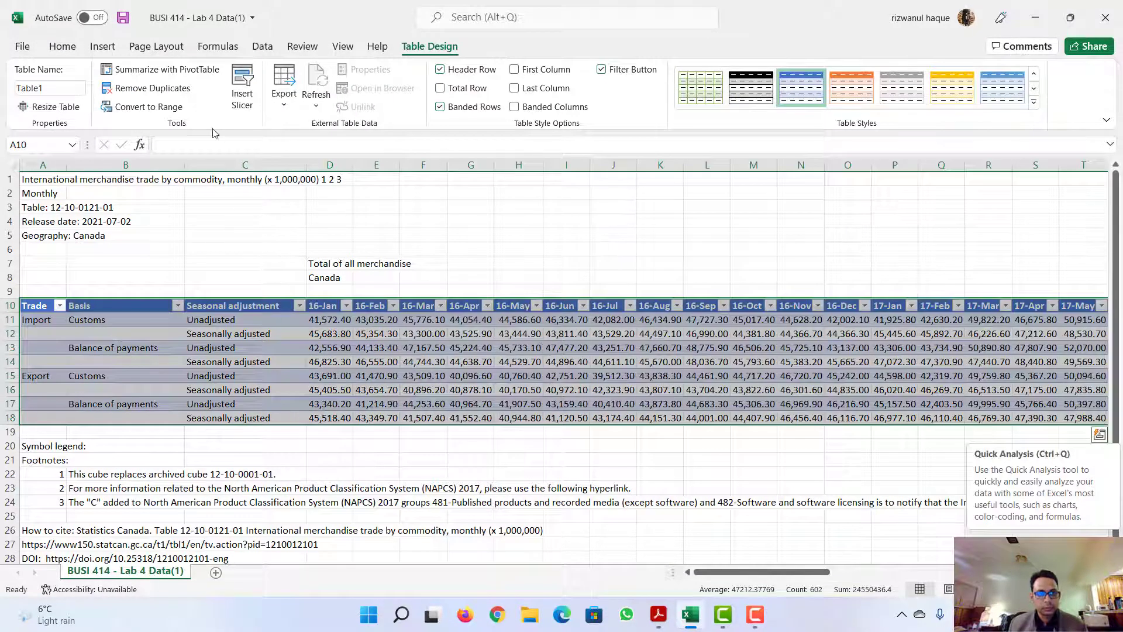
left_click(262, 48)
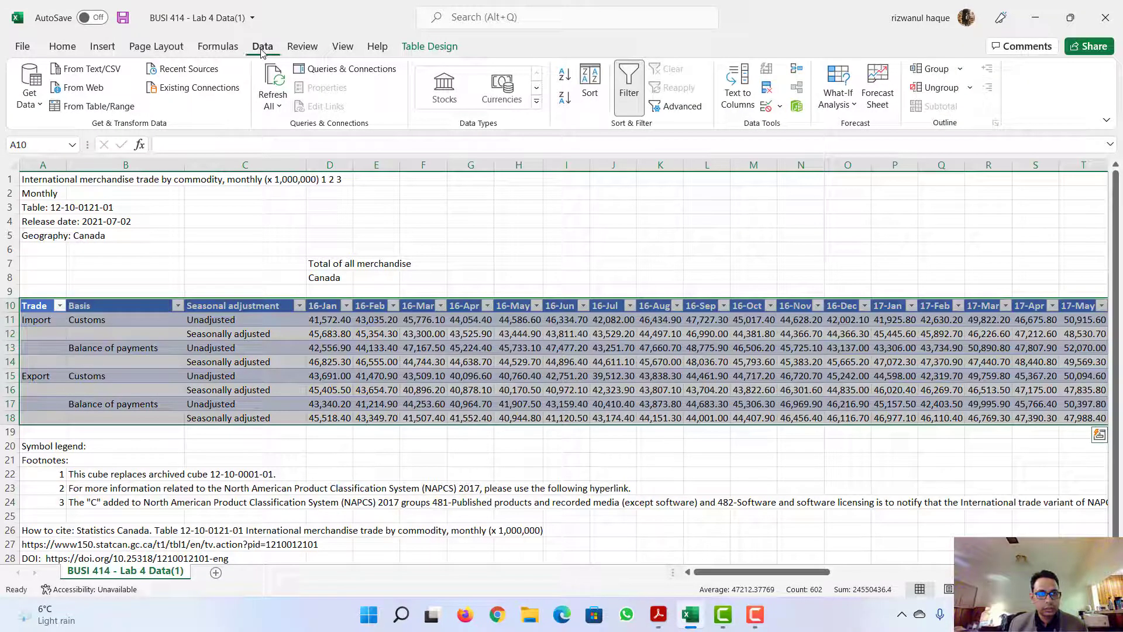
left_click(101, 107)
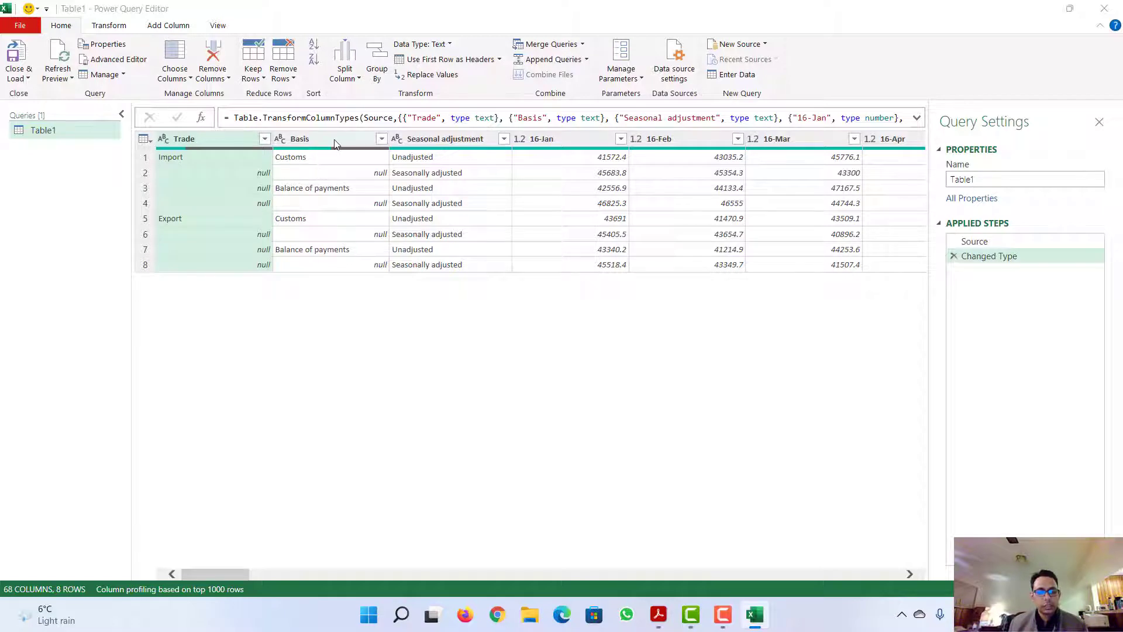
Examine the null cells in the Trade and Basis columns beneath each category label
left_click(327, 141)
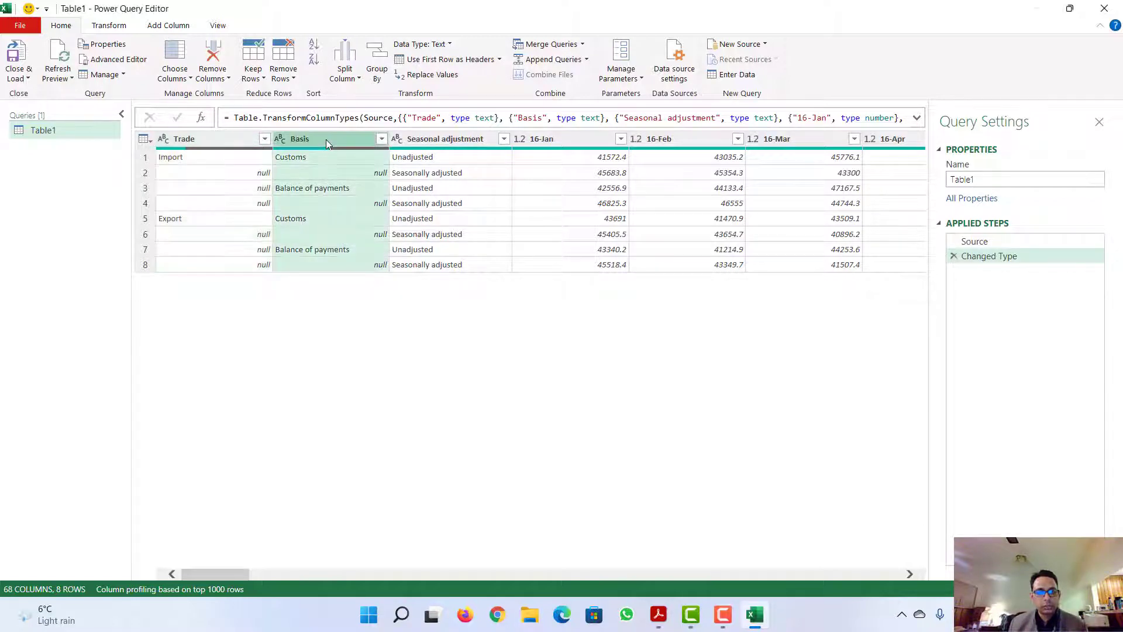
left_click(239, 142)
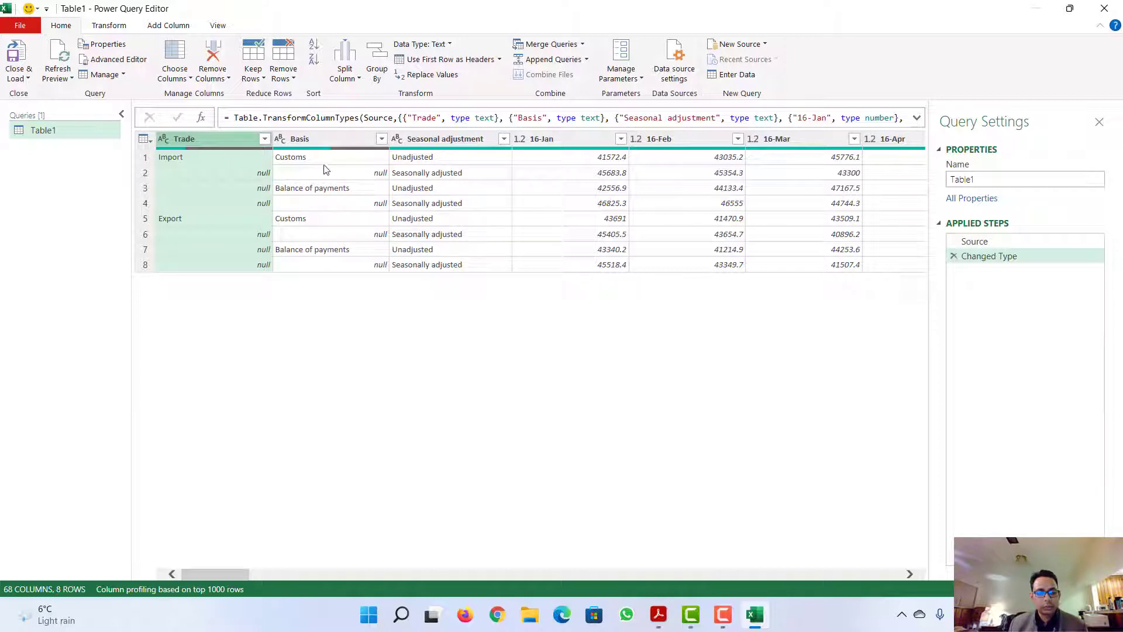
left_click(217, 156)
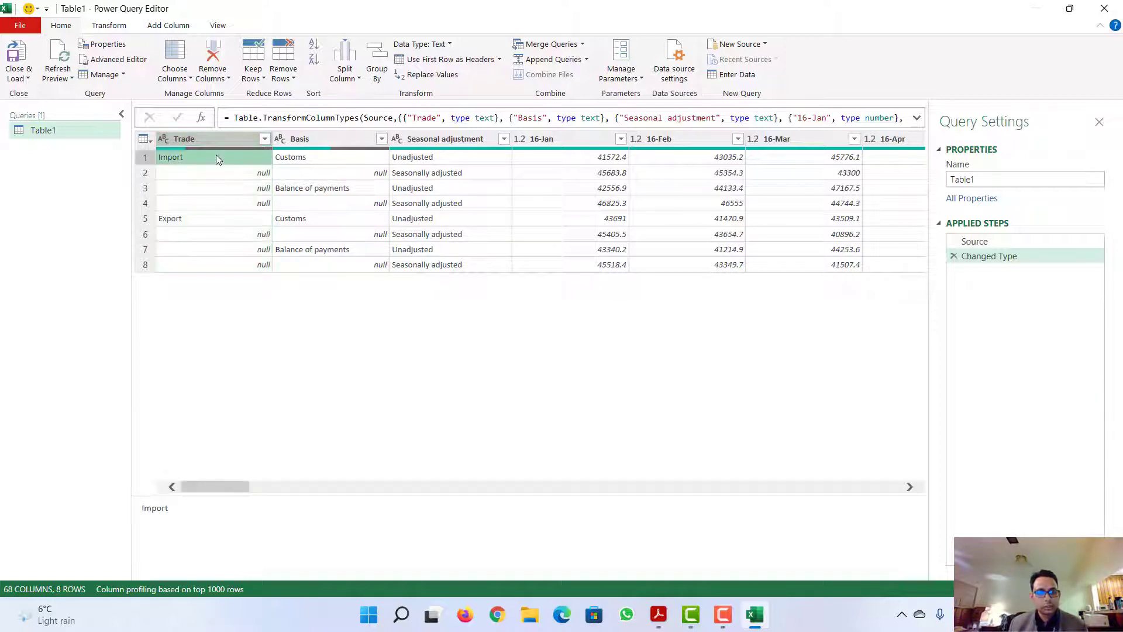
left_click(223, 170)
left_click(229, 160)
left_click(229, 172)
left_click(229, 188)
left_click(230, 203)
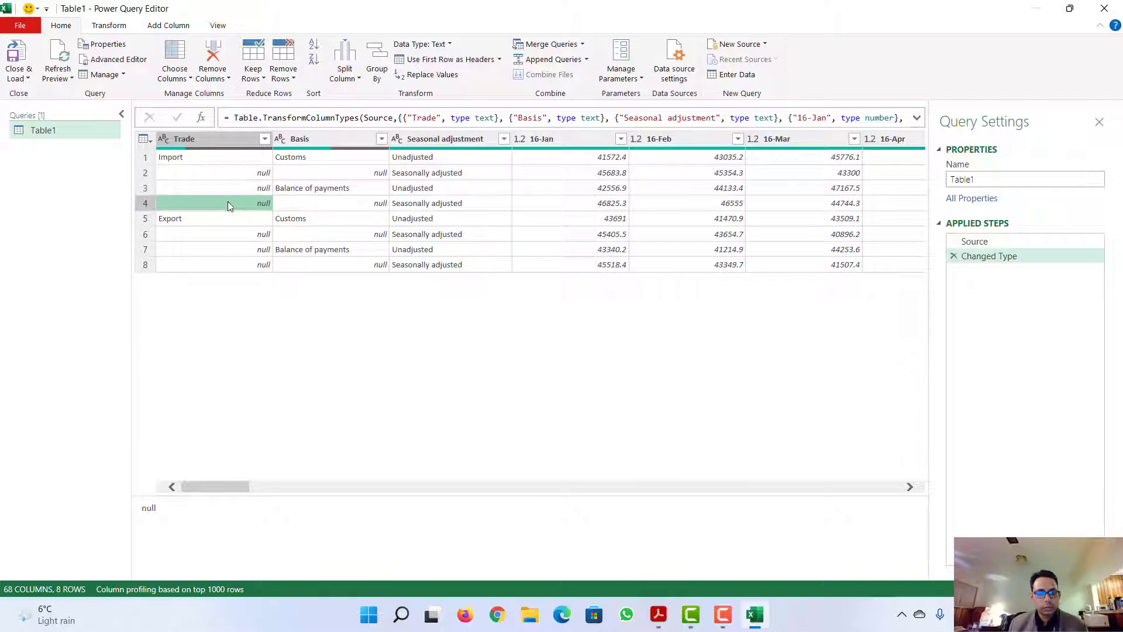
left_click(226, 234)
left_click(221, 252)
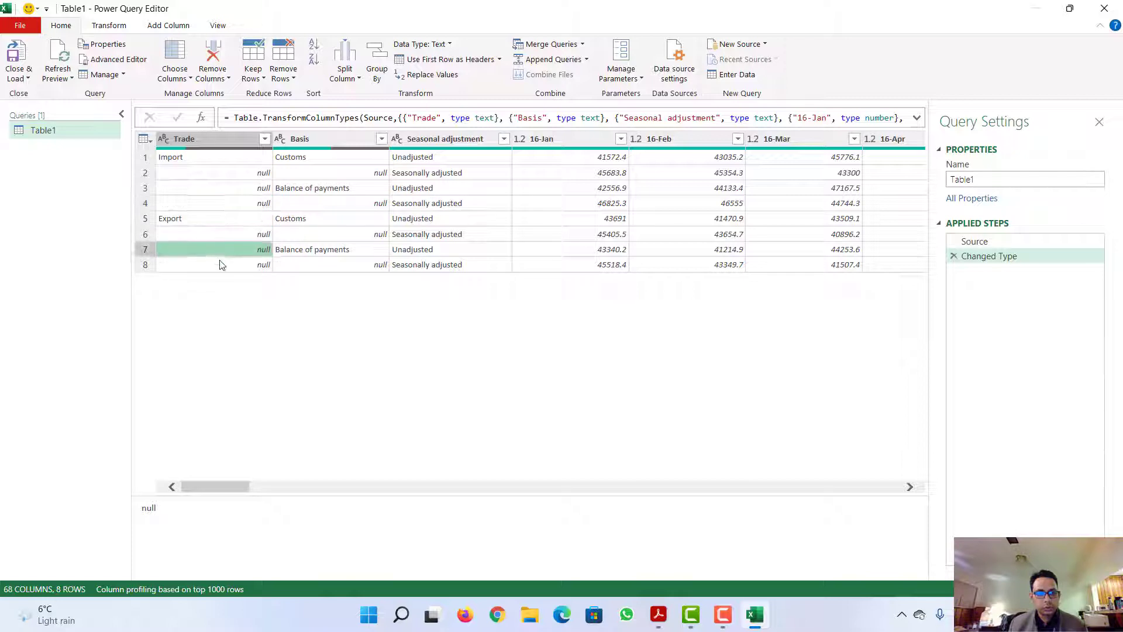
left_click(223, 266)
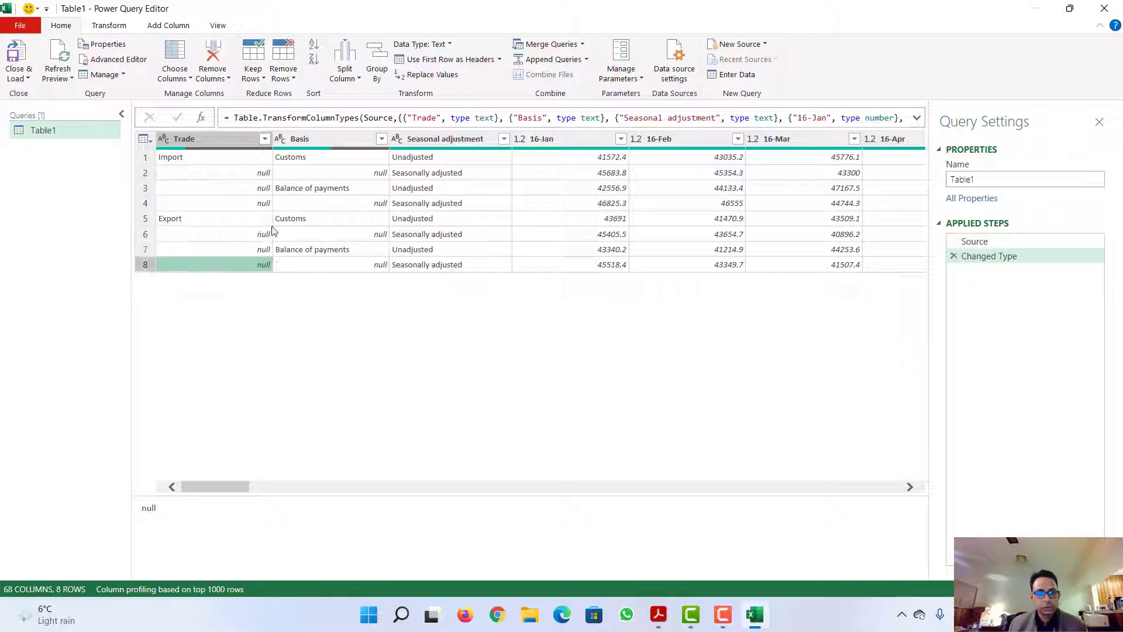
left_click(350, 172)
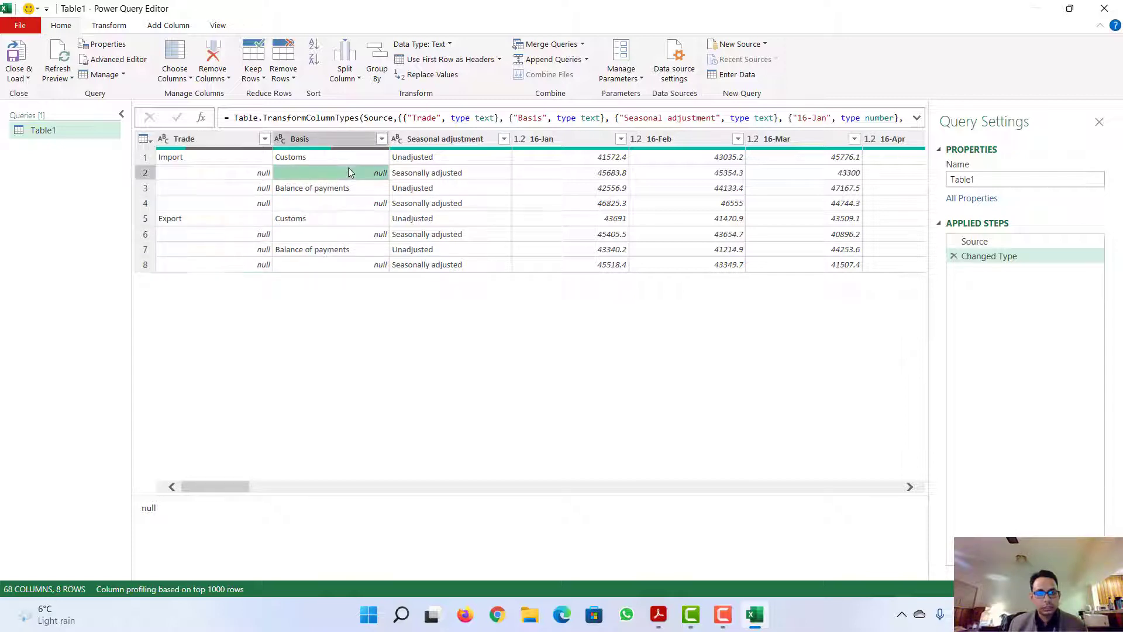
left_click(331, 204)
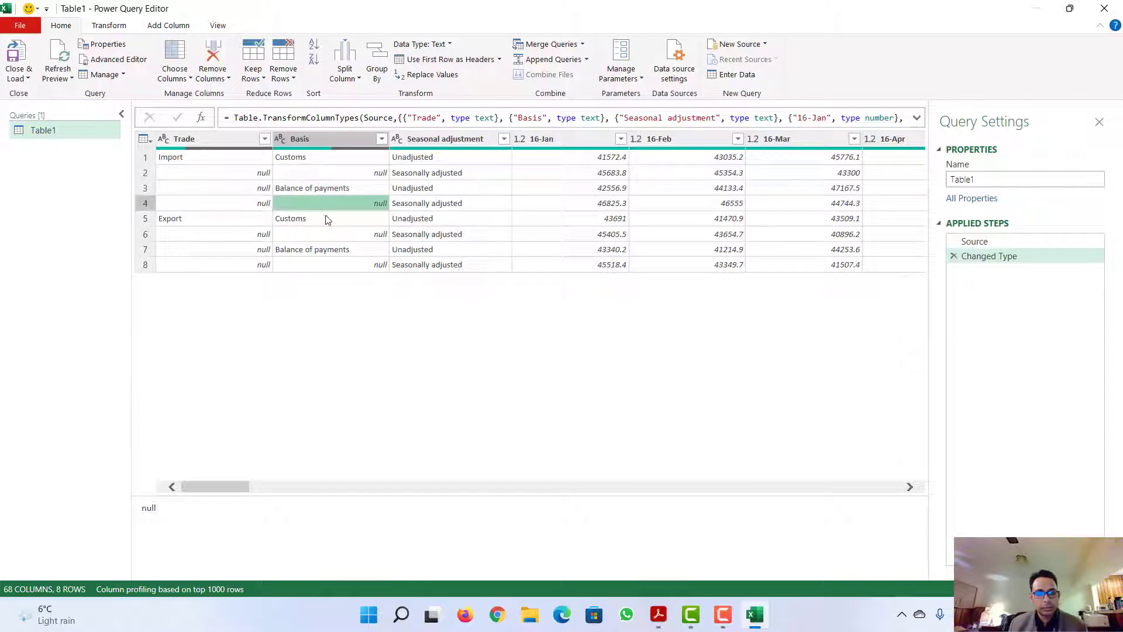
left_click(329, 236)
left_click(330, 265)
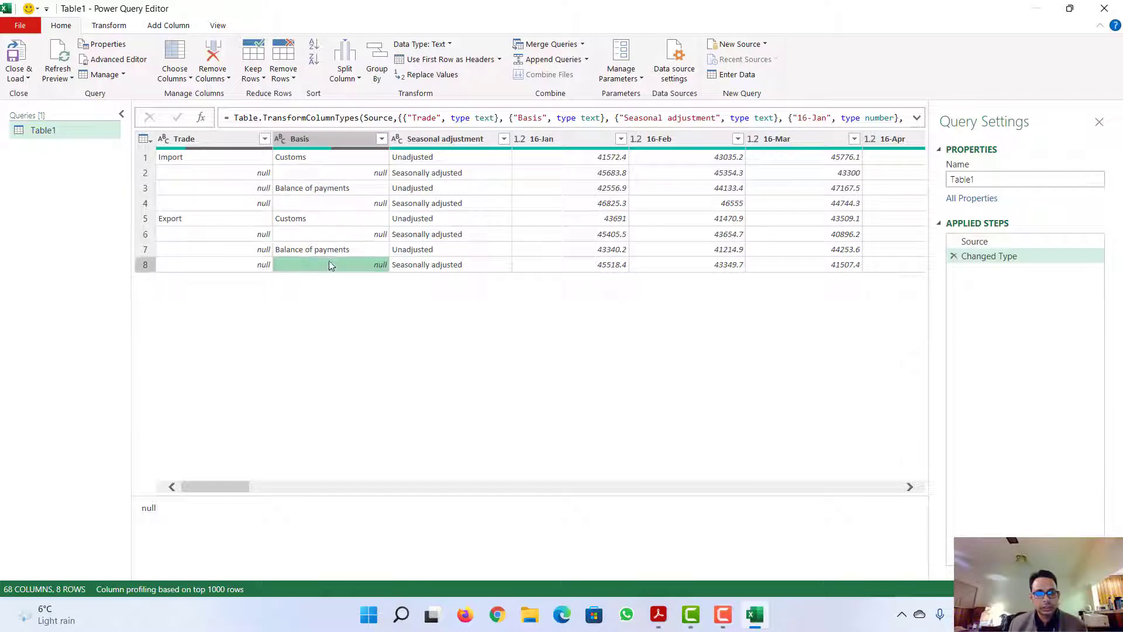
Fill the Trade and Basis columns down so each null cell takes the category label above it
mouse_move(233, 148)
left_click(184, 138)
left_click(328, 139, "ctrl")
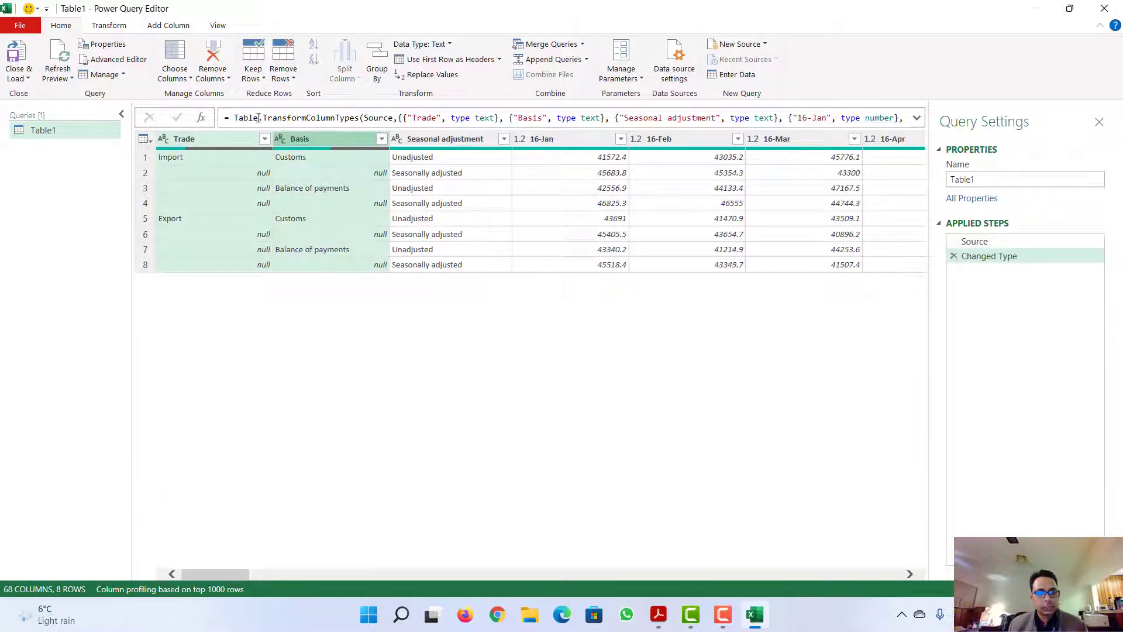
left_click(109, 25)
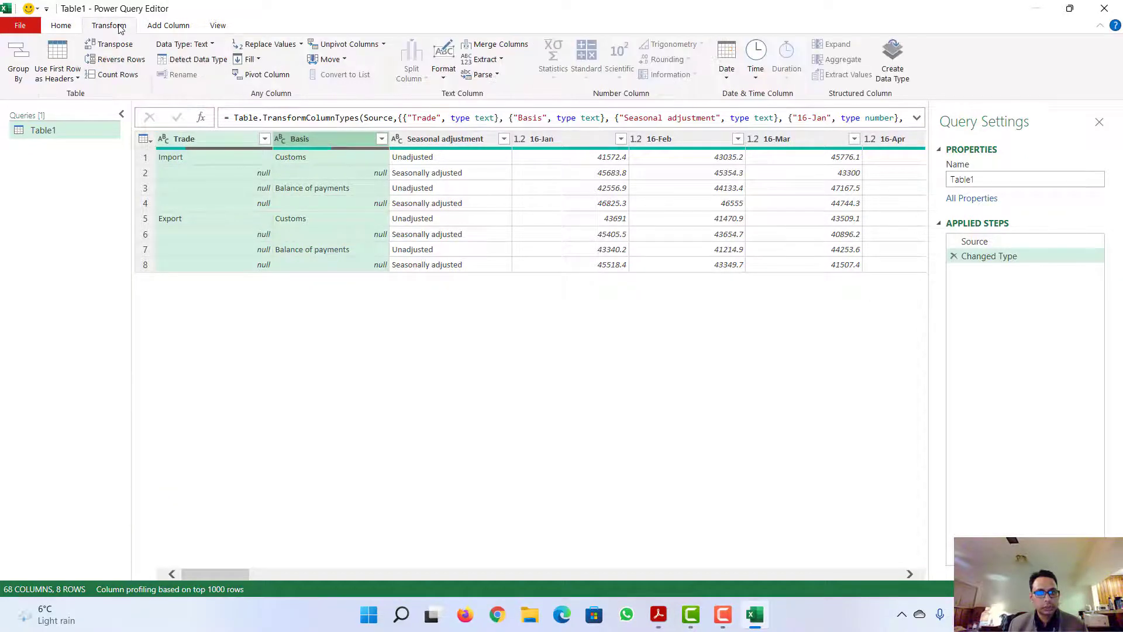
left_click(249, 59)
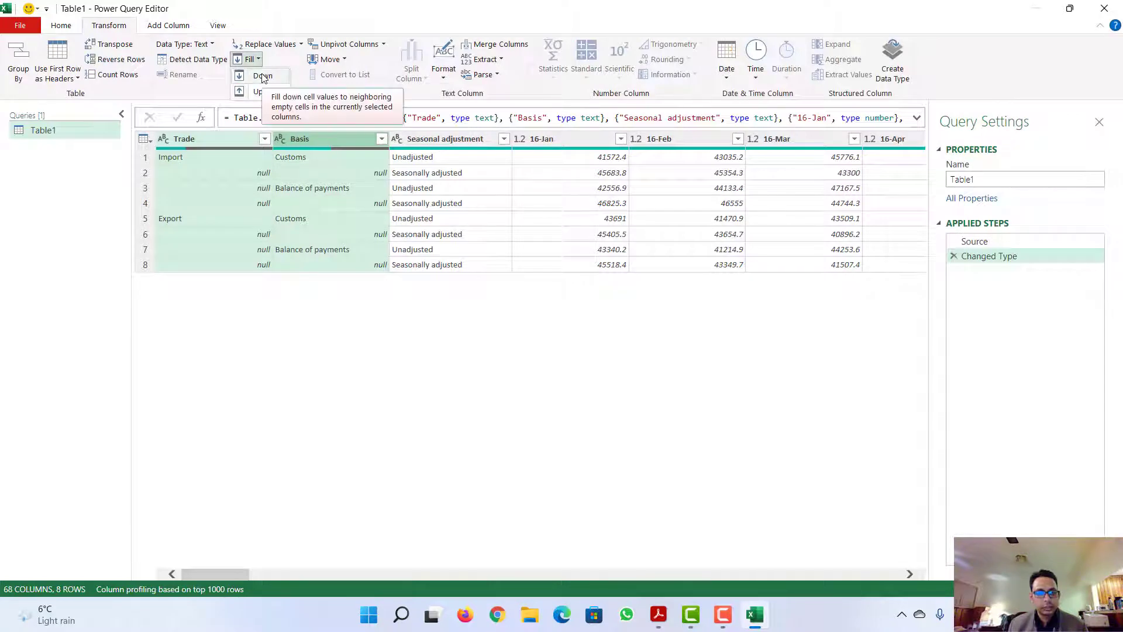
left_click(262, 76)
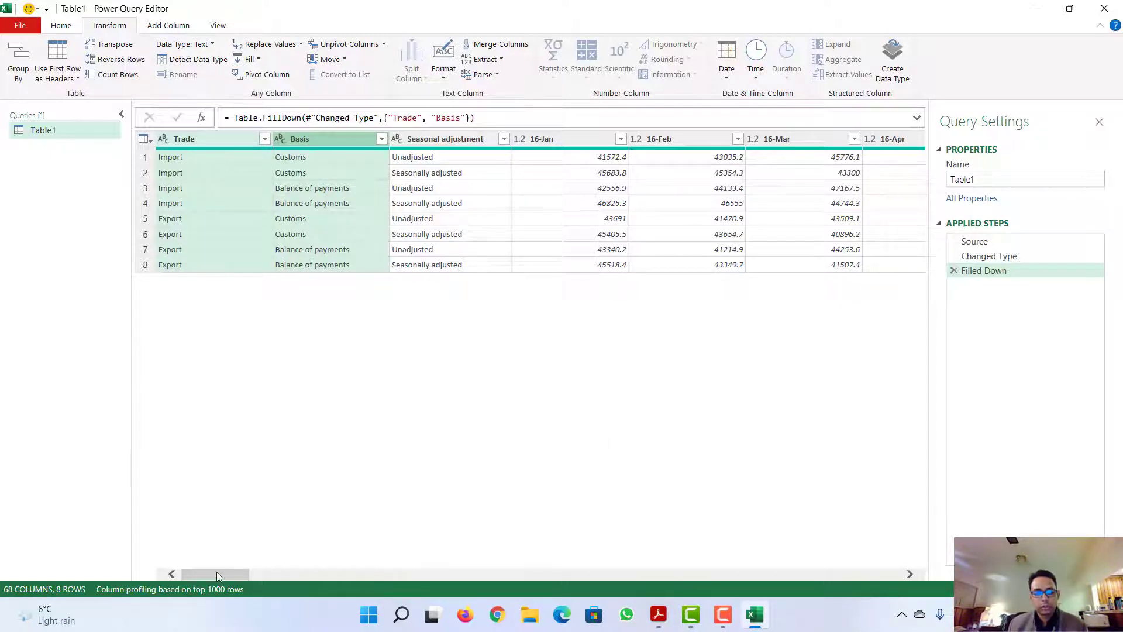
Unpivot all the monthly columns from 16-Jan through 21-May into attribute-value pairs
left_click_drag(216, 572, 237, 577)
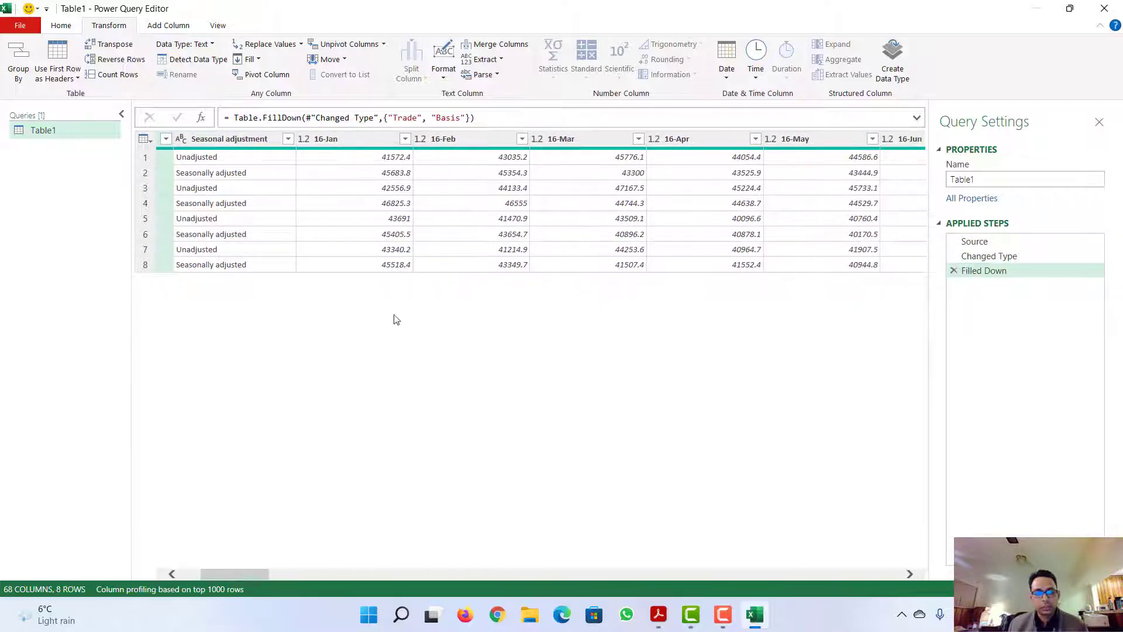
left_click(365, 142)
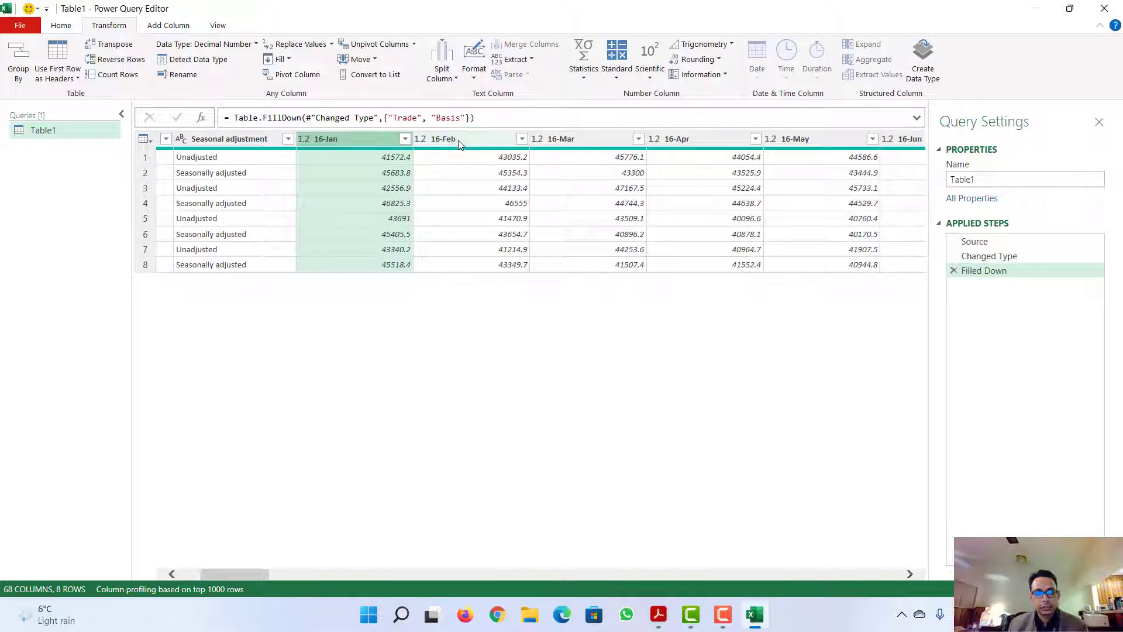
left_click(442, 140)
left_click(348, 142)
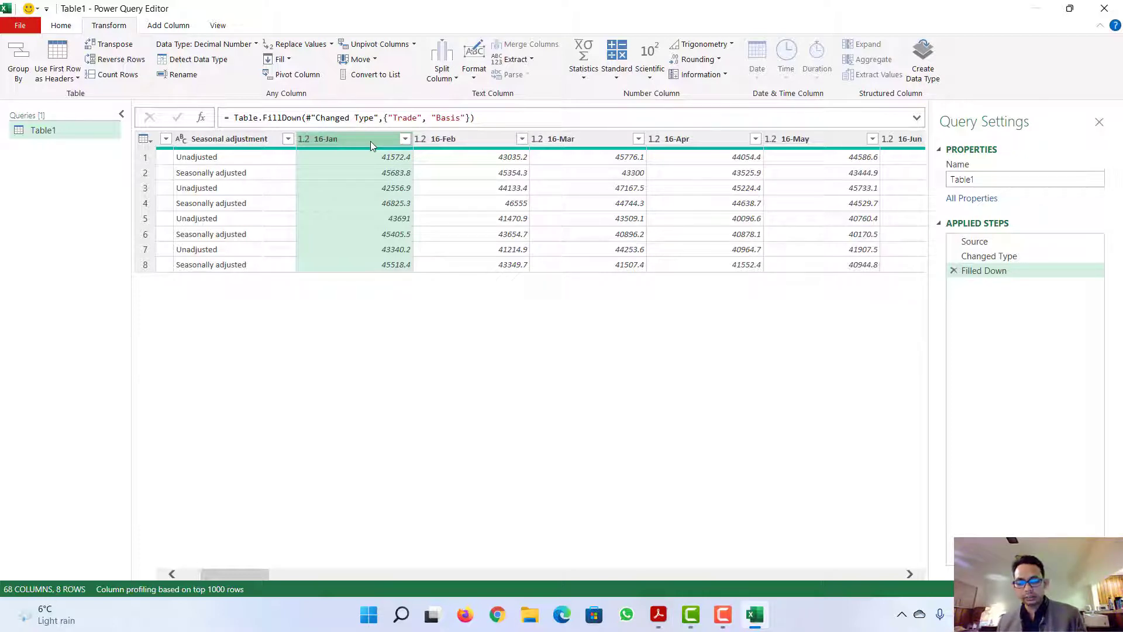
key("ctrl+shift+End")
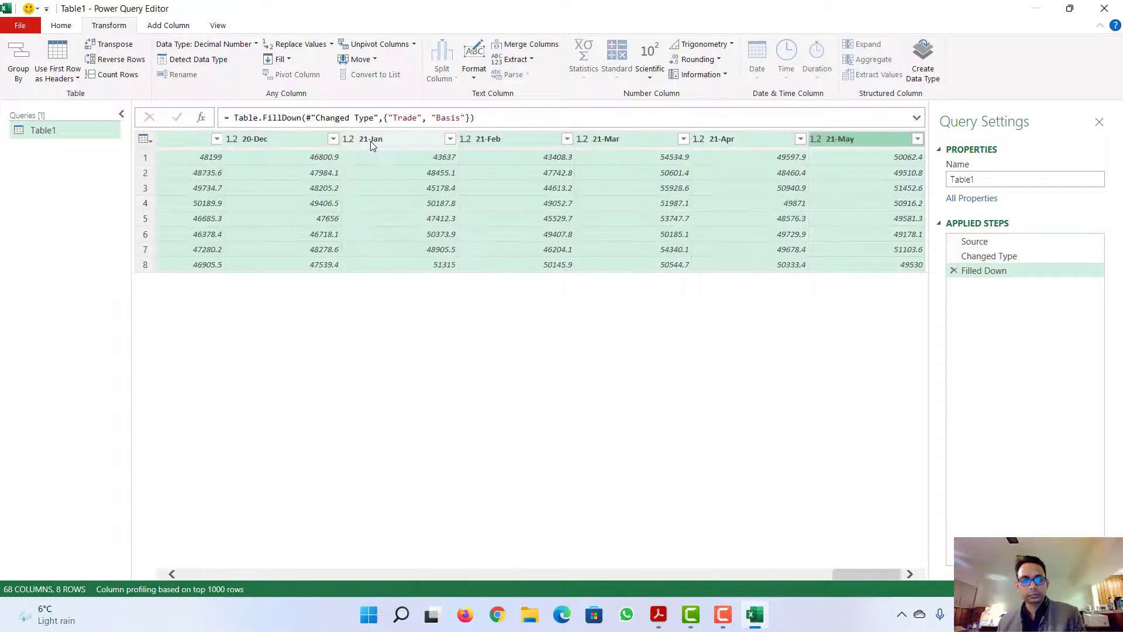
left_click_drag(836, 579, 139, 608)
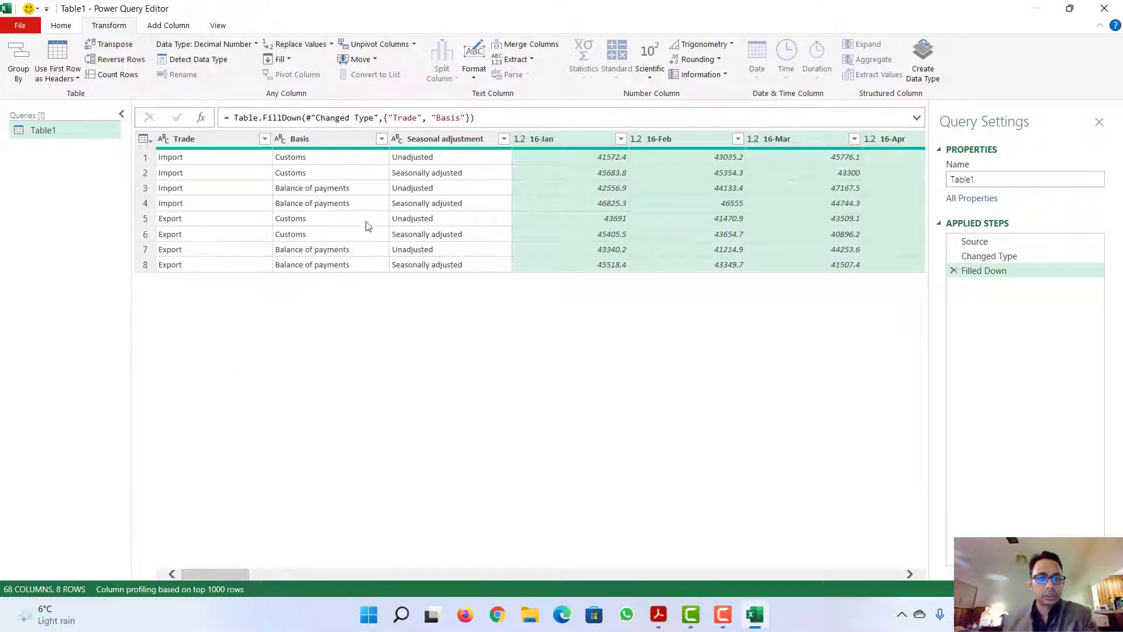
left_click(415, 44)
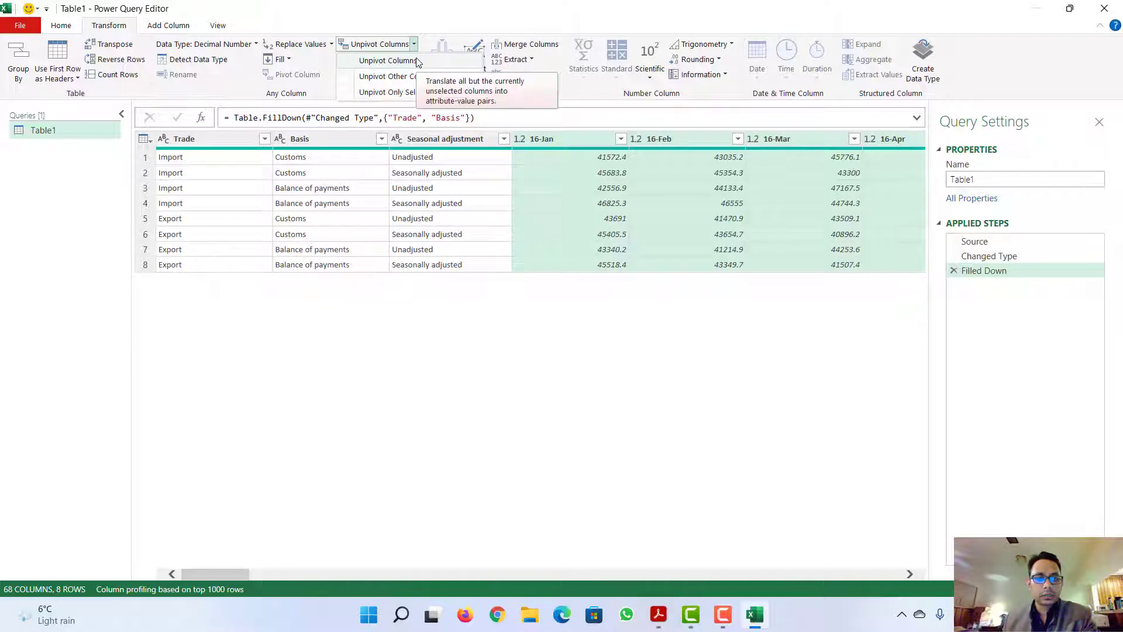
left_click(419, 61)
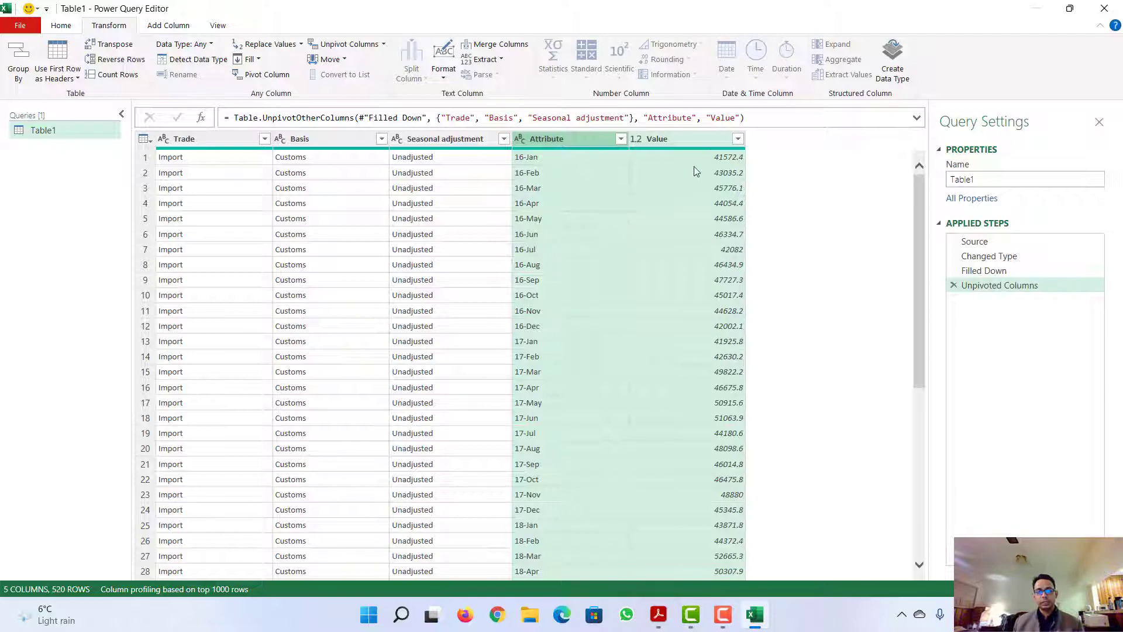
Compare the table at the Filled Down stage with its layout at the Unpivoted Columns stage
left_click(995, 271)
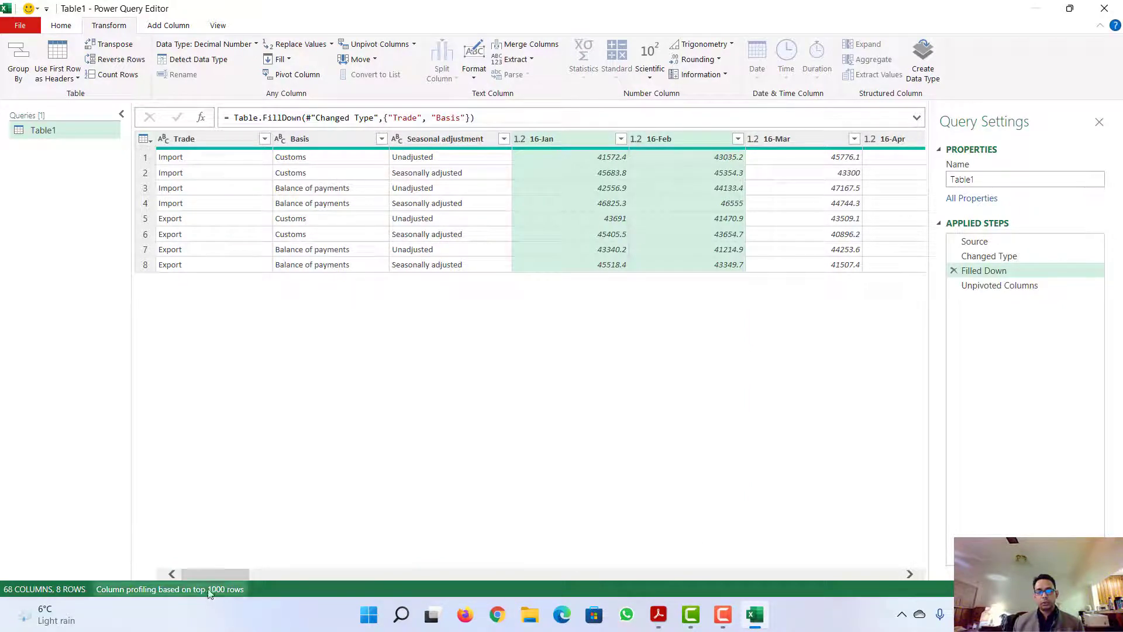
left_click_drag(218, 574, 168, 597)
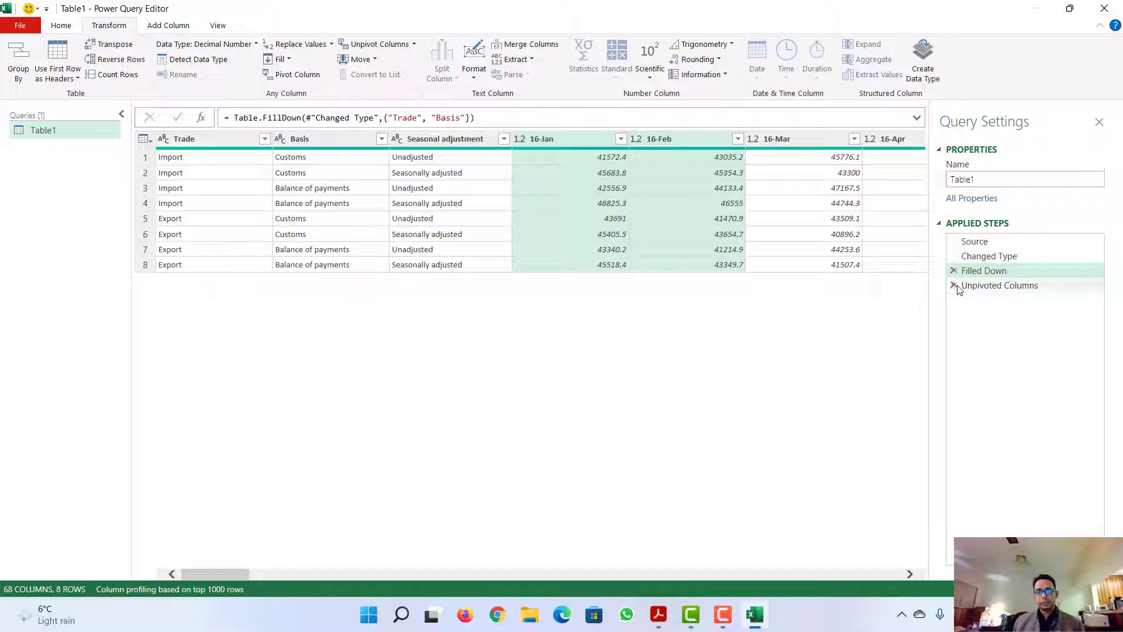
left_click(1006, 287)
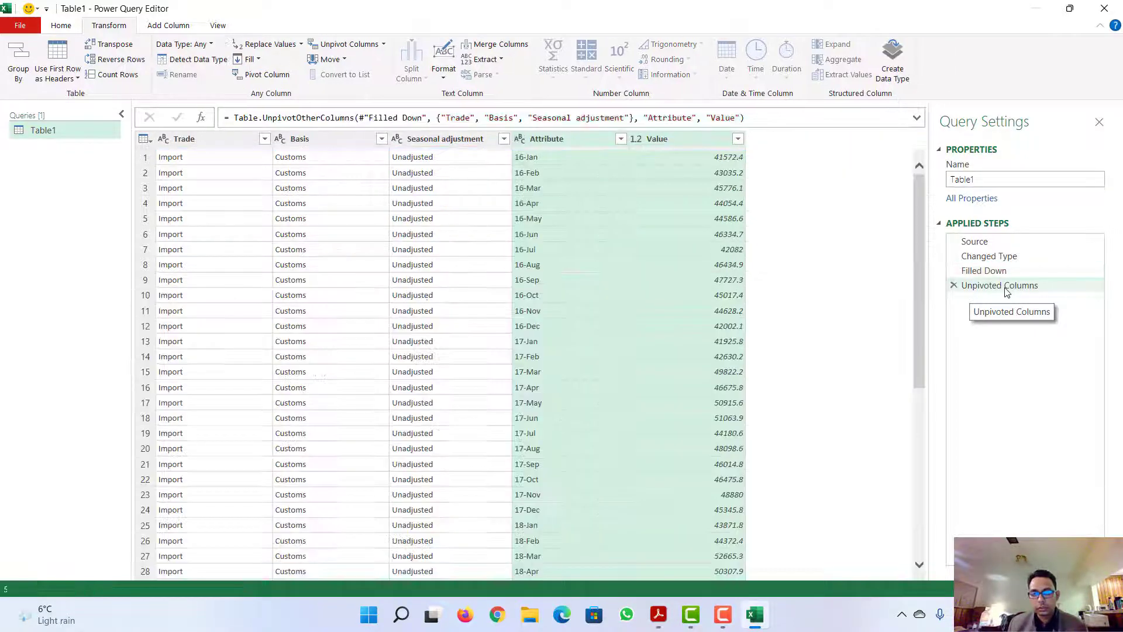
Split the Attribute column by a custom hyphen delimiter at each occurrence, separating the year from the month
left_click(570, 136)
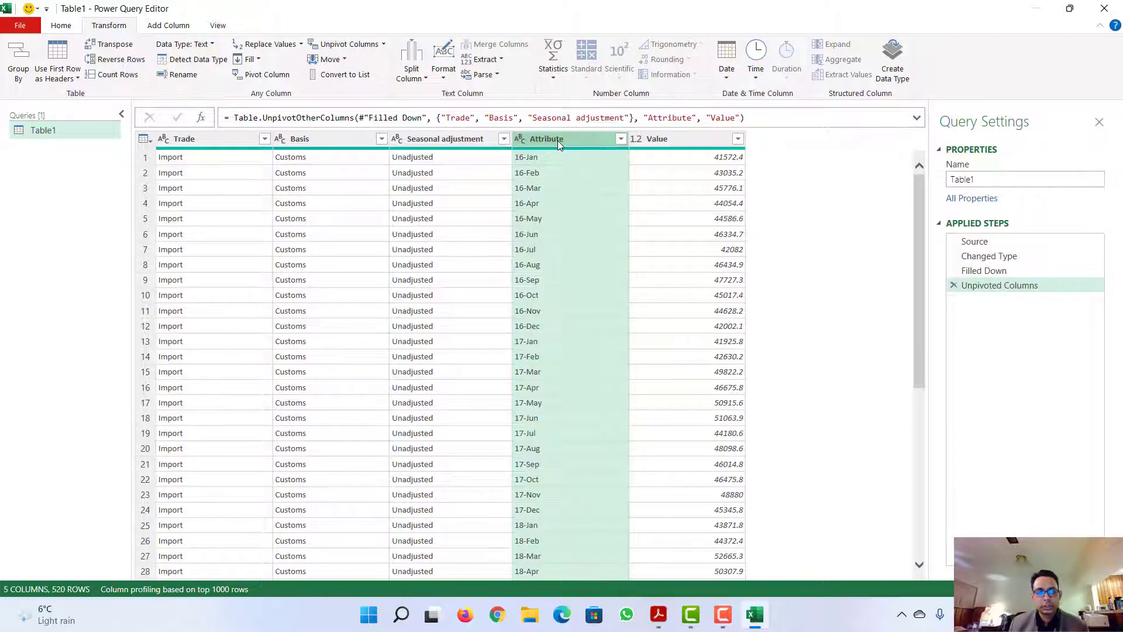
left_click(425, 81)
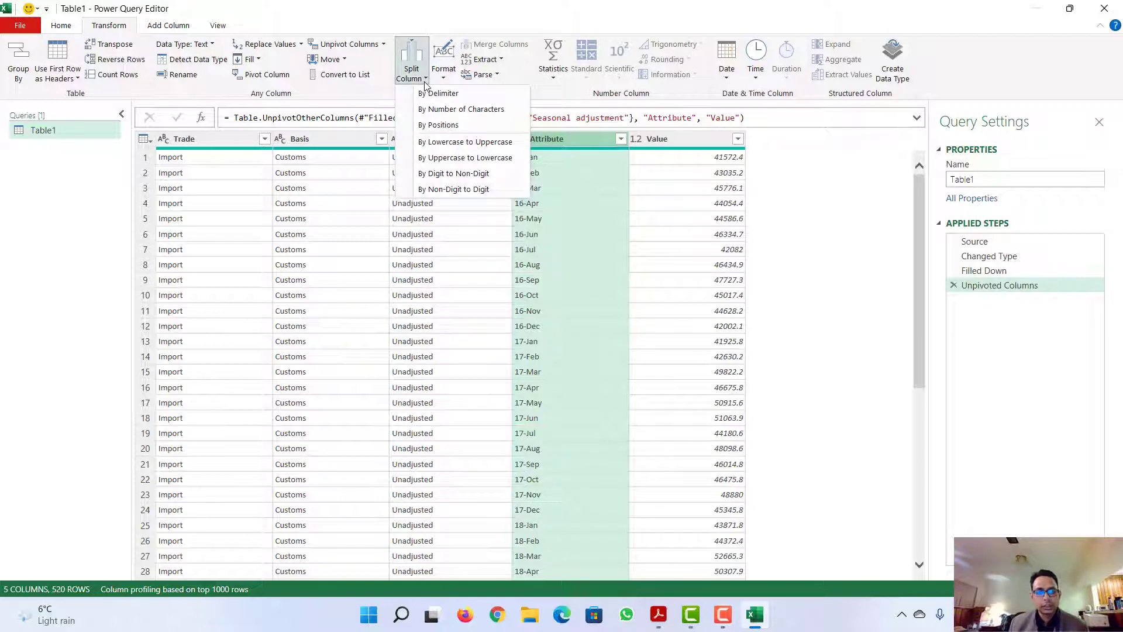
left_click(438, 94)
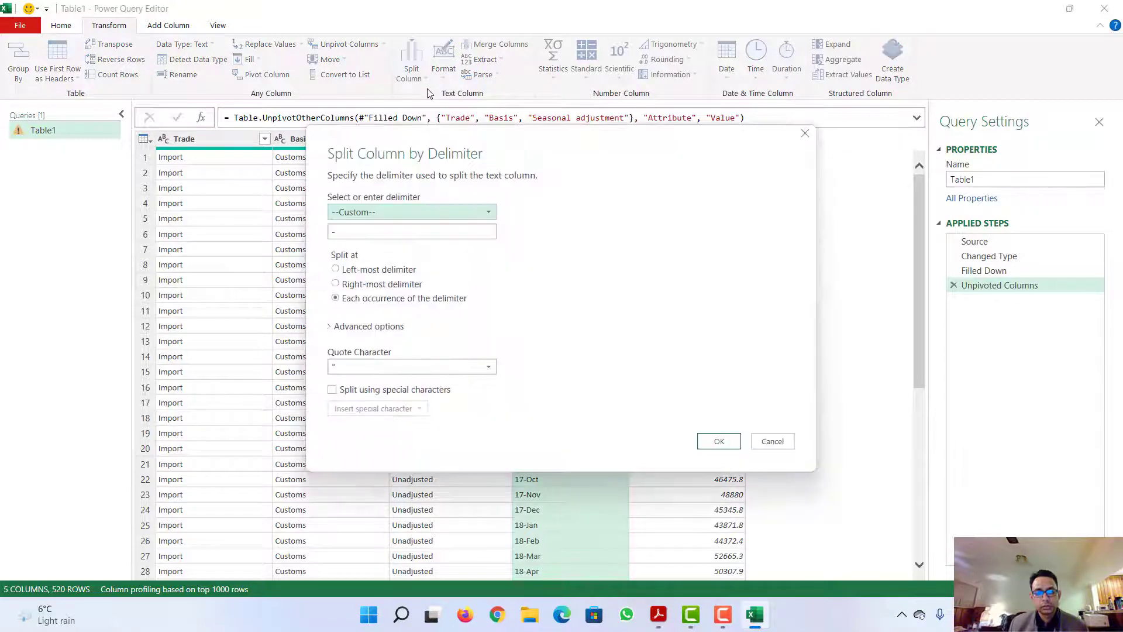
left_click(415, 213)
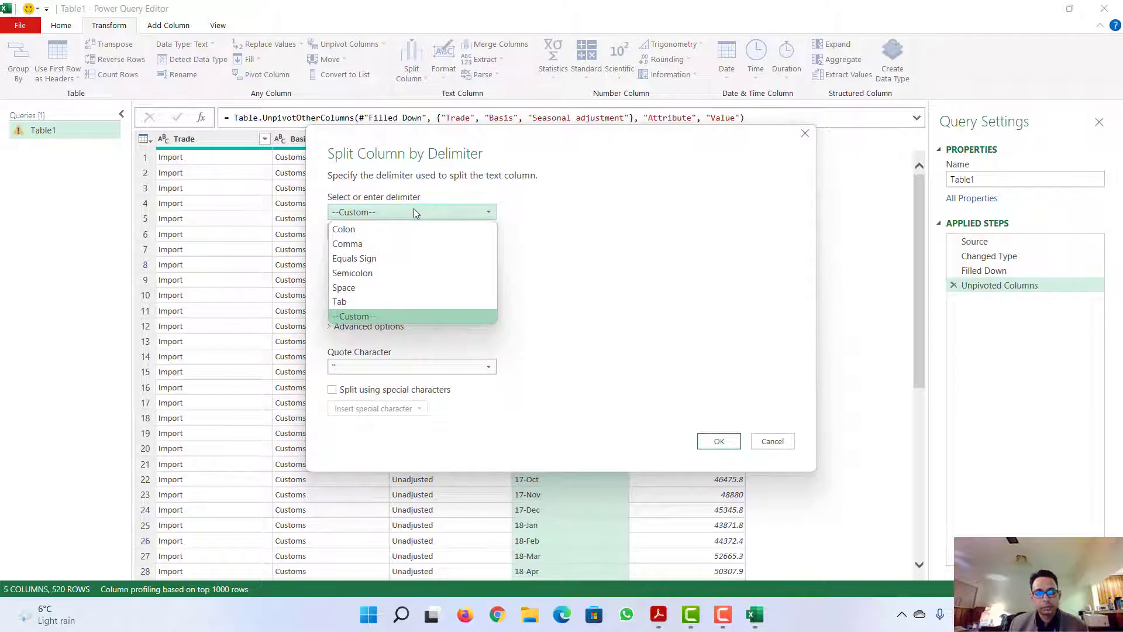
left_click(414, 213)
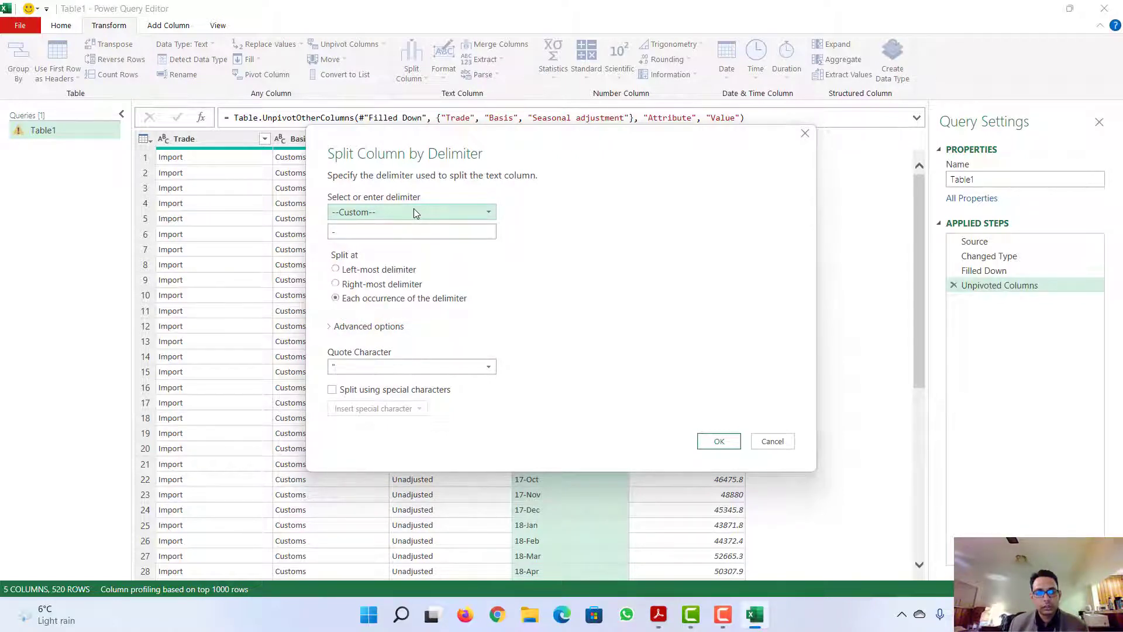
left_click(413, 213)
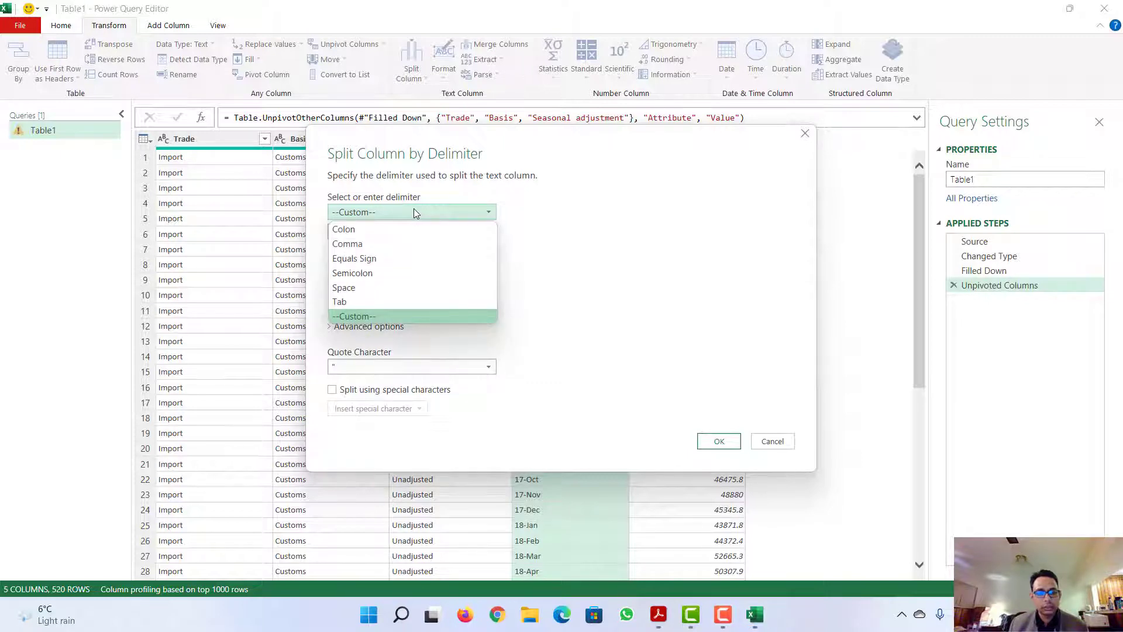
left_click(413, 213)
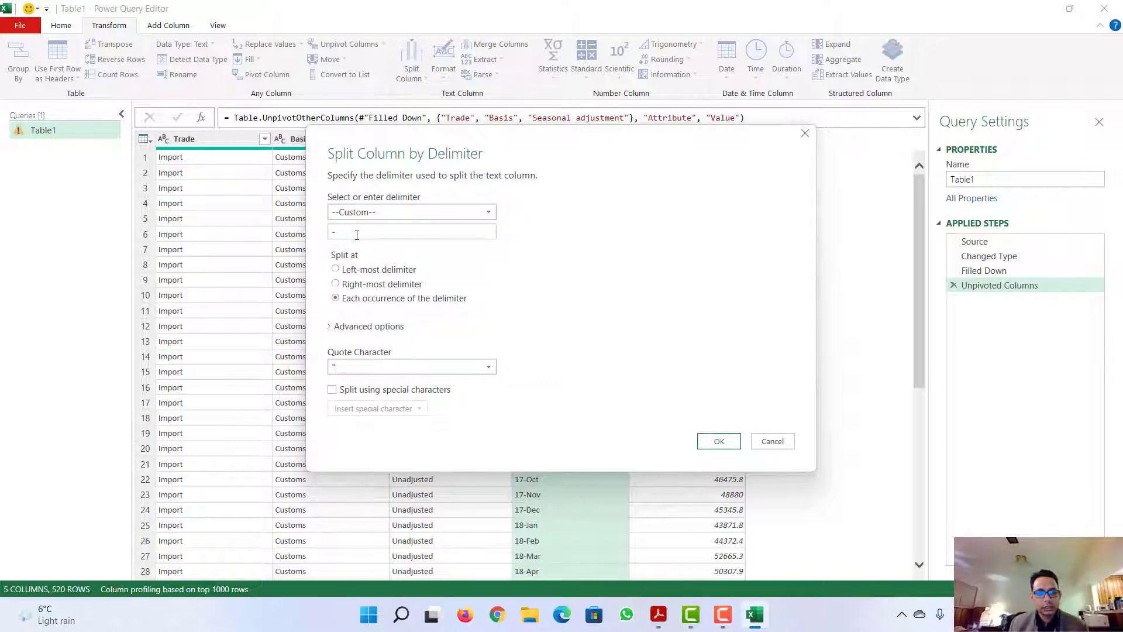
left_click_drag(487, 138, 511, 193)
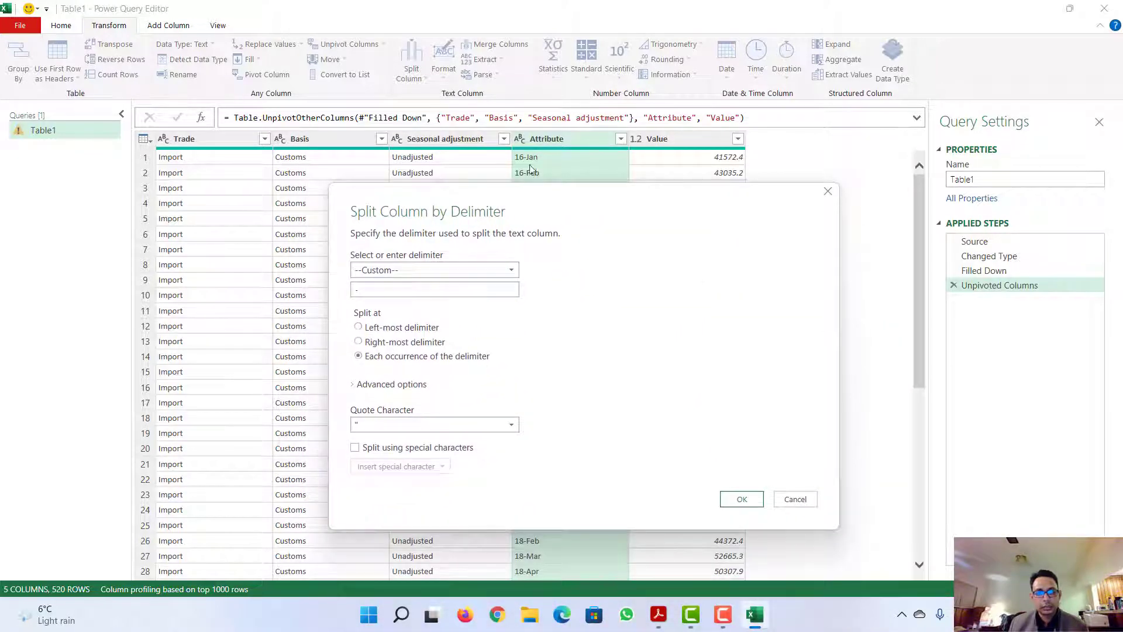
left_click(739, 501)
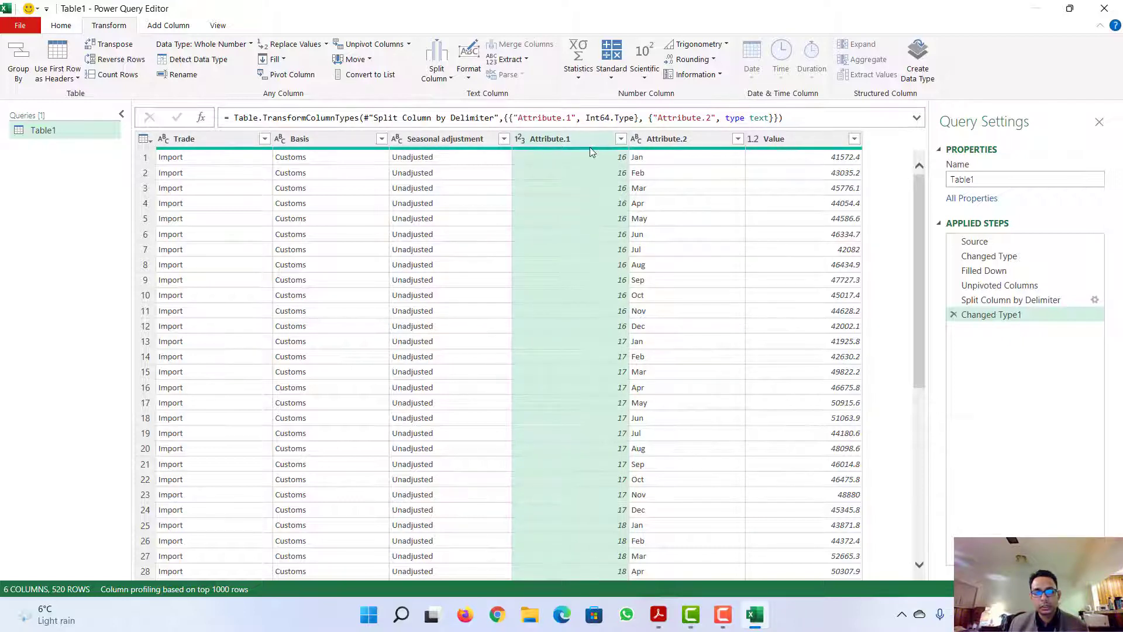
Place the month column Attribute.2 before Attribute.1, and add 2000 to every year value in Attribute.1
left_click(670, 138)
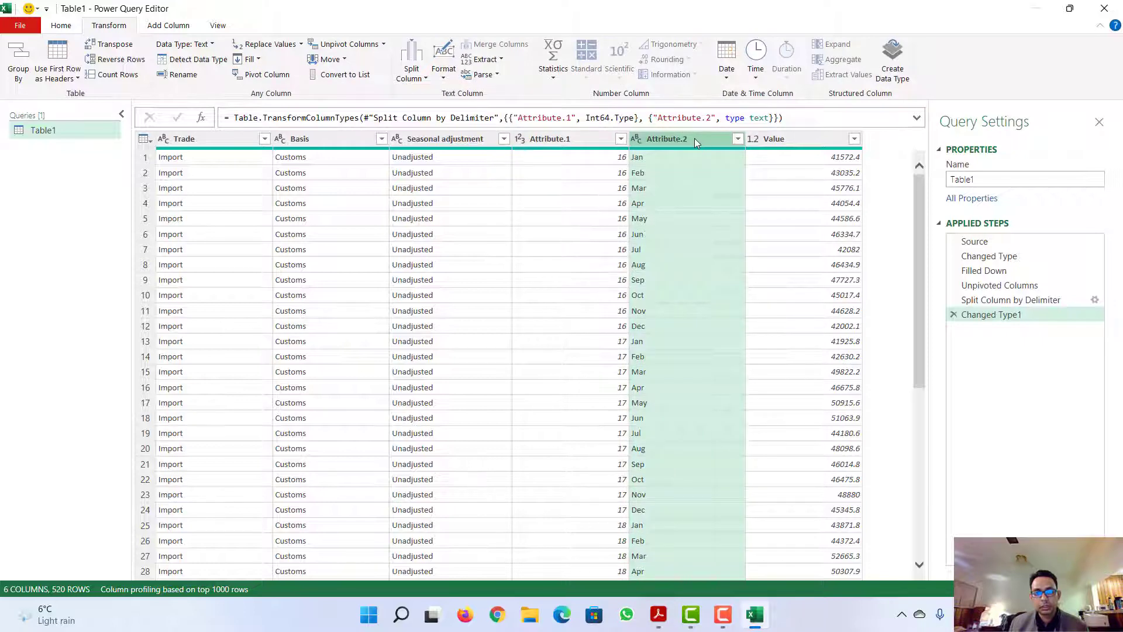
left_click_drag(694, 138, 577, 146)
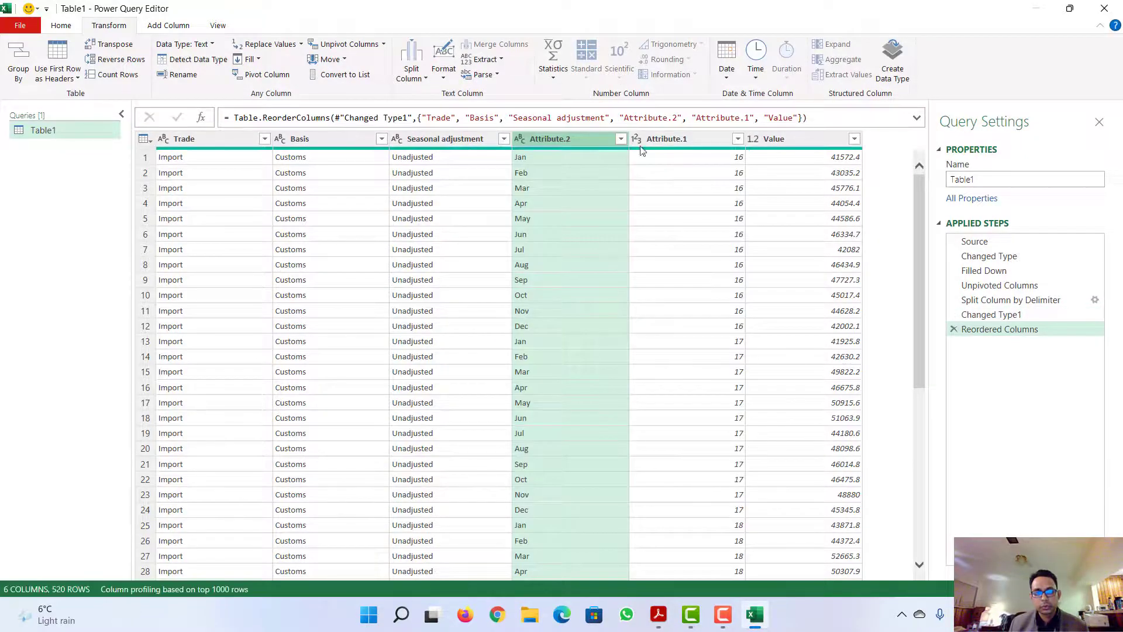
left_click(685, 139)
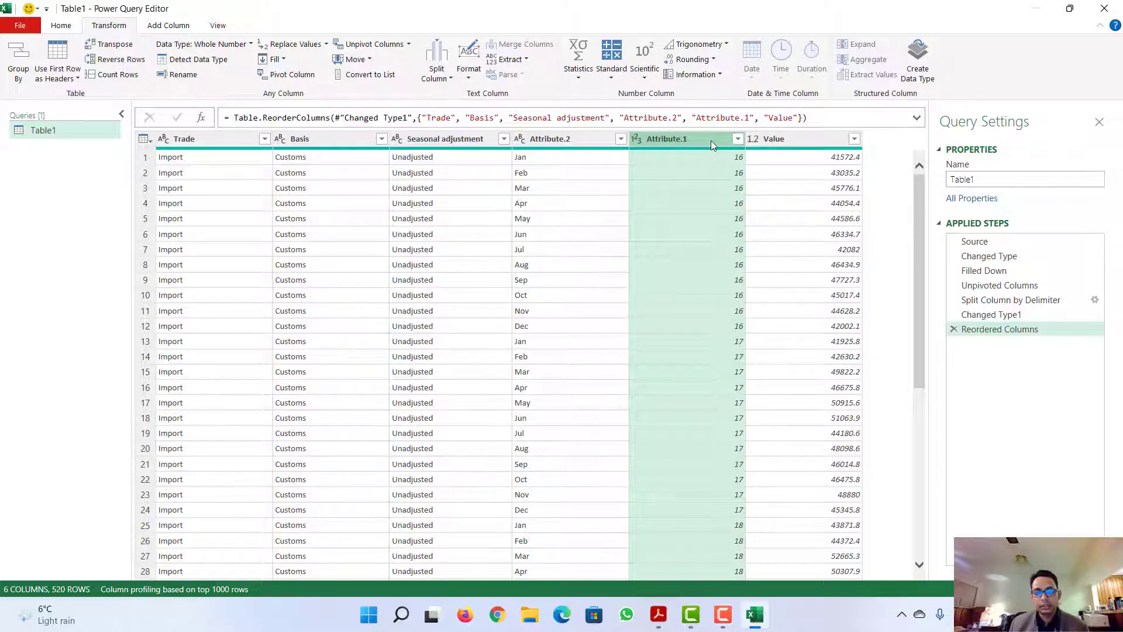
left_click(612, 81)
left_click(624, 94)
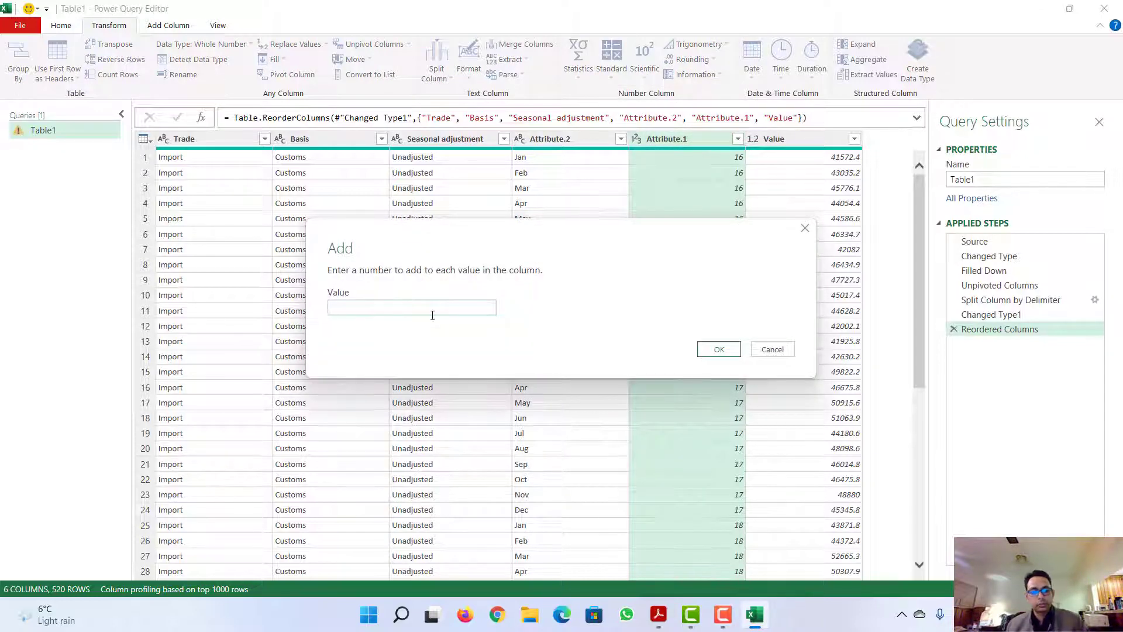
type("2000")
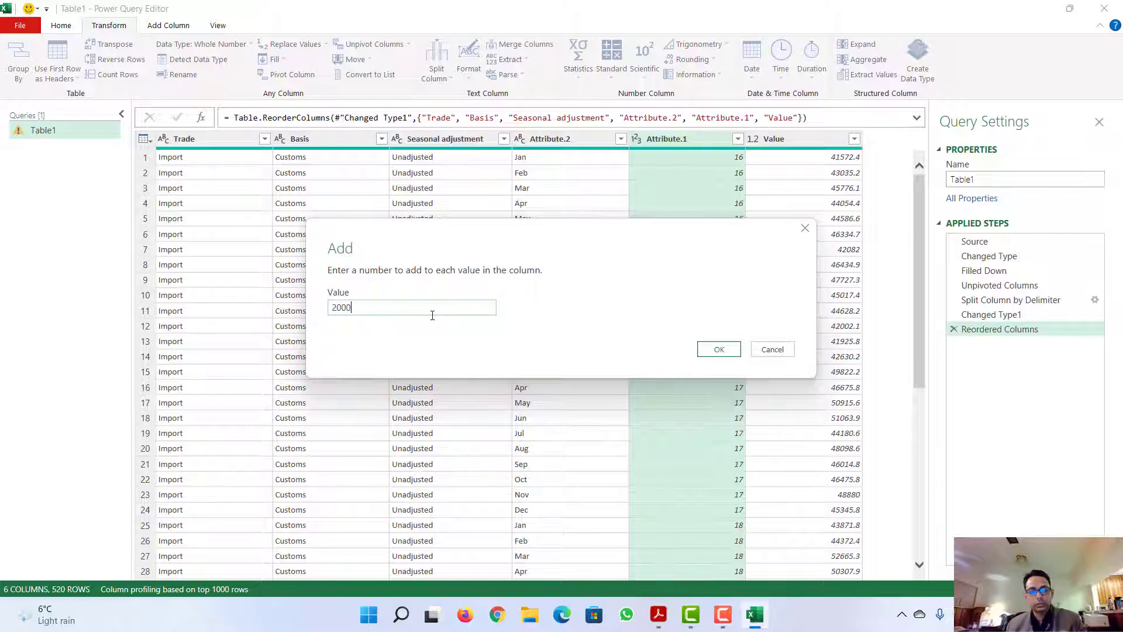
left_click(715, 345)
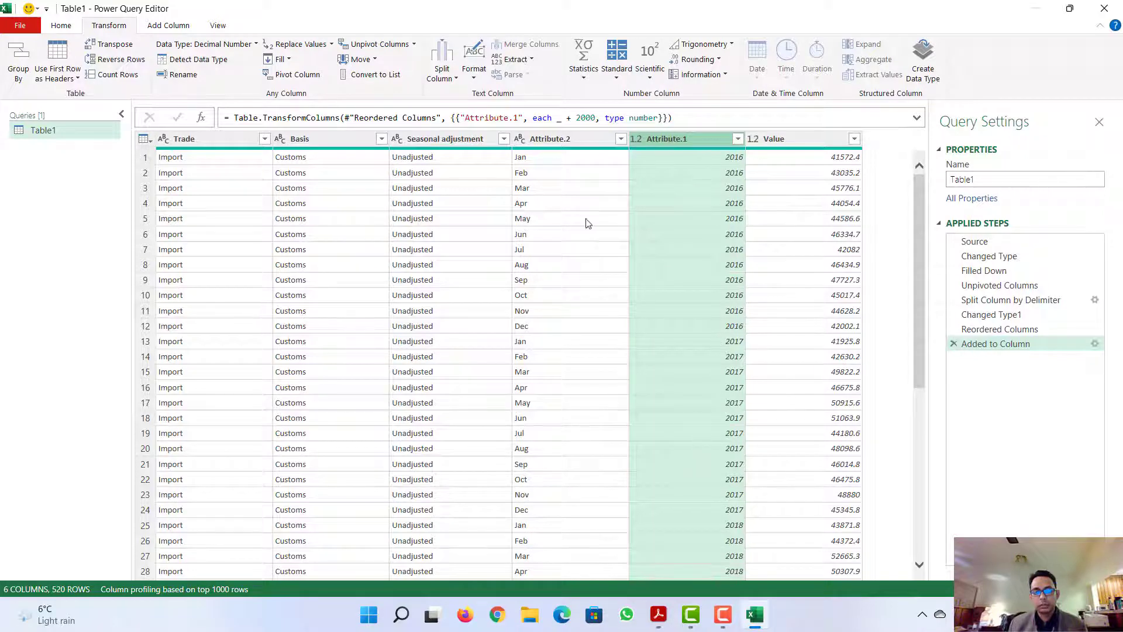
Merge the Attribute.2 and Attribute.1 columns, month first, with a space separator into one column named Month
left_click(568, 141)
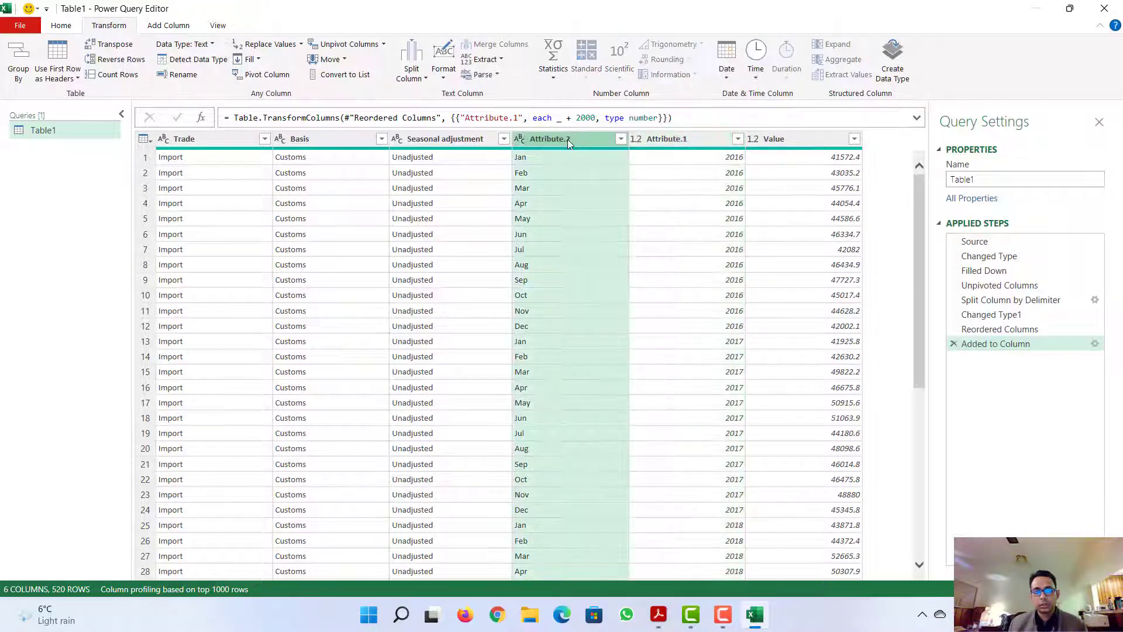
left_click(632, 143)
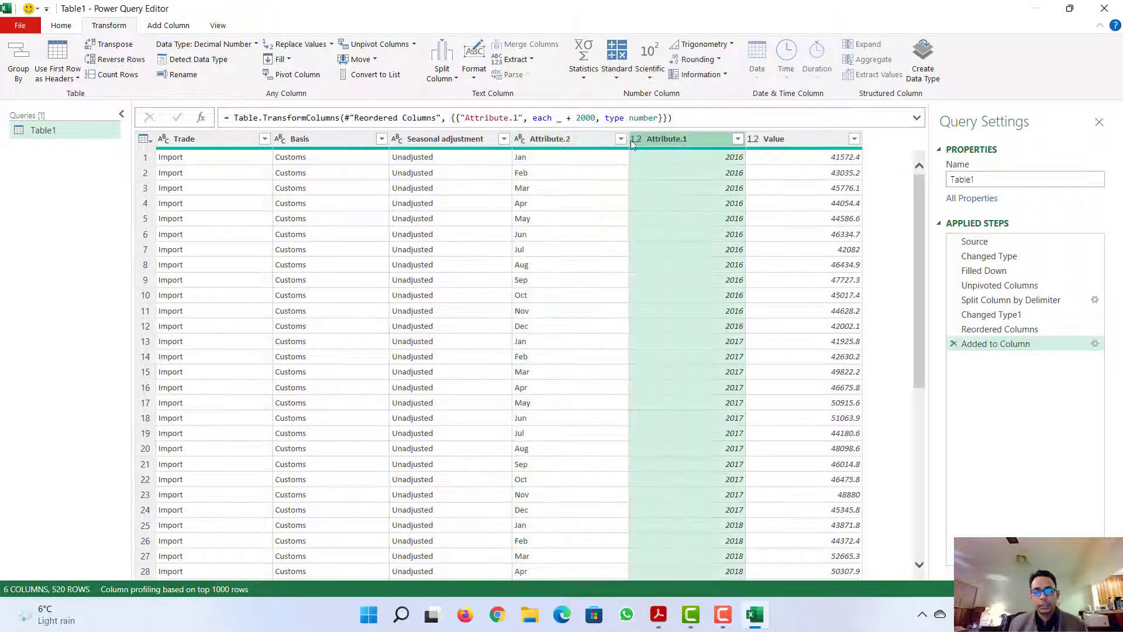
left_click(594, 139)
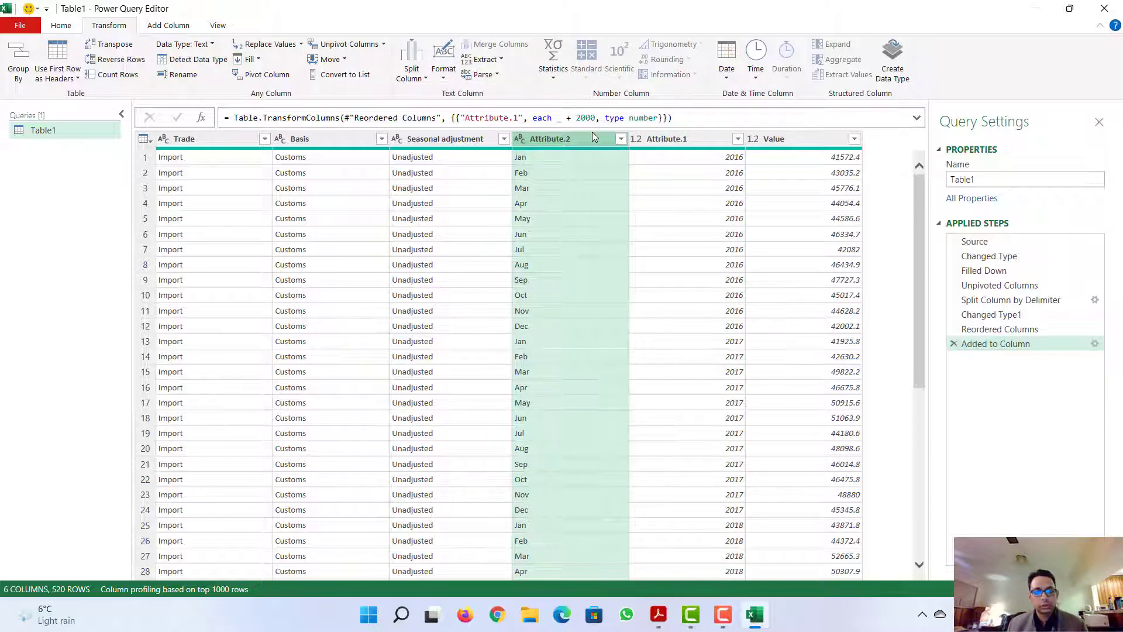
left_click(592, 133, "ctrl")
left_click(592, 140, "ctrl")
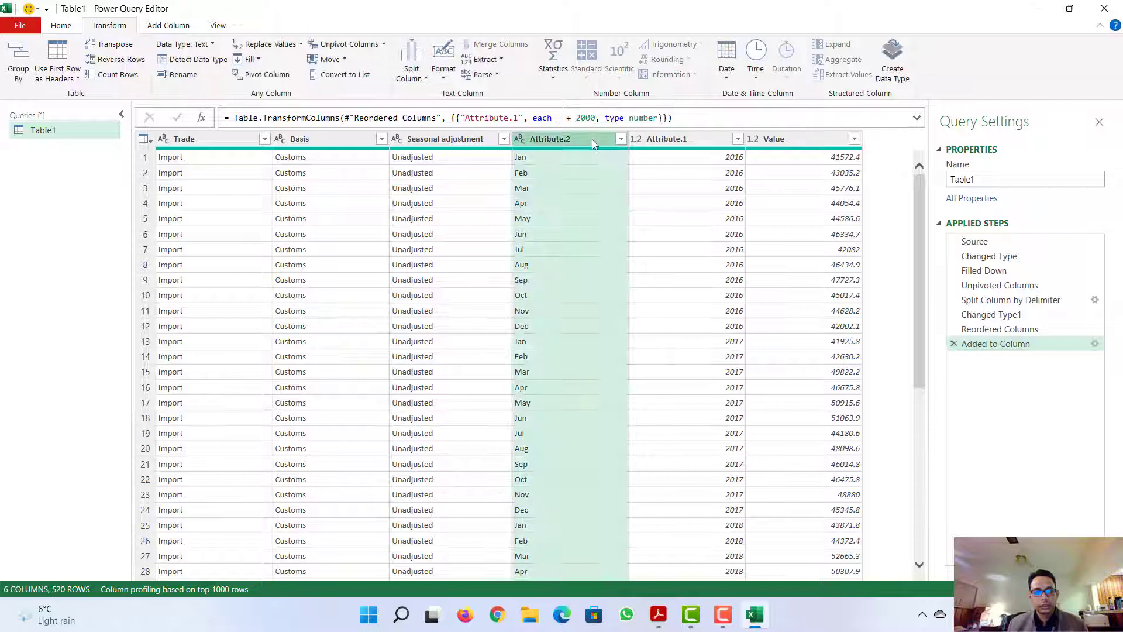
left_click(662, 139, "ctrl")
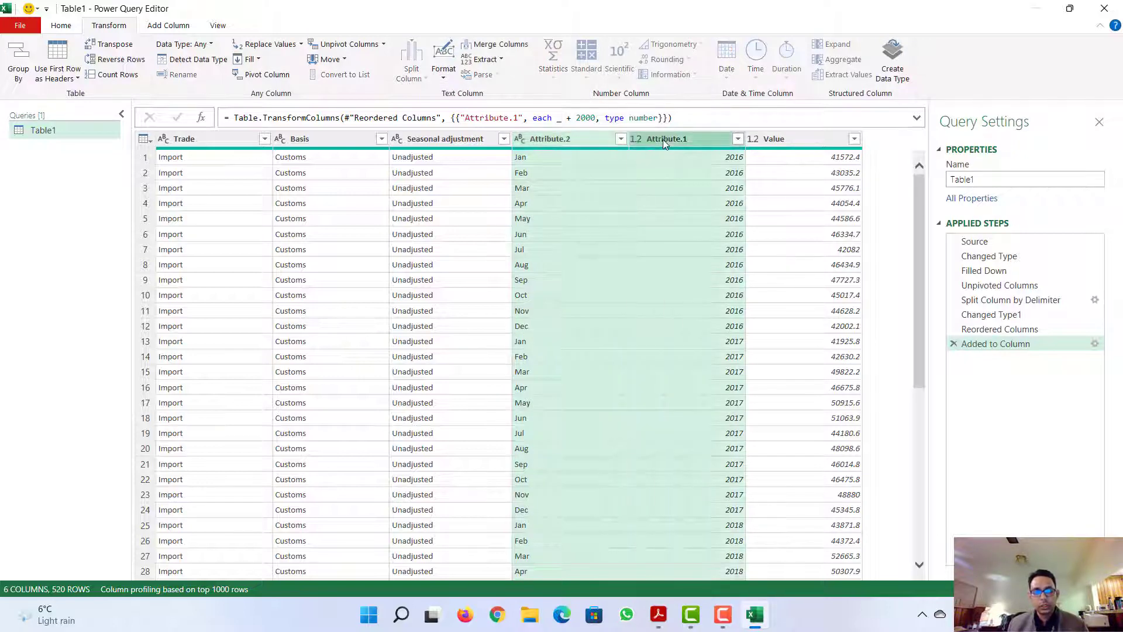
left_click(517, 50)
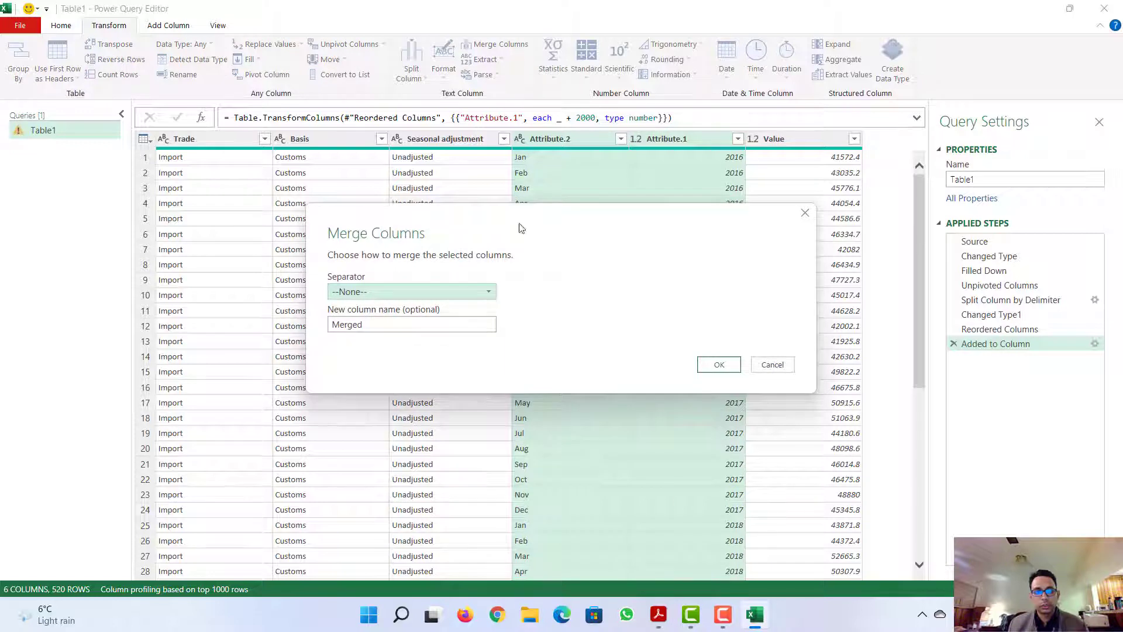
left_click(472, 297)
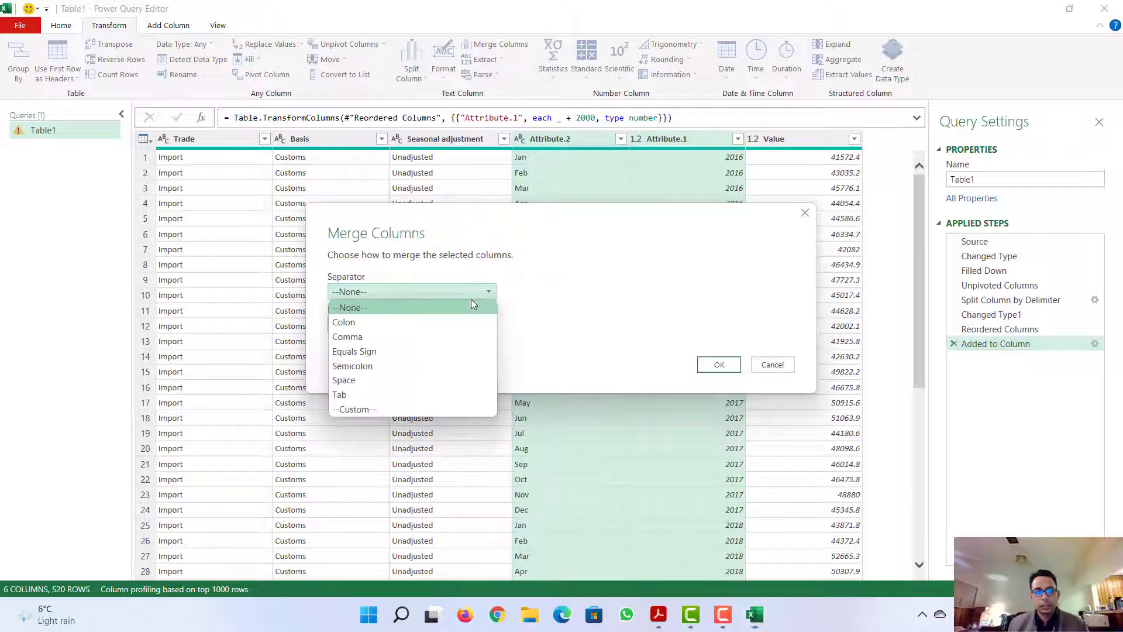
left_click(453, 380)
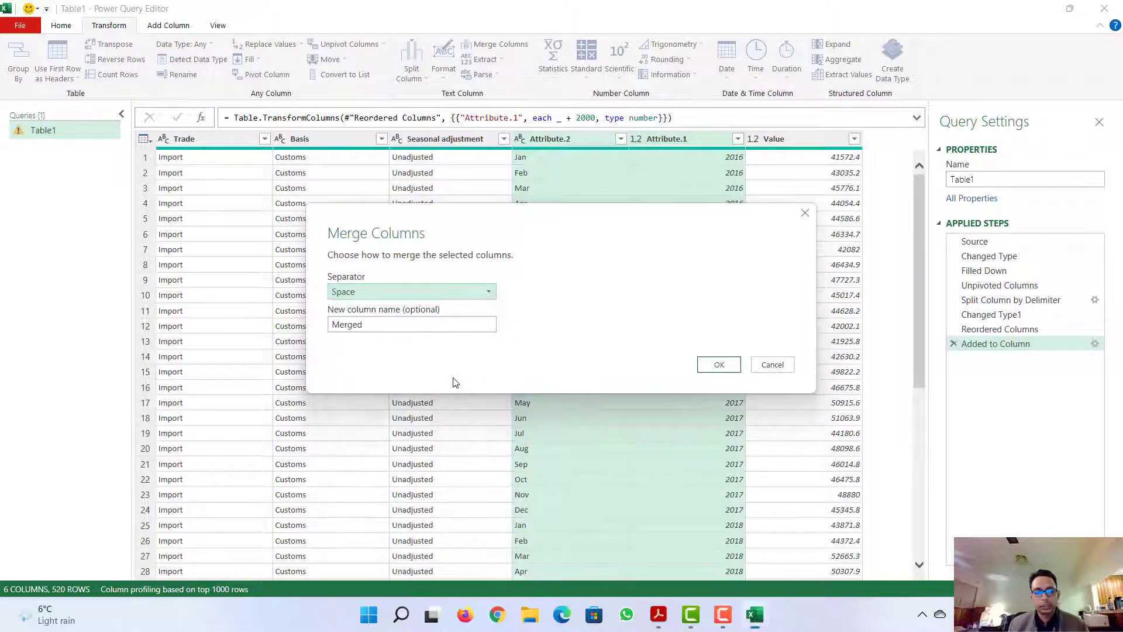
left_click(406, 327)
double_click(405, 326)
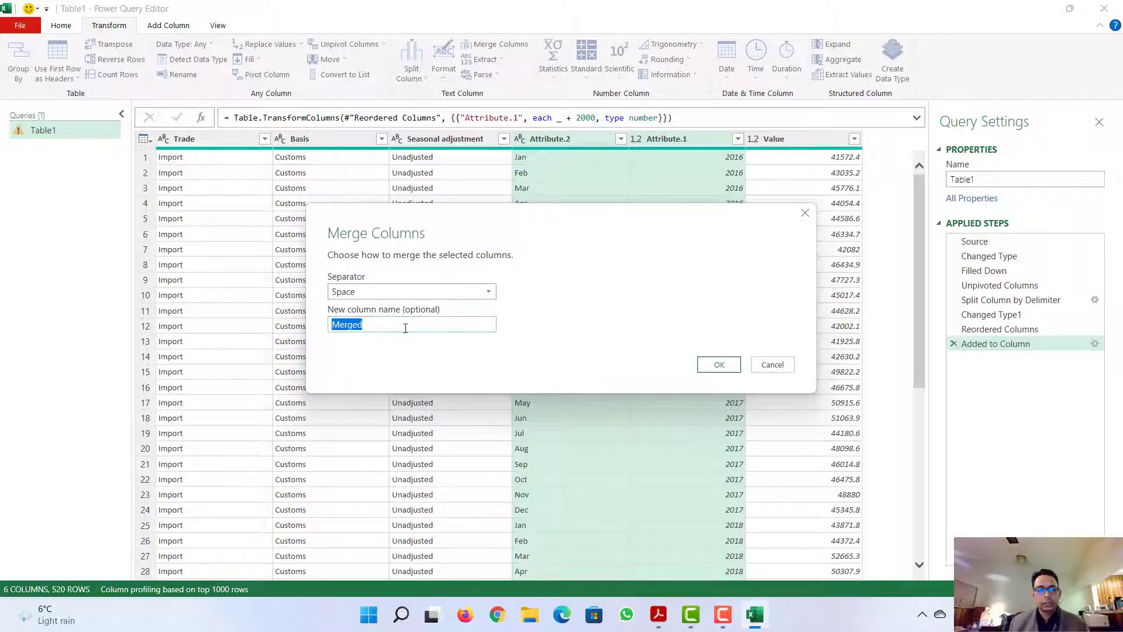
key("BackSpace")
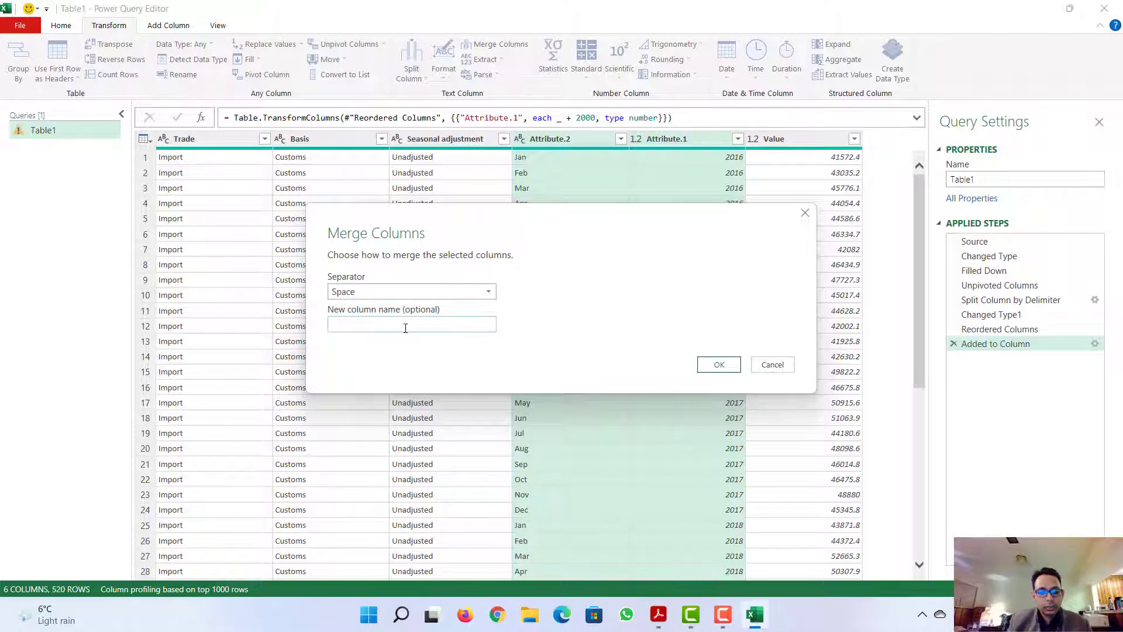
type("Month")
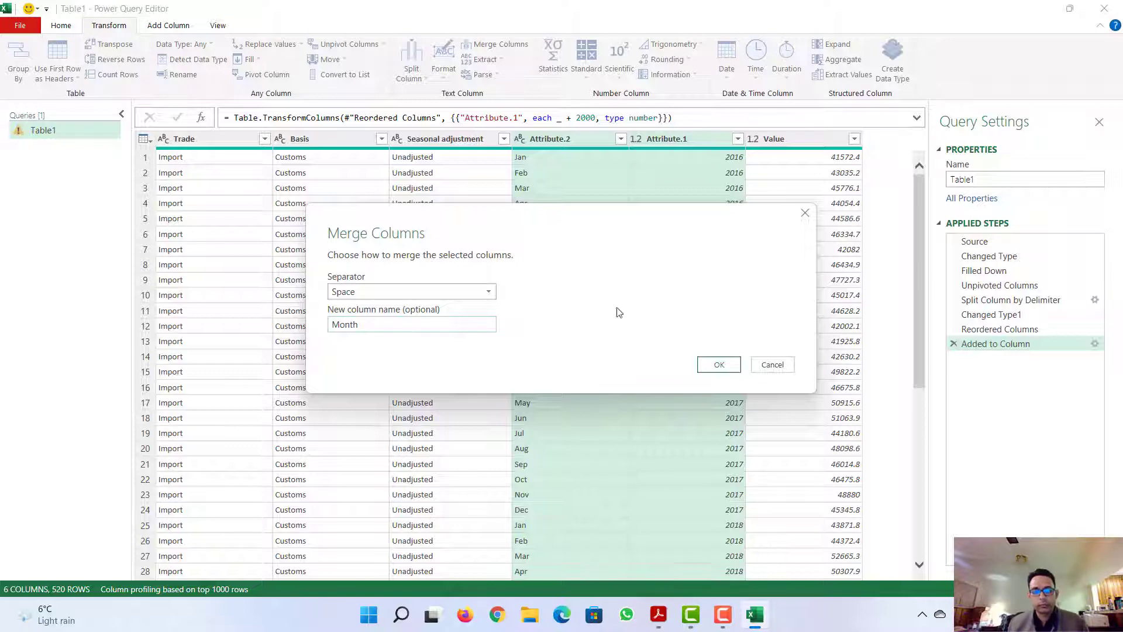
left_click(704, 361)
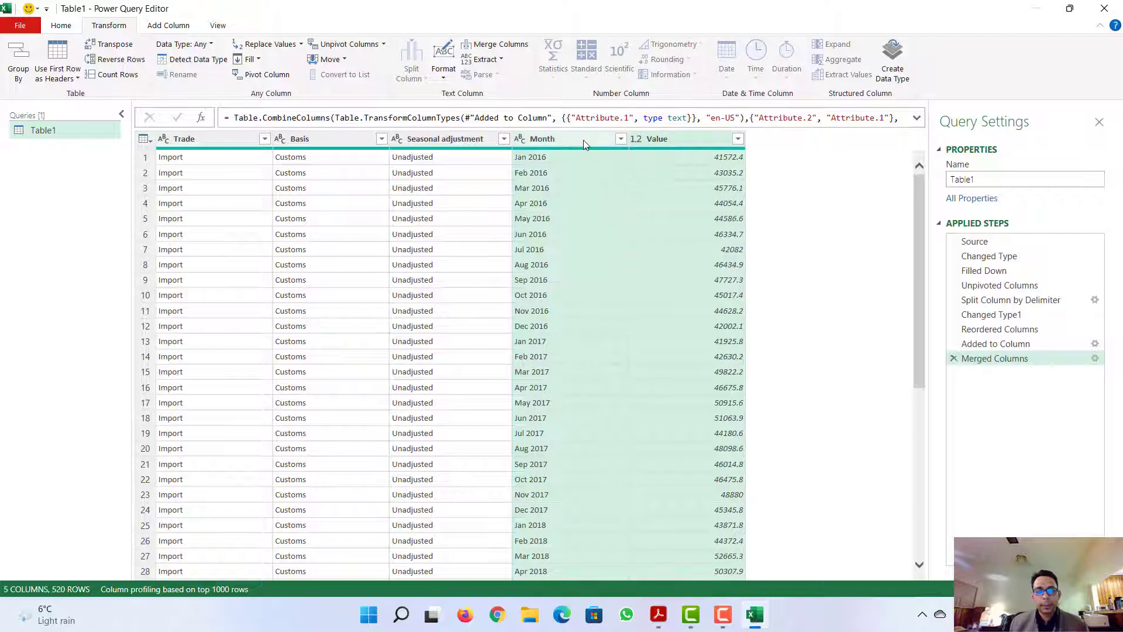
Change the Month column's data type to Date and place it before the Trade column
left_click(520, 139)
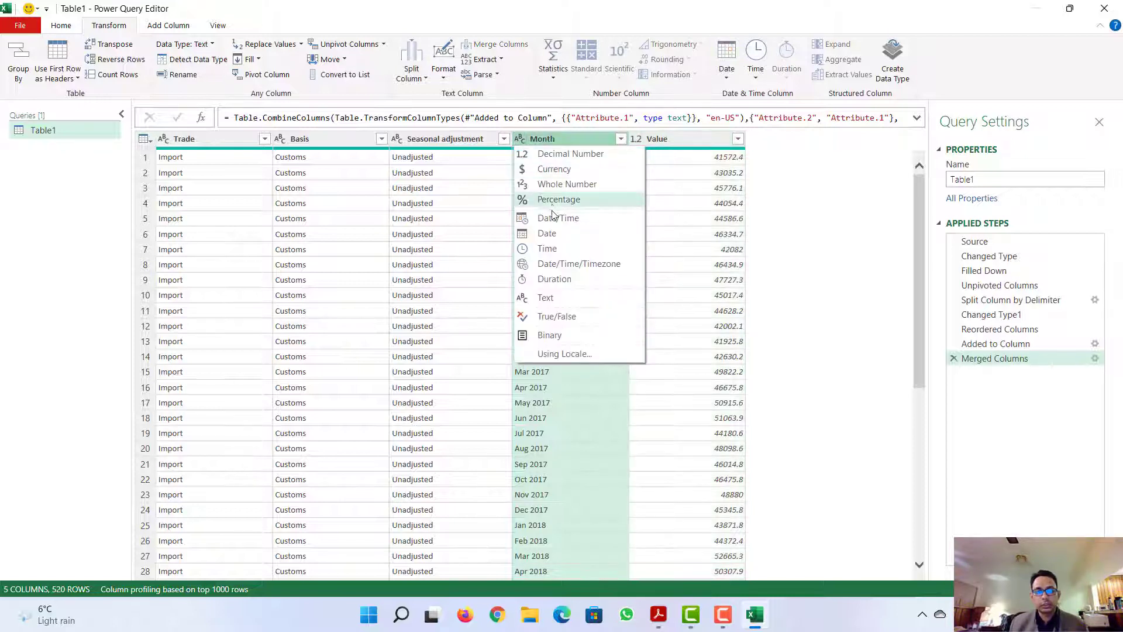
left_click(548, 233)
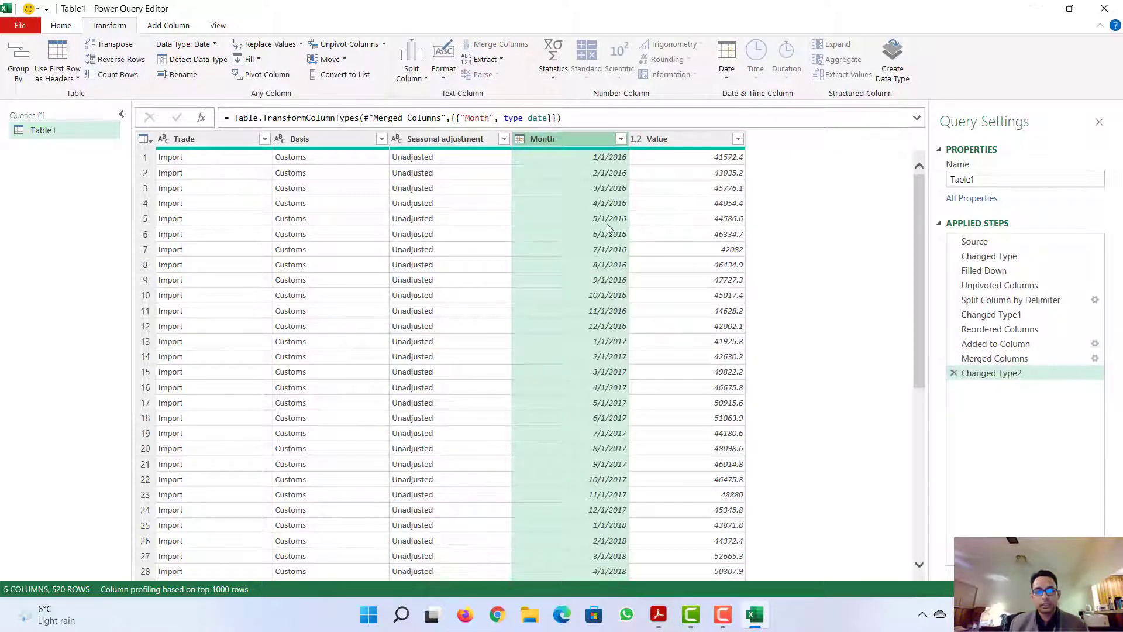
left_click_drag(587, 136, 228, 136)
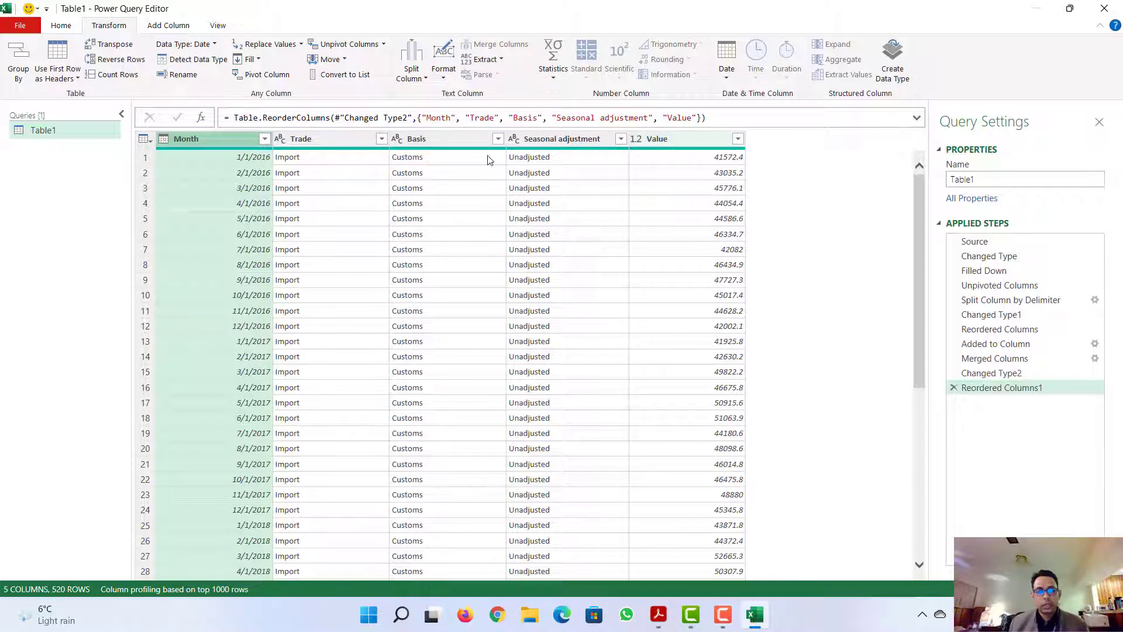
Pivot the Trade column with Value as the values column, and compare the result with the Reordered Columns1 stage
left_click(321, 142)
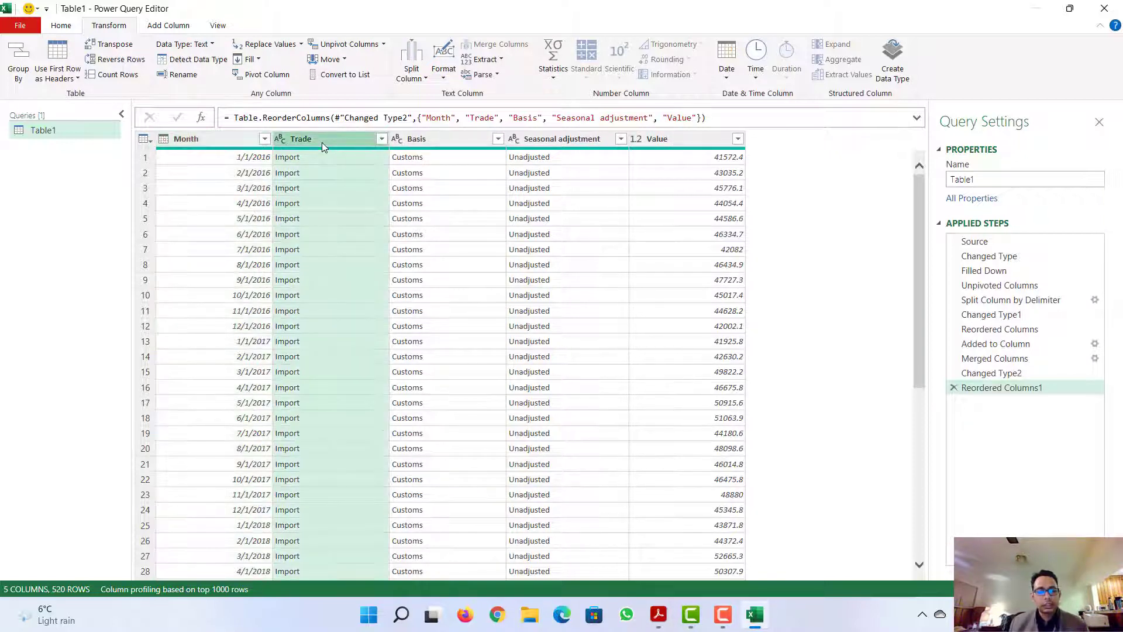
scroll(314, 269, "down", 20)
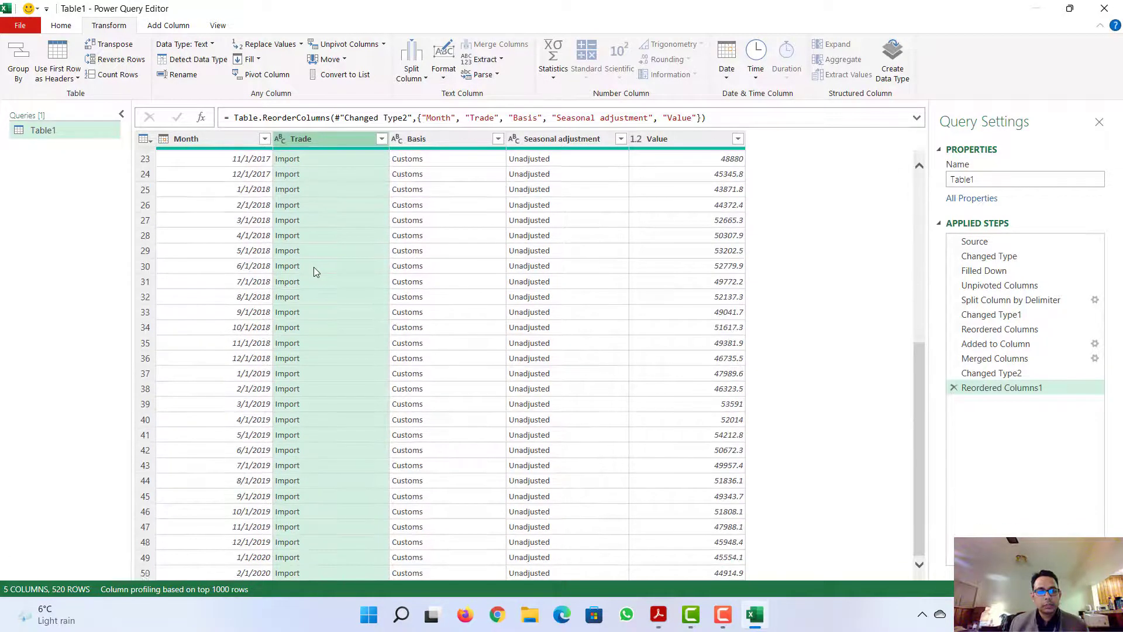
scroll(314, 270, "down", 20)
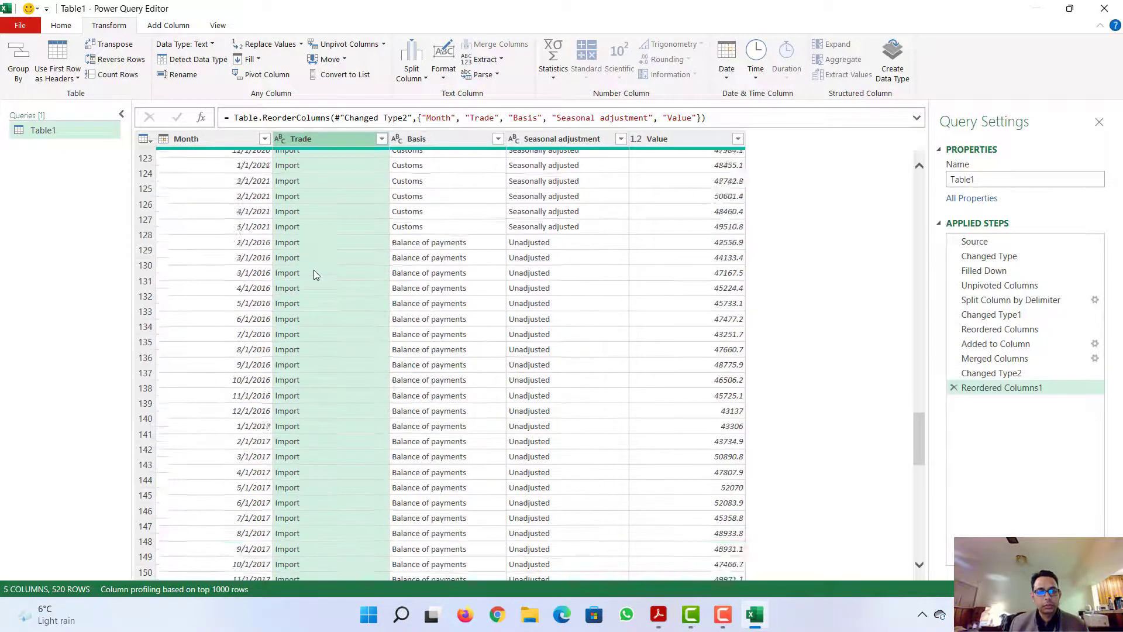
scroll(313, 274, "down", 20)
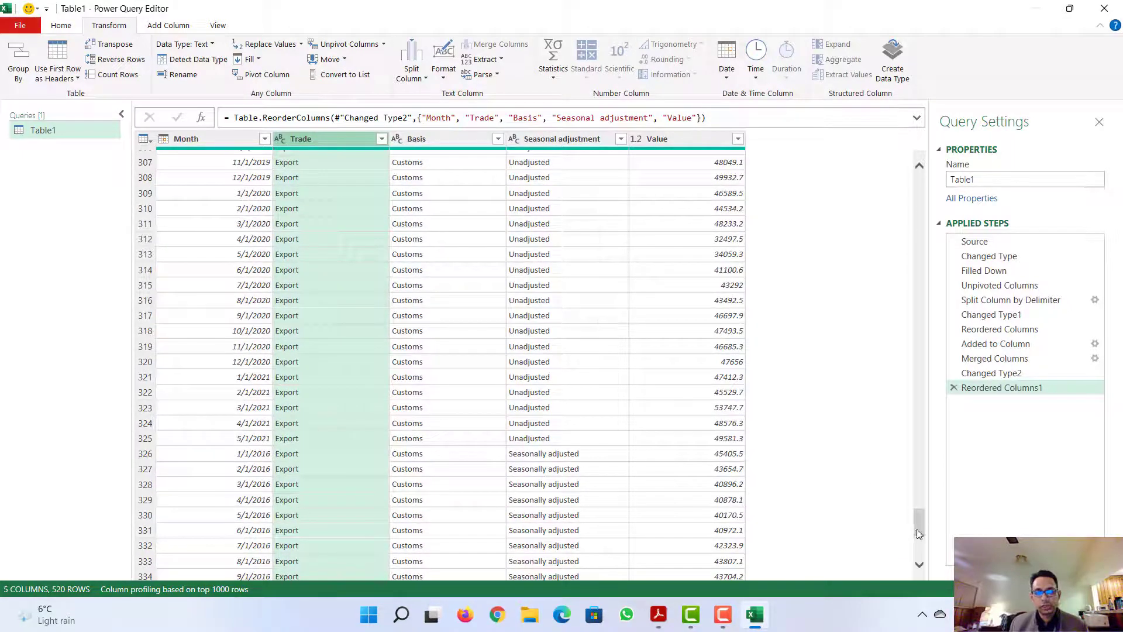
left_click_drag(920, 521, 924, 167)
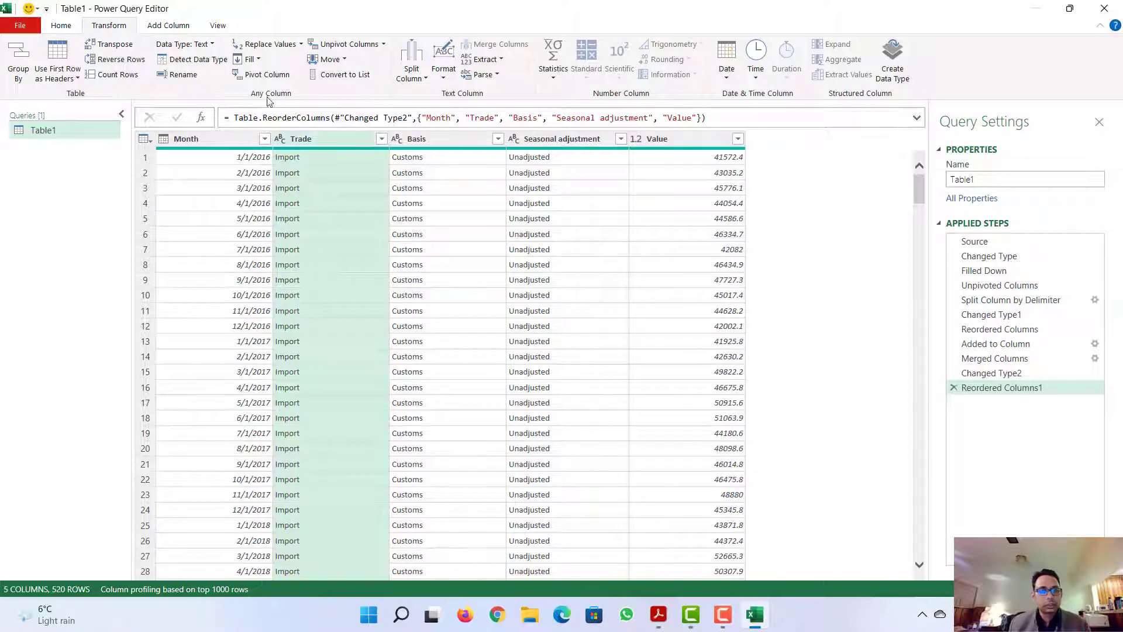
left_click(274, 73)
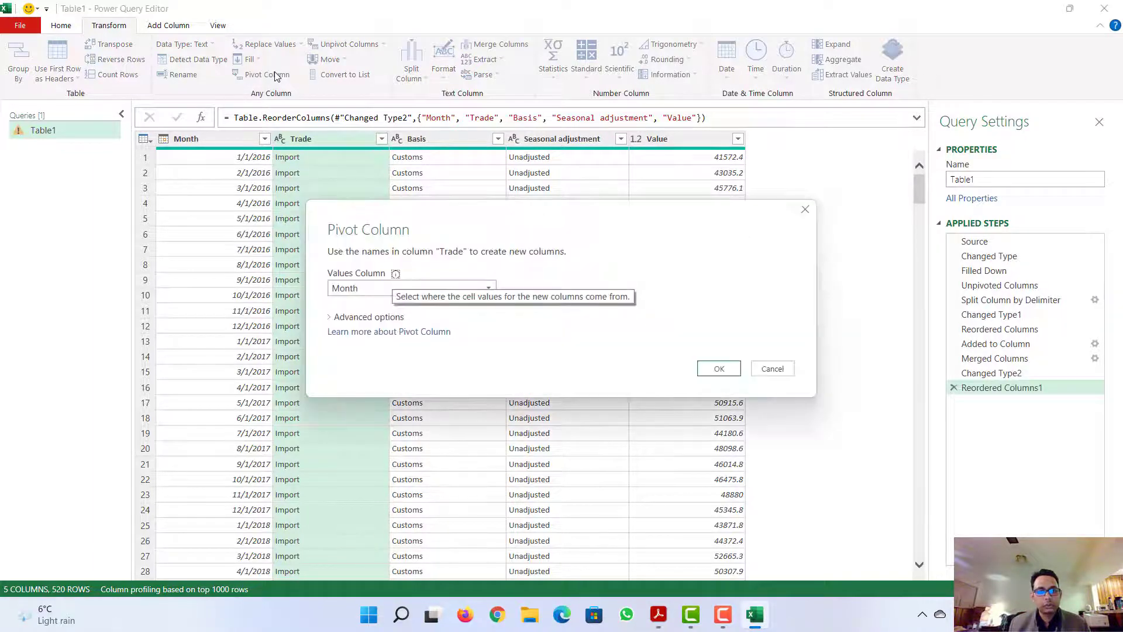
left_click(468, 287)
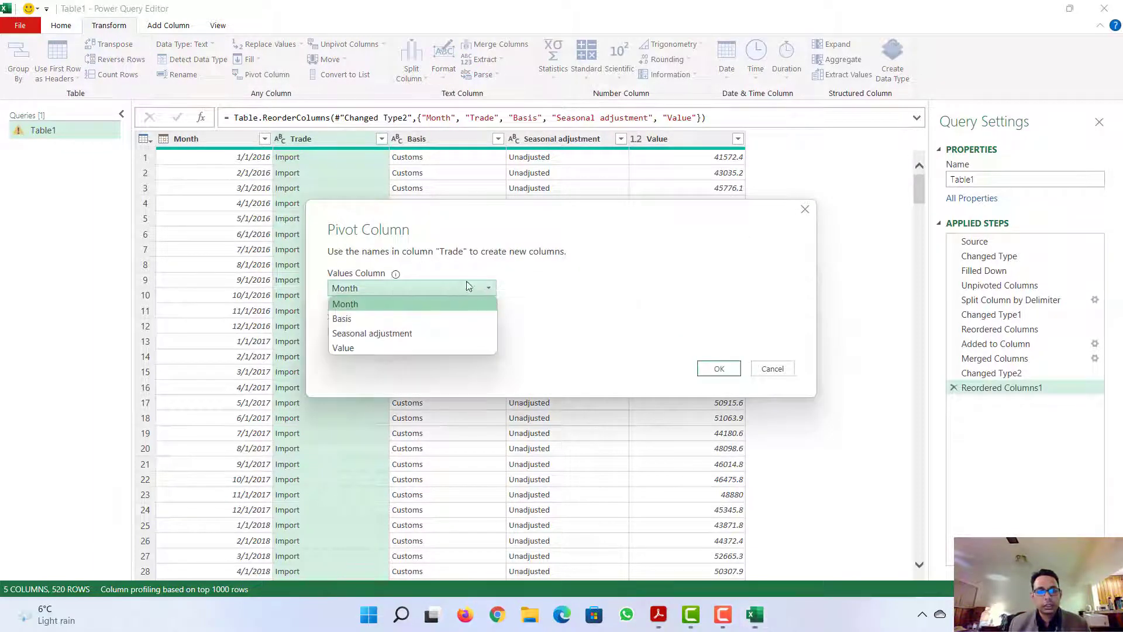
left_click(373, 349)
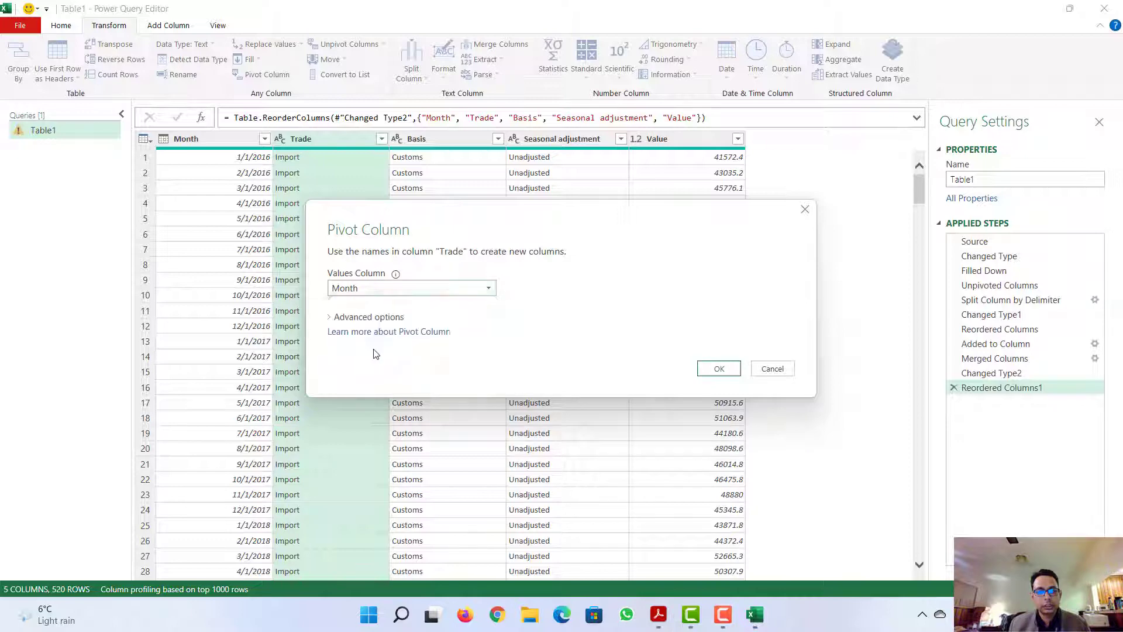
left_click(719, 370)
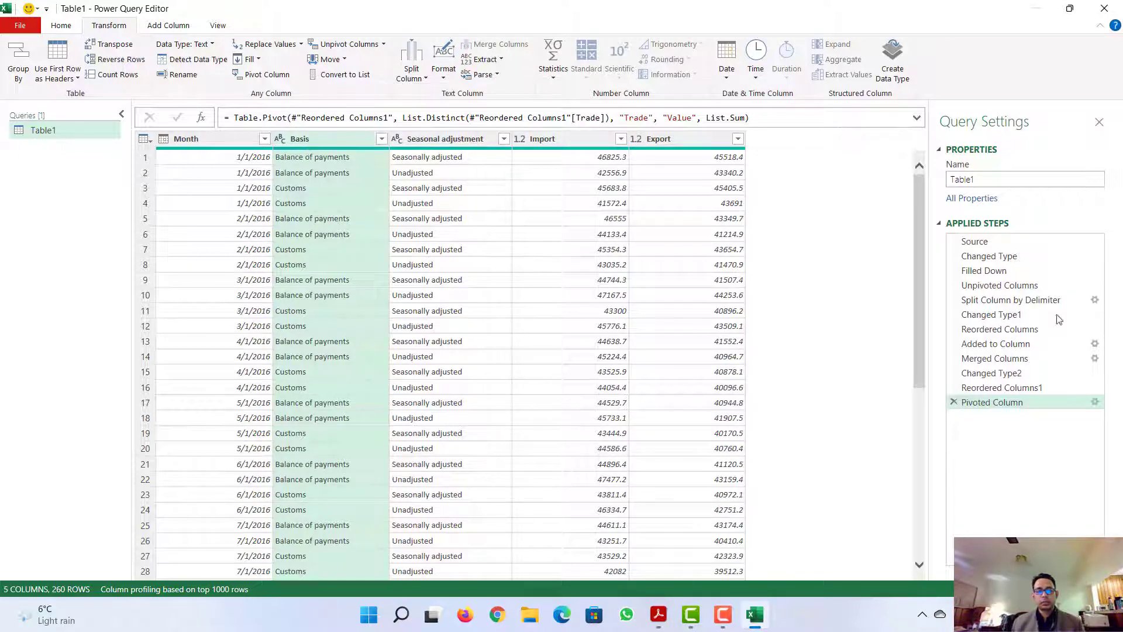
left_click(1002, 390)
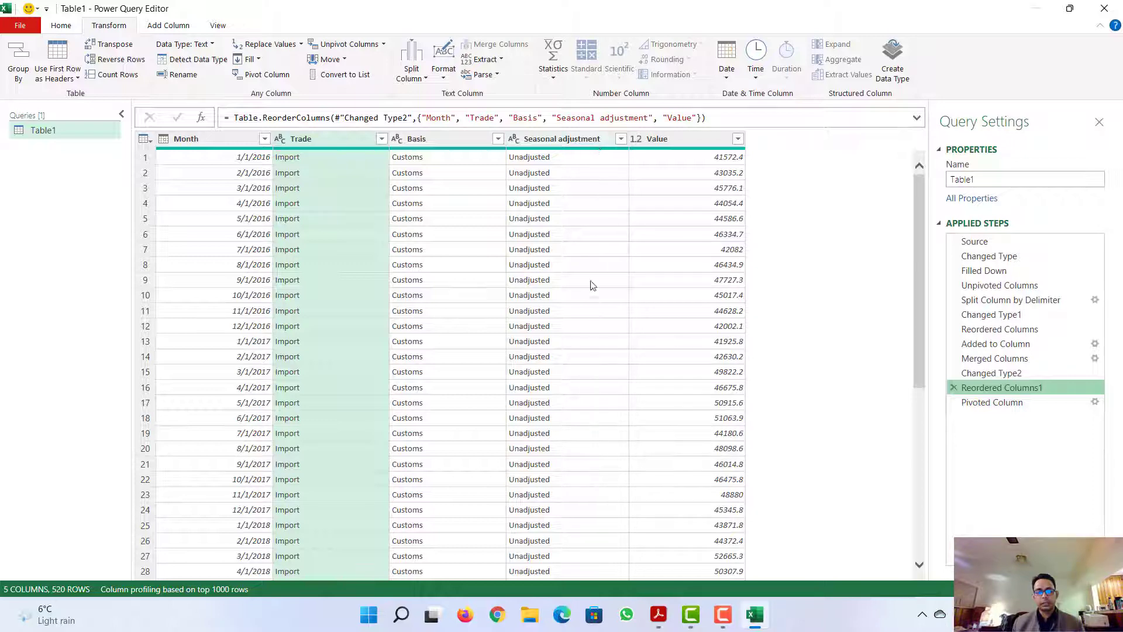
left_click(997, 403)
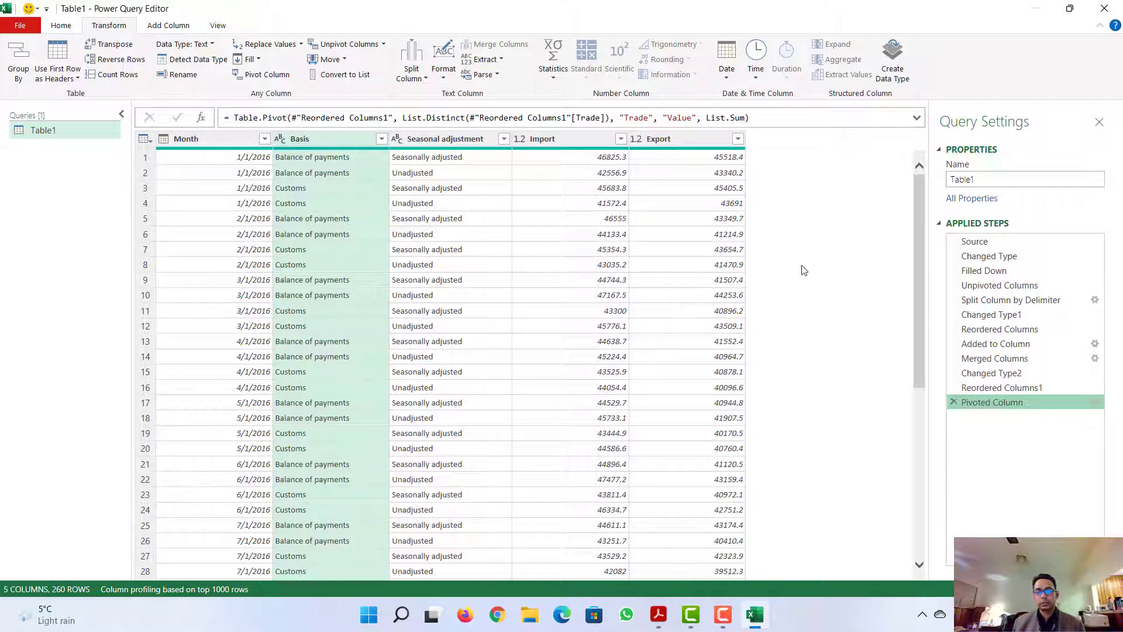
Select the Export column as the base for a new calculated column
left_click(576, 144)
left_click(689, 139)
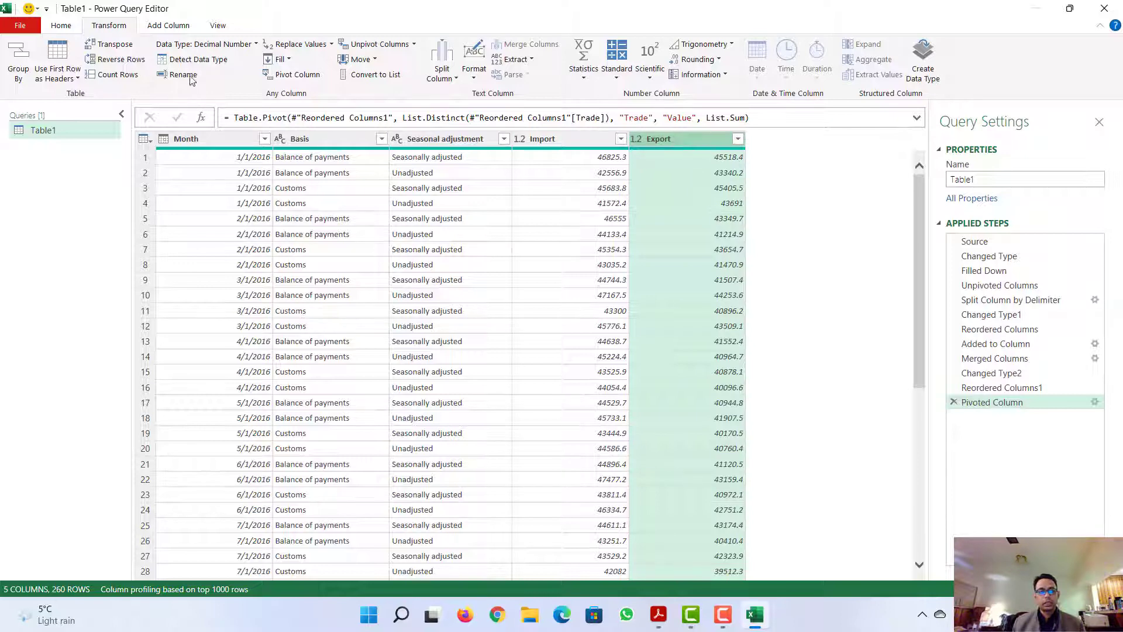
left_click(170, 26)
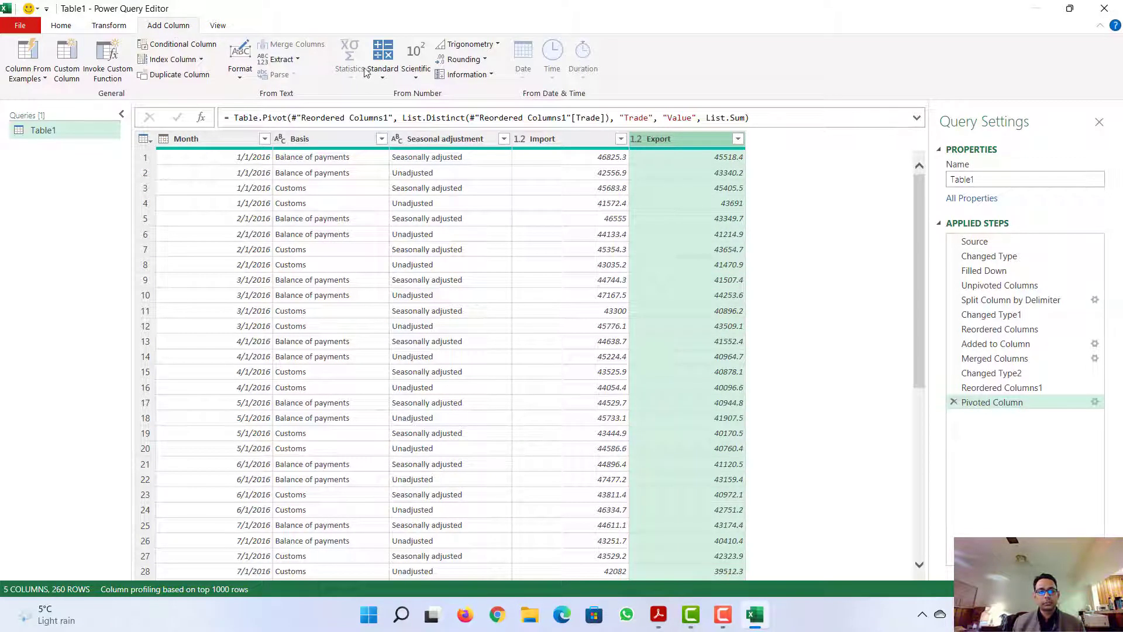
left_click(381, 75)
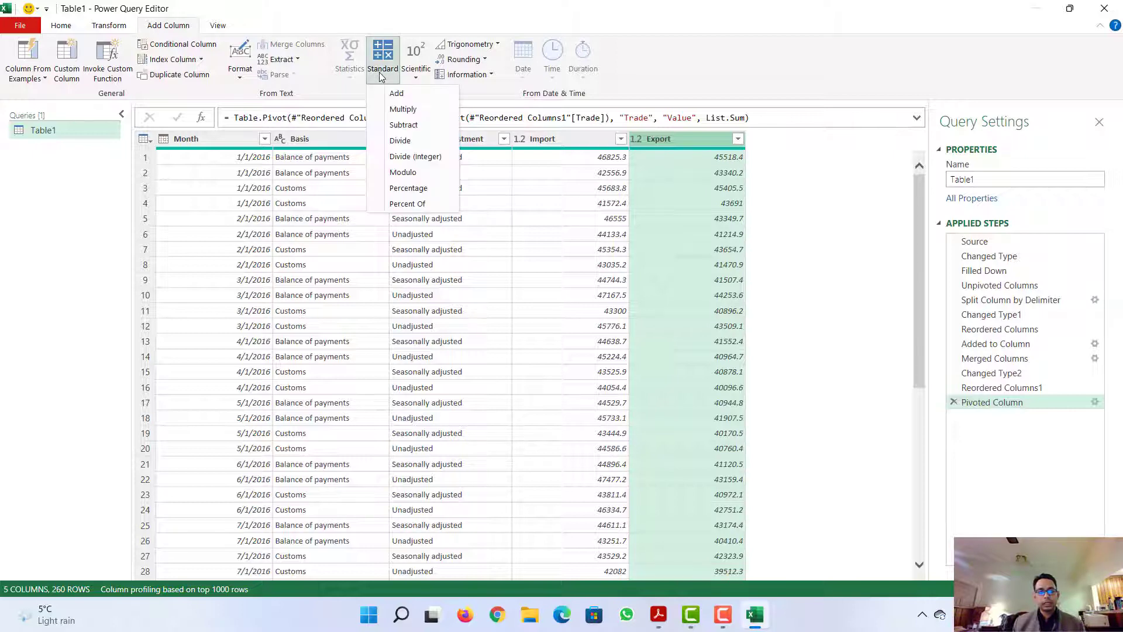
left_click(403, 125)
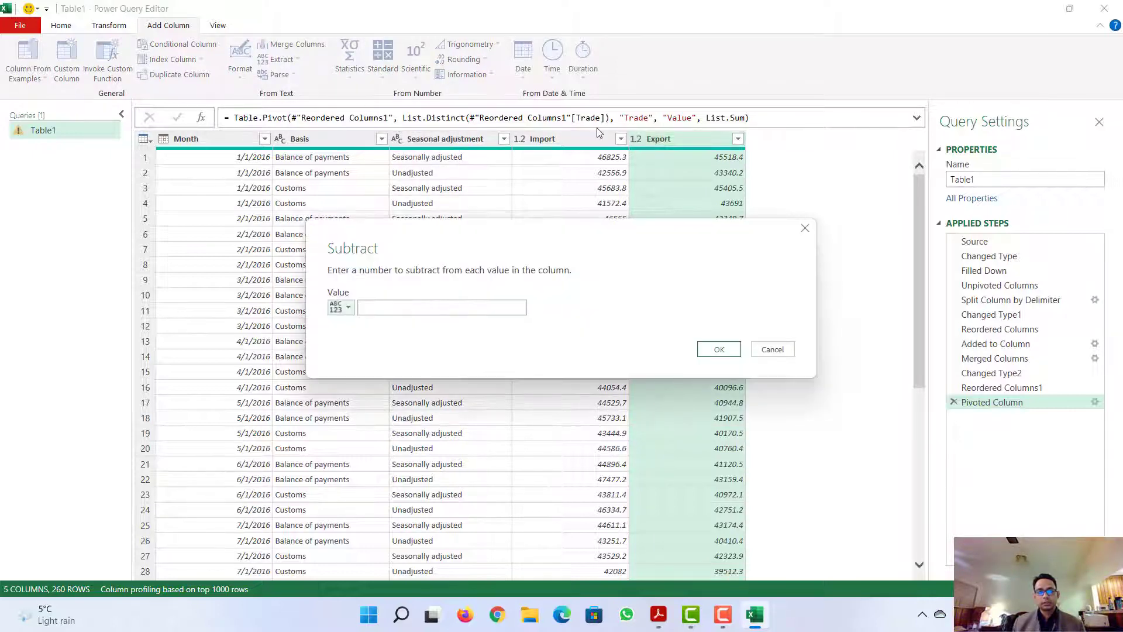
left_click(806, 228)
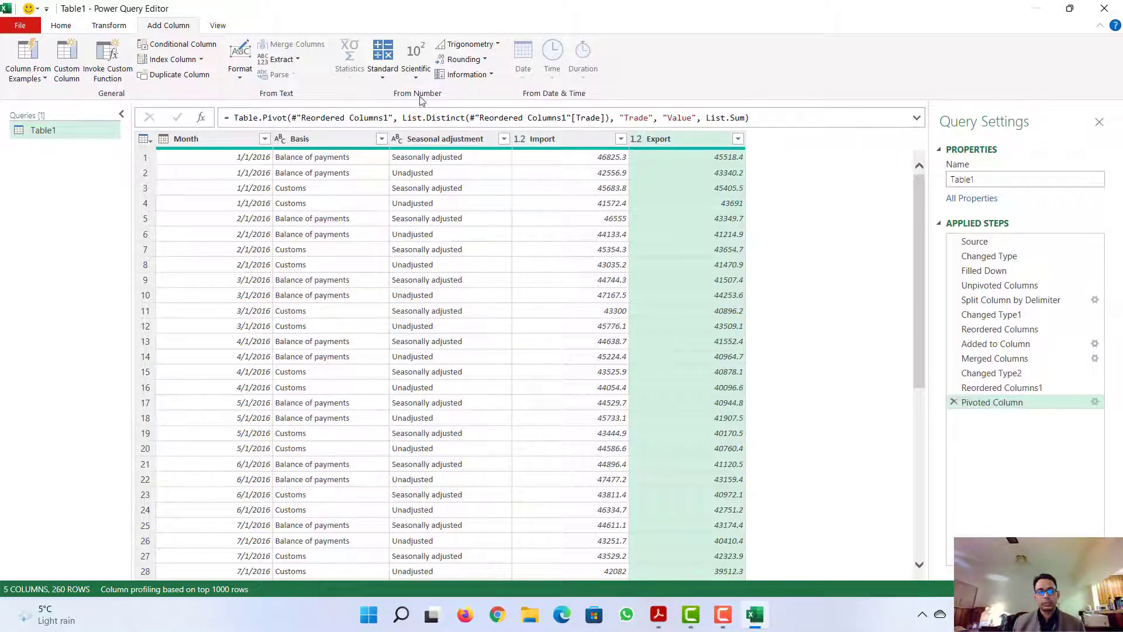
Add a column that subtracts the Import column from Export, and compare the Export and Import values in the first two rows
left_click(387, 79)
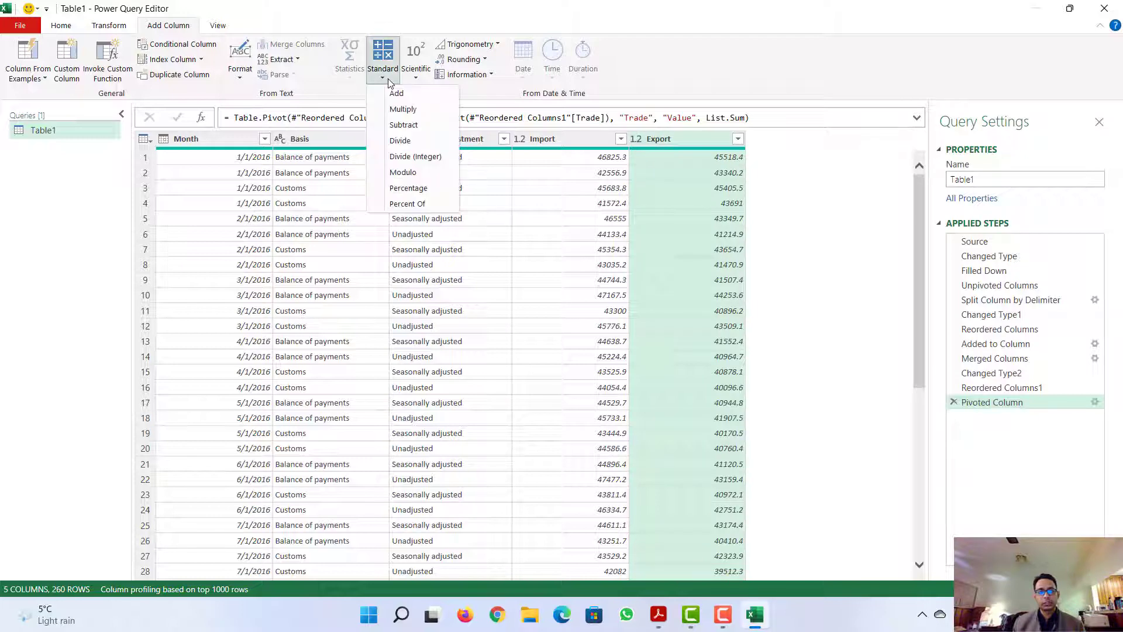
left_click(403, 125)
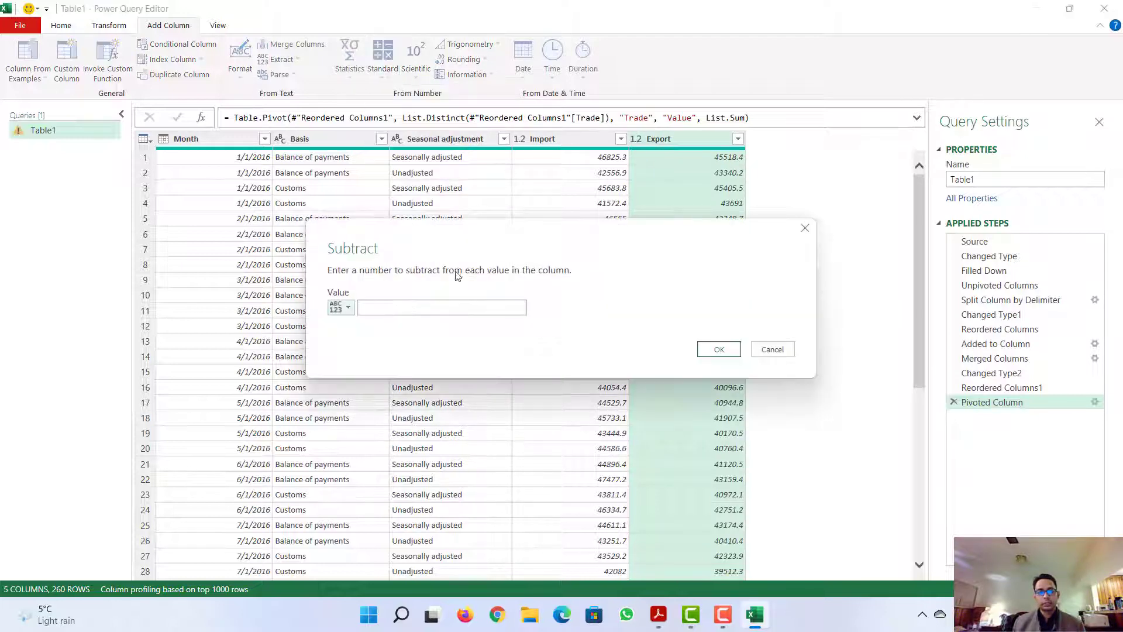
left_click(348, 308)
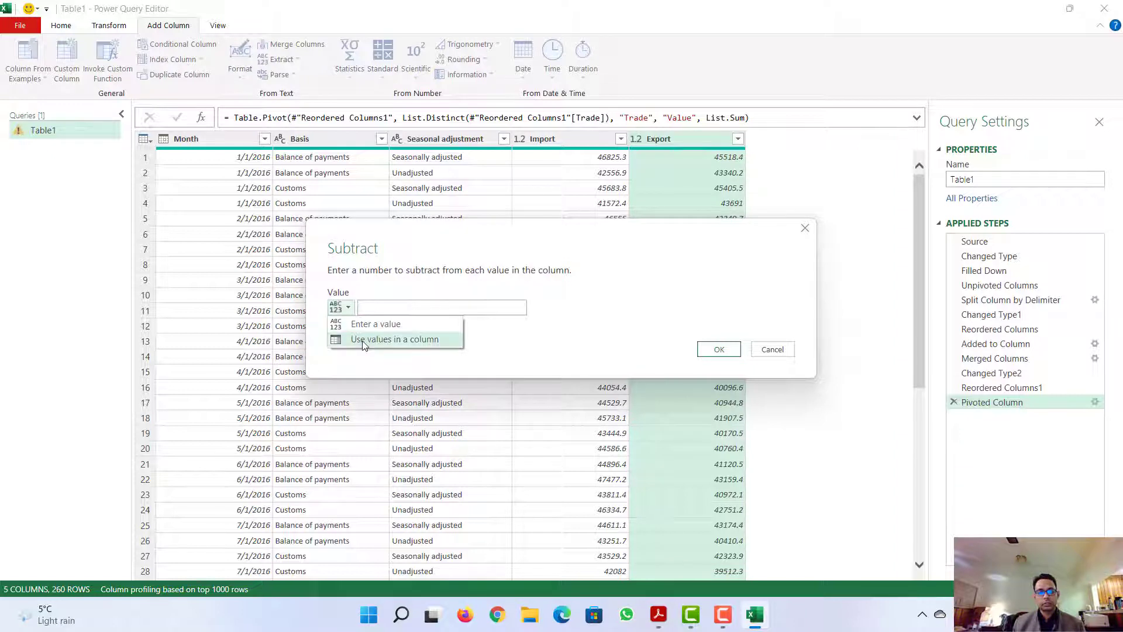
left_click(398, 339)
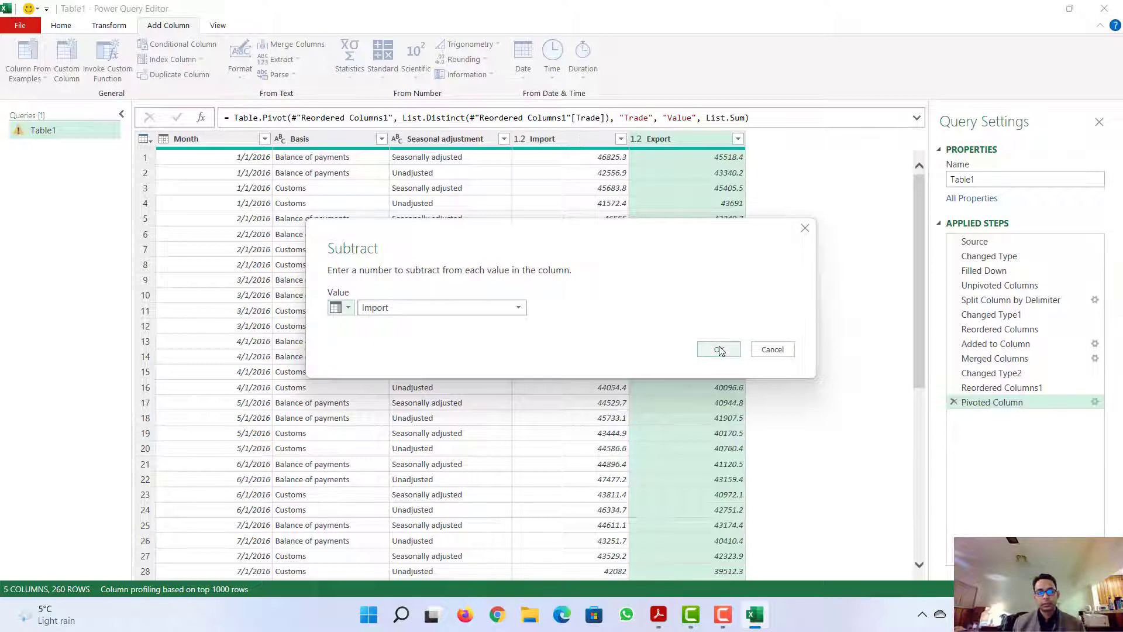
left_click(503, 310)
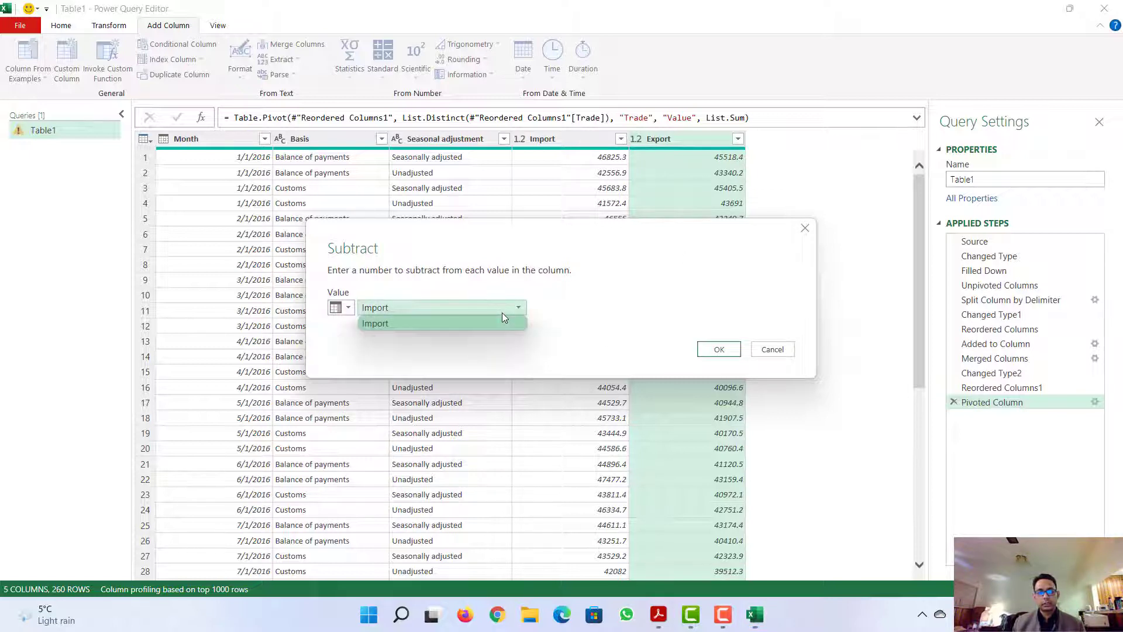
left_click(502, 316)
left_click(728, 355)
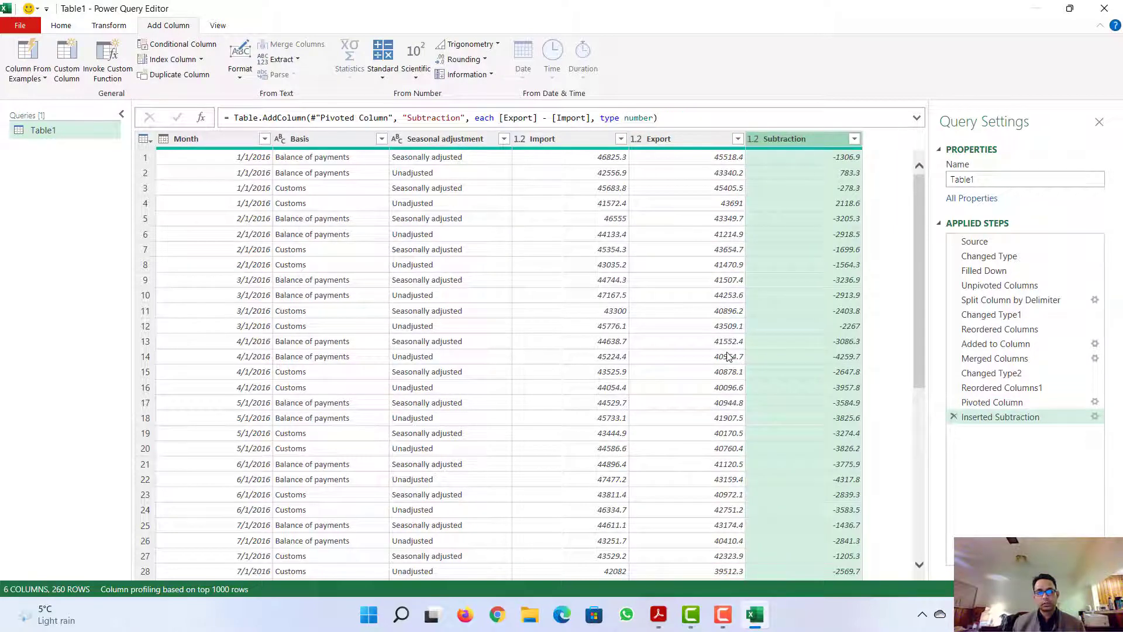
left_click(719, 161)
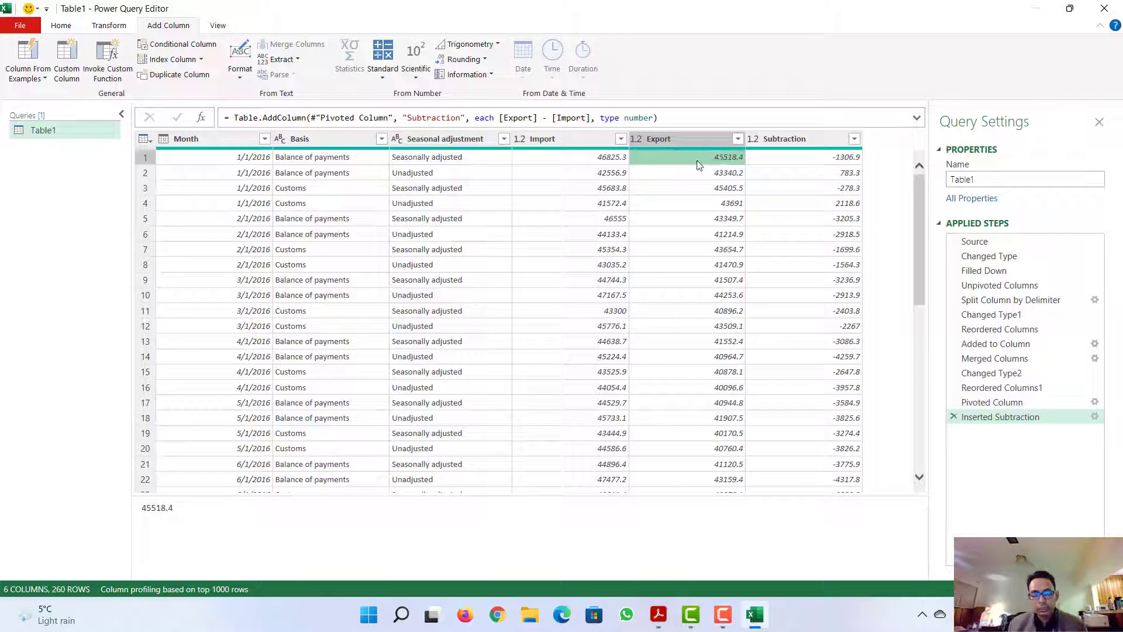
left_click(605, 162)
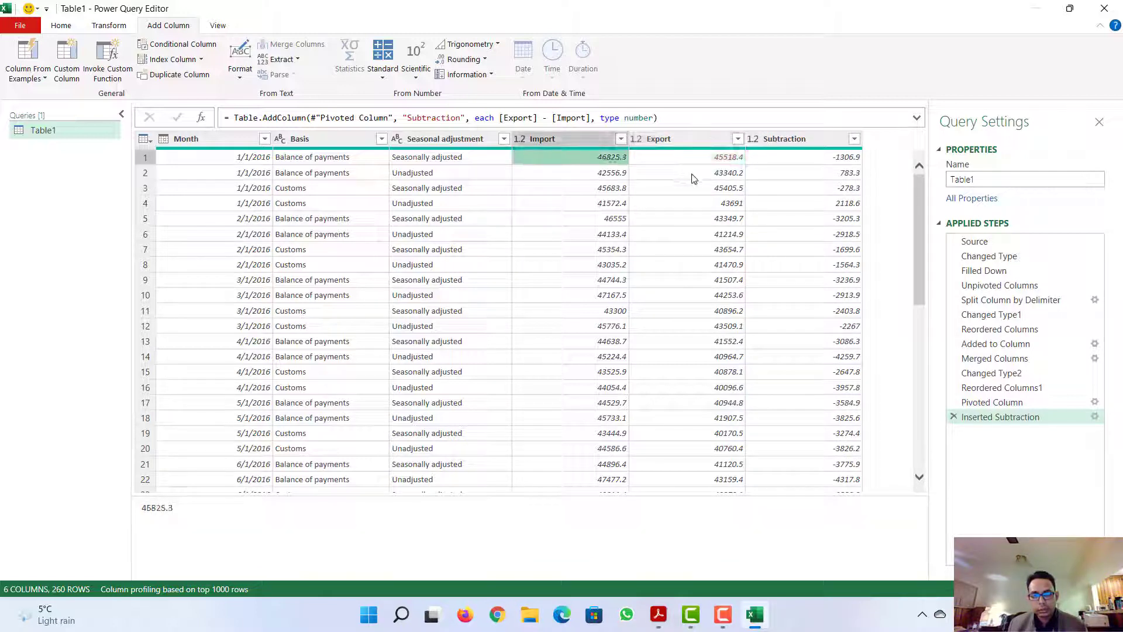
left_click(724, 175)
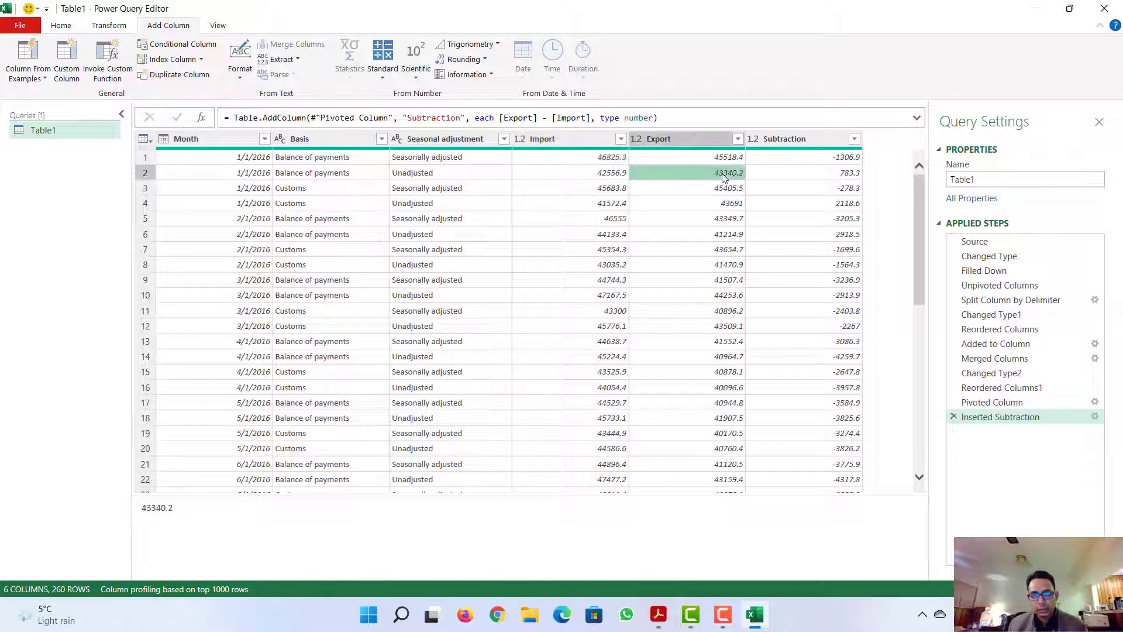
left_click(612, 175)
left_click(696, 180)
Rename the Subtraction column as Trade Deficit/Surplus and look through its values
double_click(788, 139)
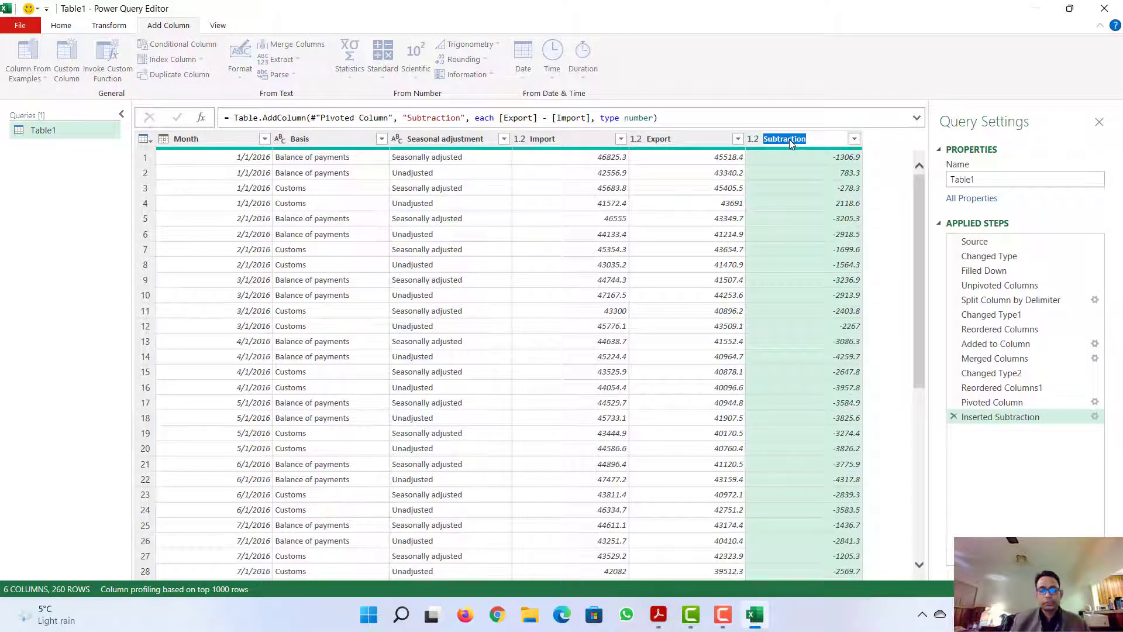
type("Trade")
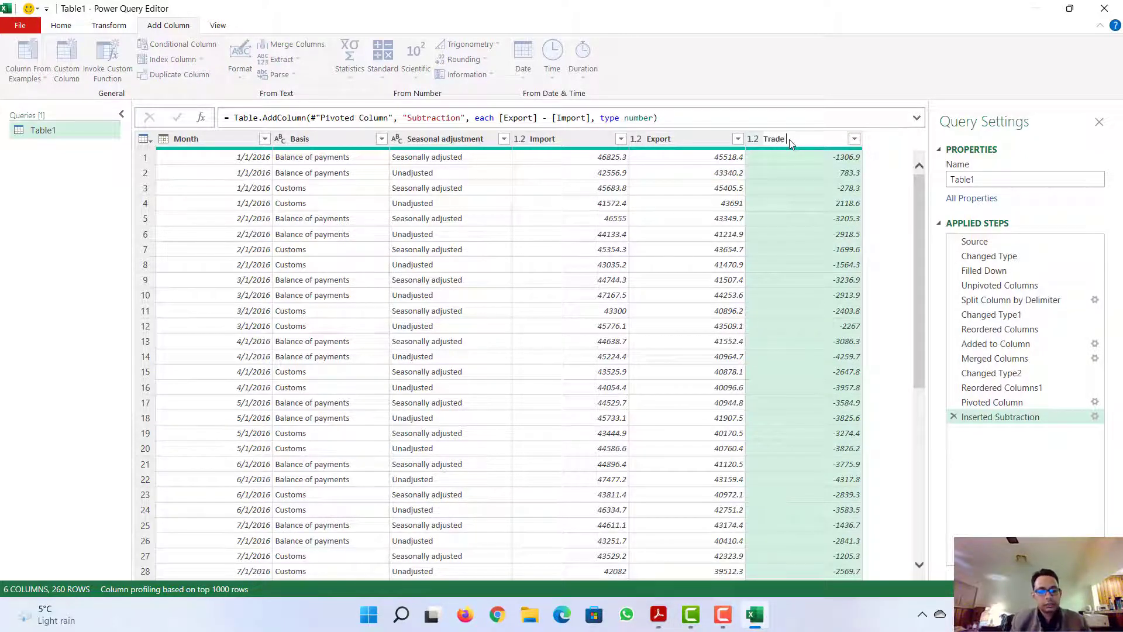
type(" Deficit")
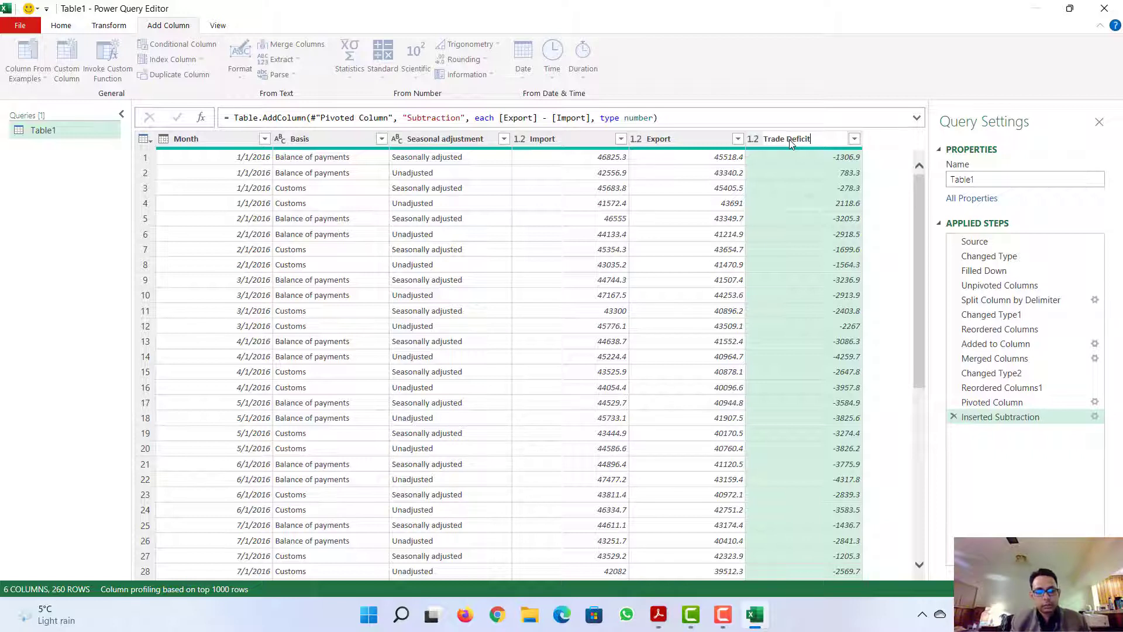
type("/Su")
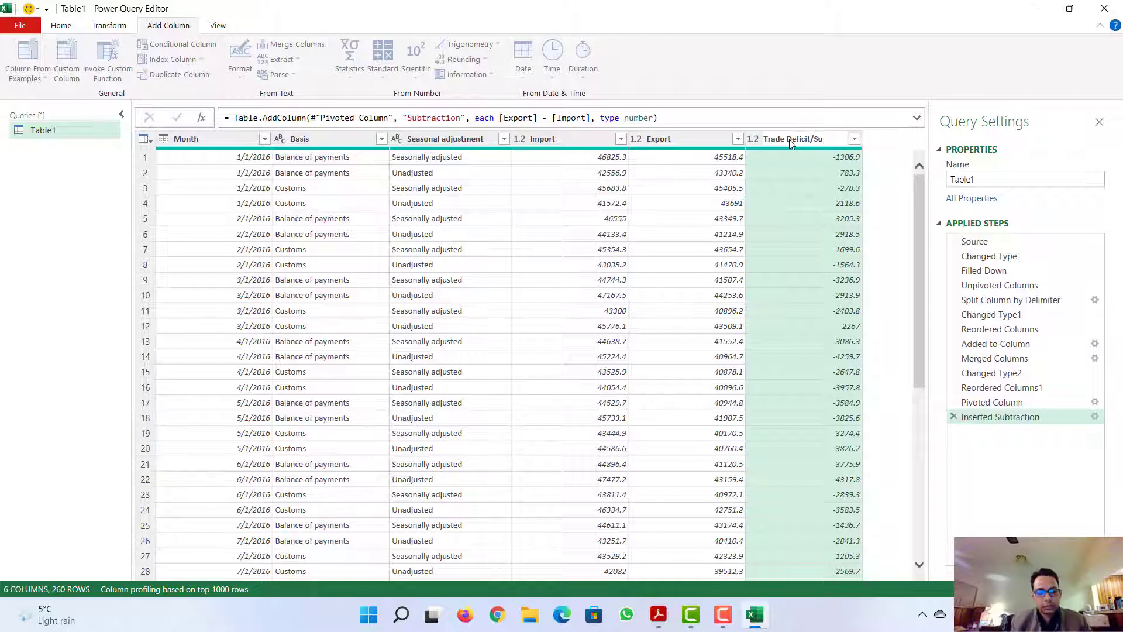
type("rplus")
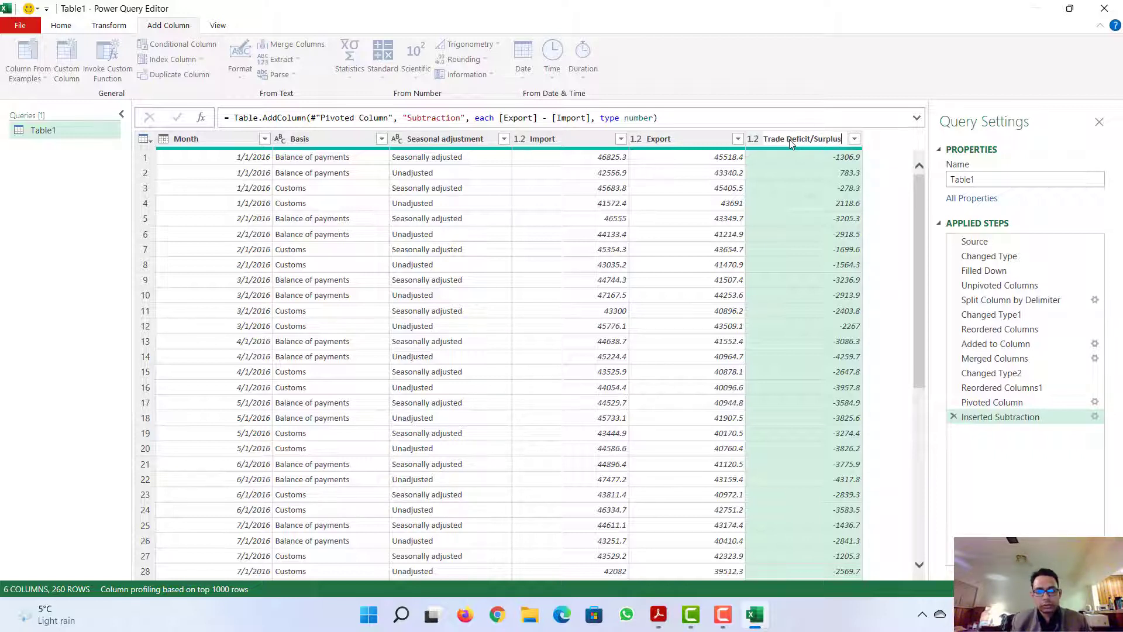
key("Return")
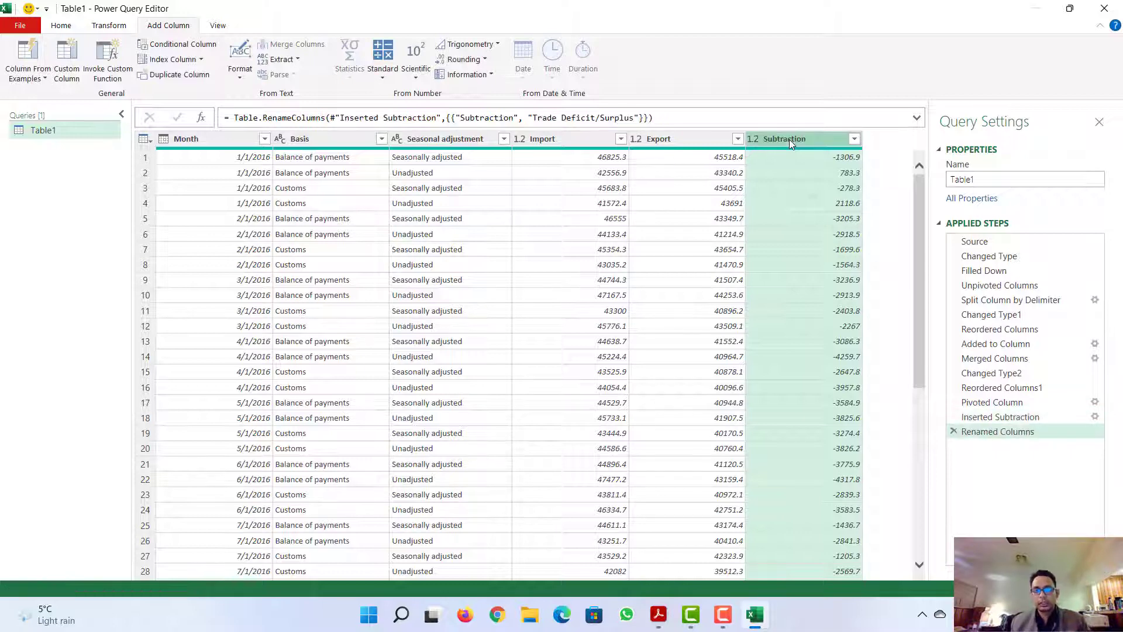
scroll(861, 310, "down", 8)
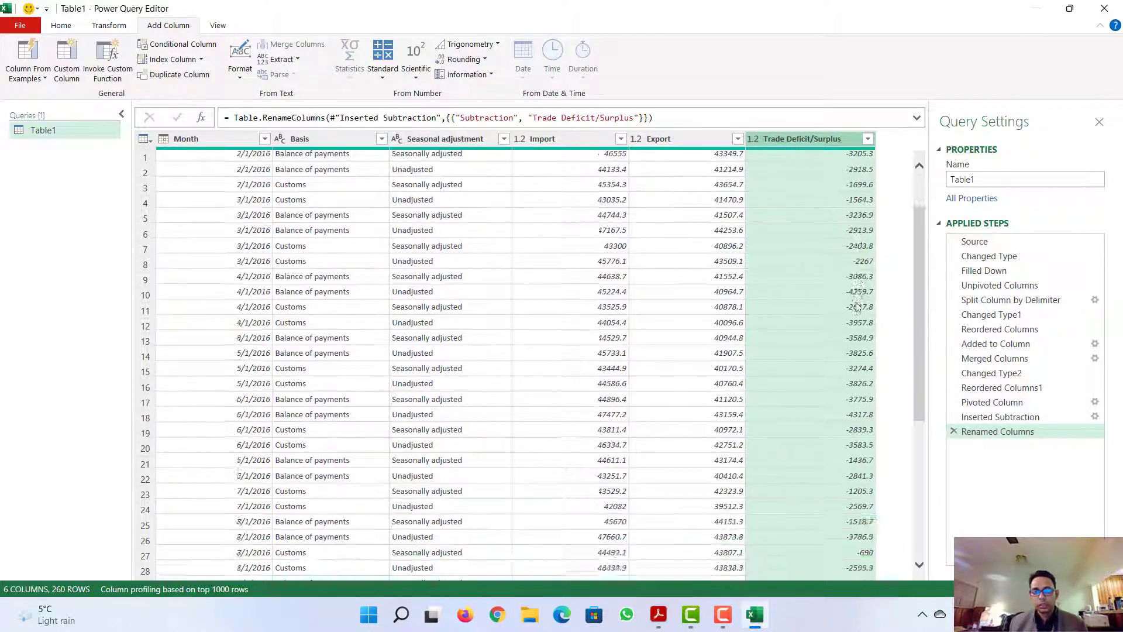
scroll(861, 309, "up", 8)
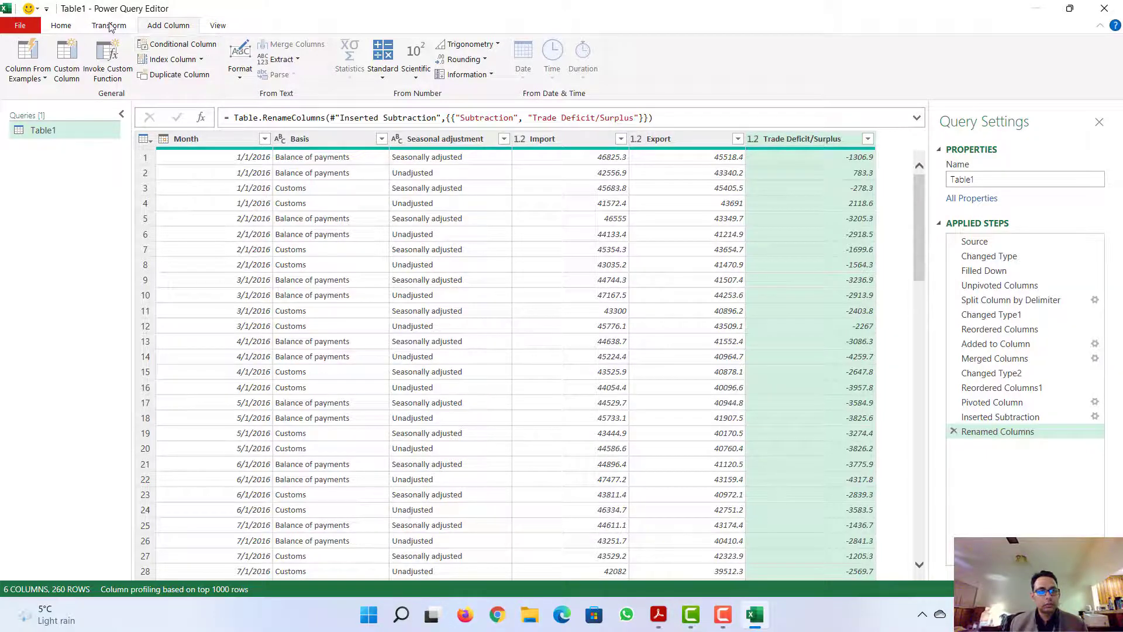
Close the query editor and load the transformed query into the workbook at the default destination
left_click(67, 26)
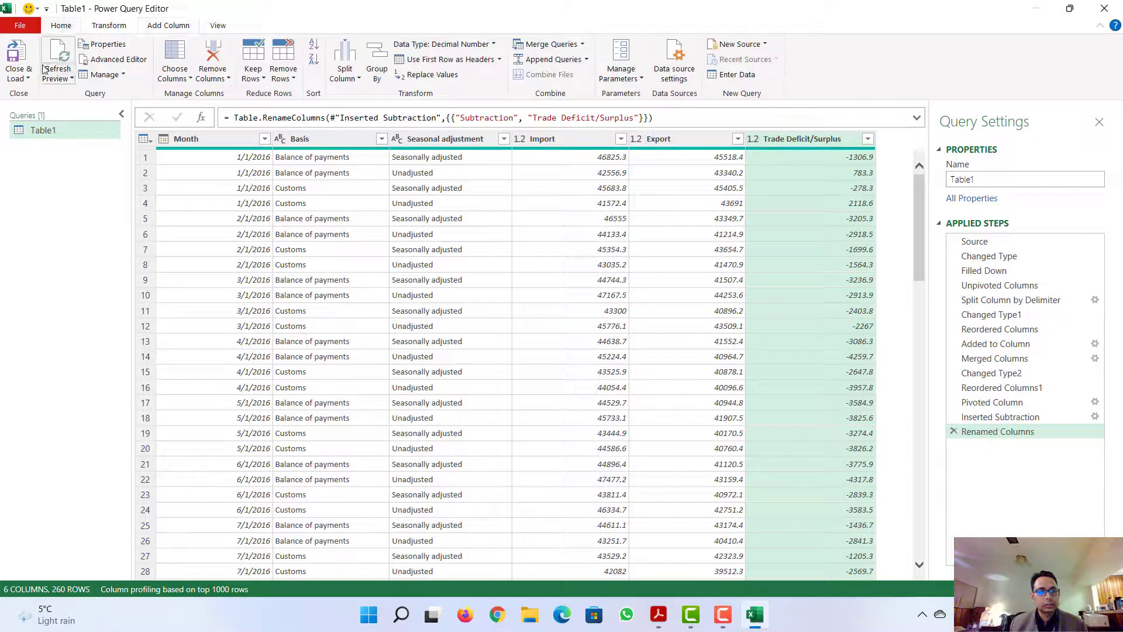
left_click(29, 78)
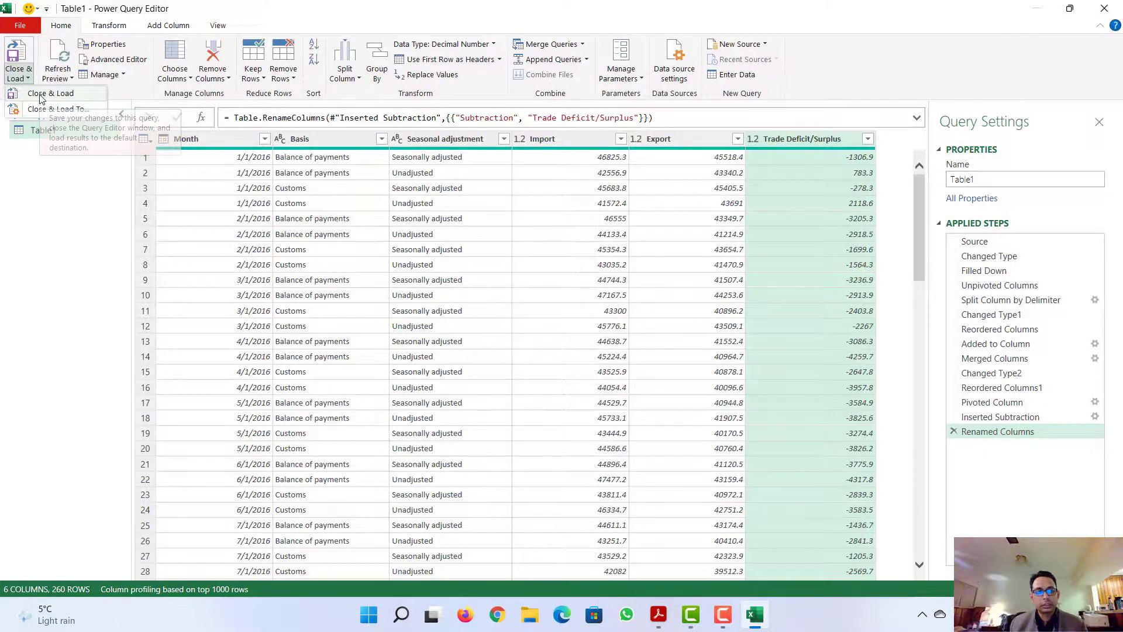
left_click(42, 95)
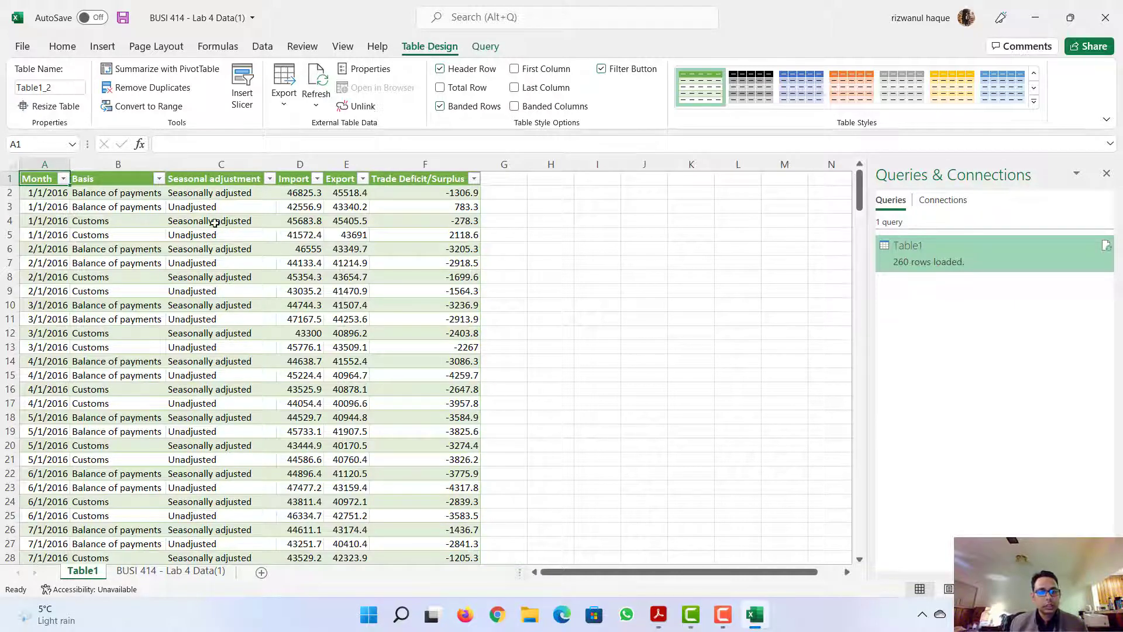
Compare the loaded Table1 sheet with the BUSI 414 - Lab 4 Data(1) source sheet, examining the source's blank Trade and Basis cells
left_click(176, 571)
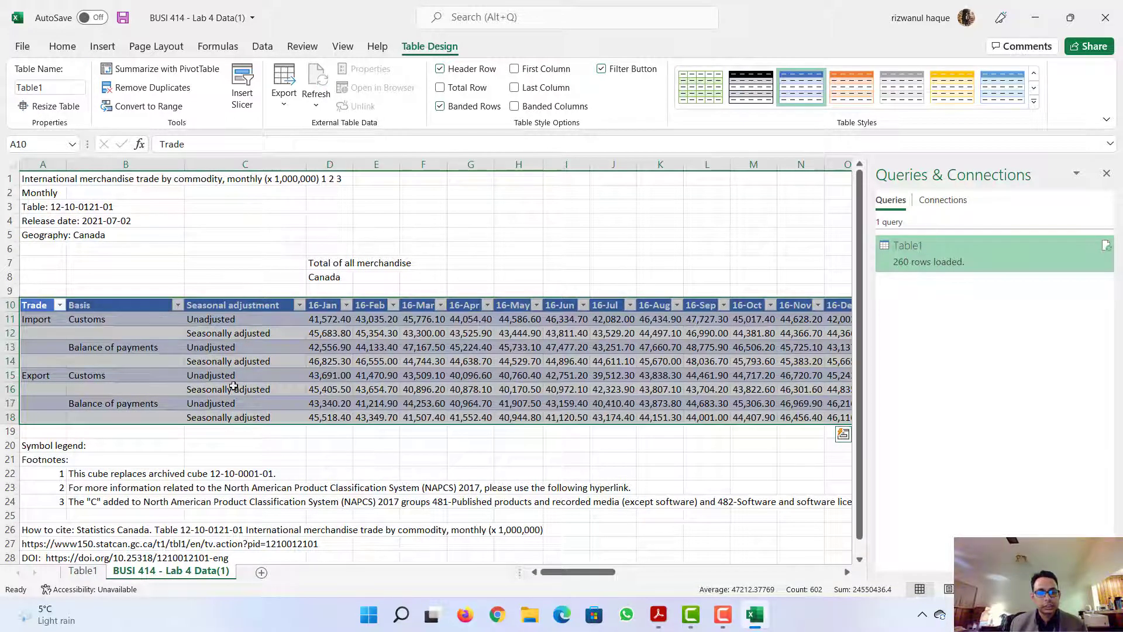
left_click(82, 571)
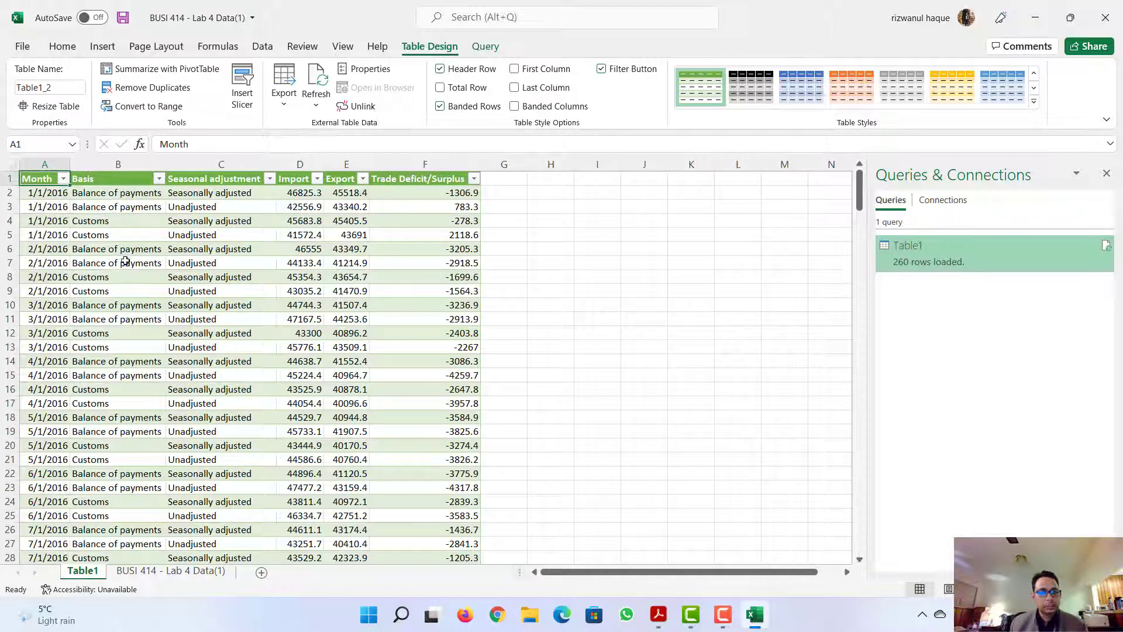
left_click(172, 571)
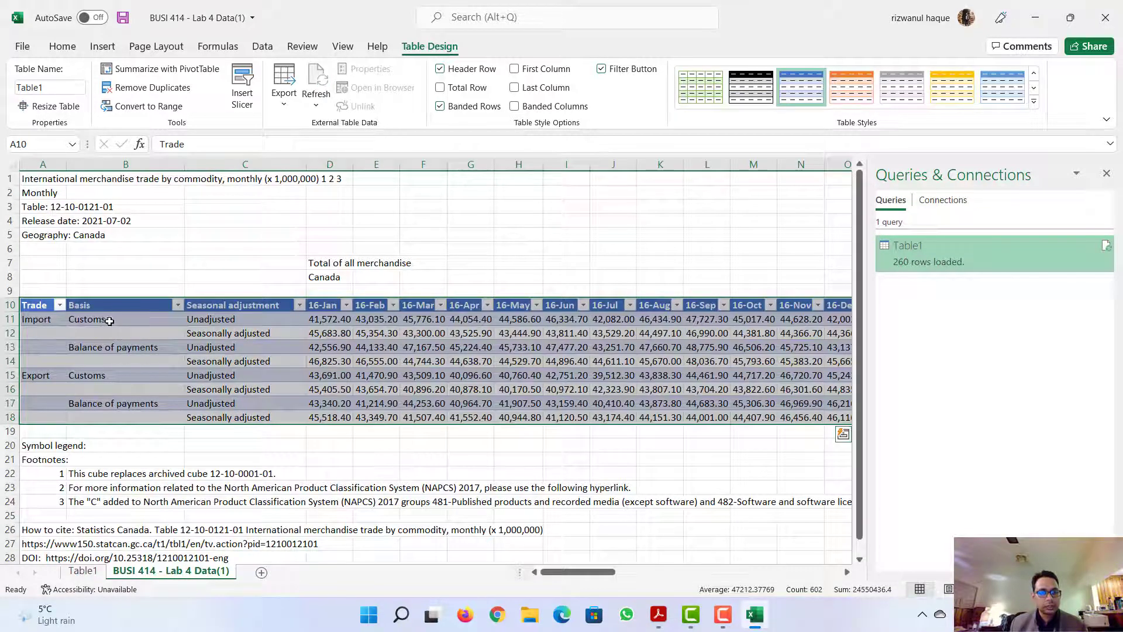
left_click(83, 571)
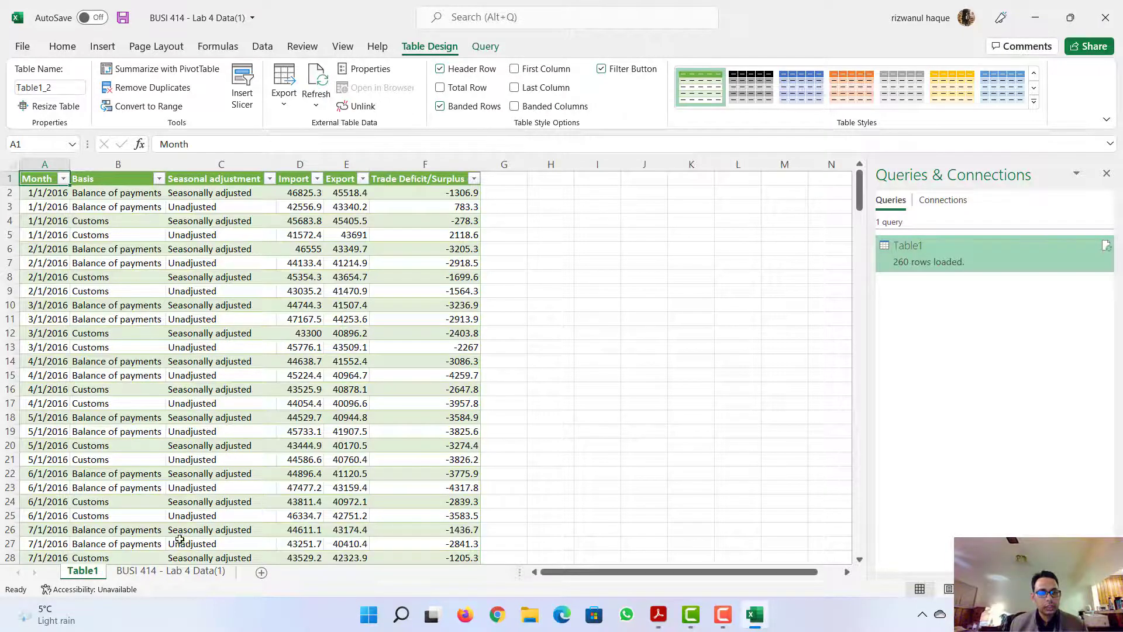
left_click(176, 572)
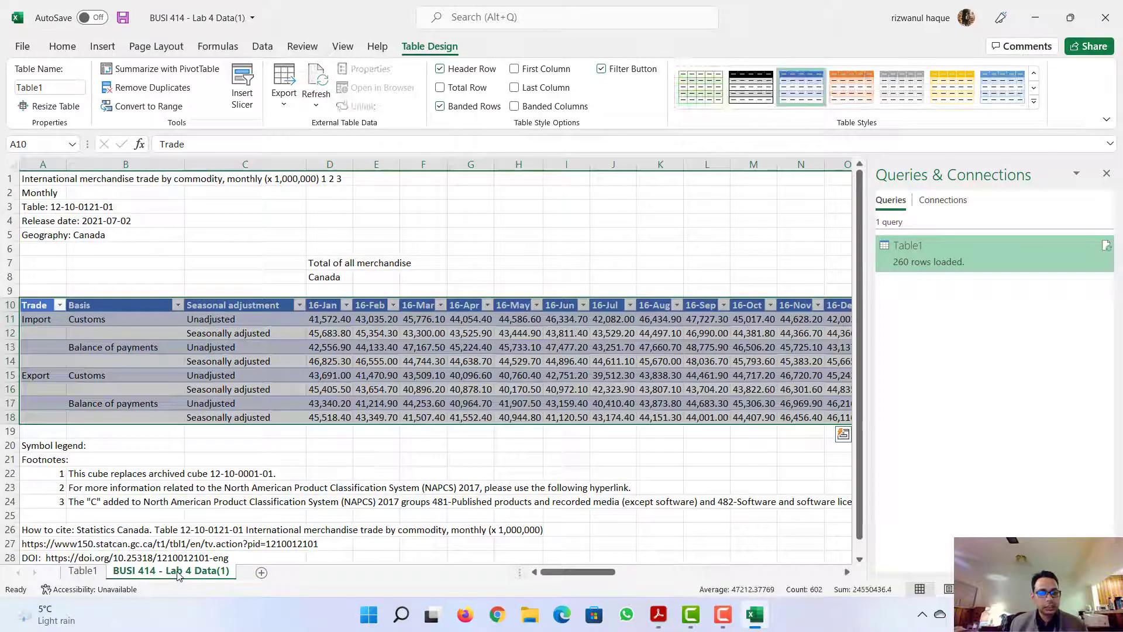
left_click(113, 335)
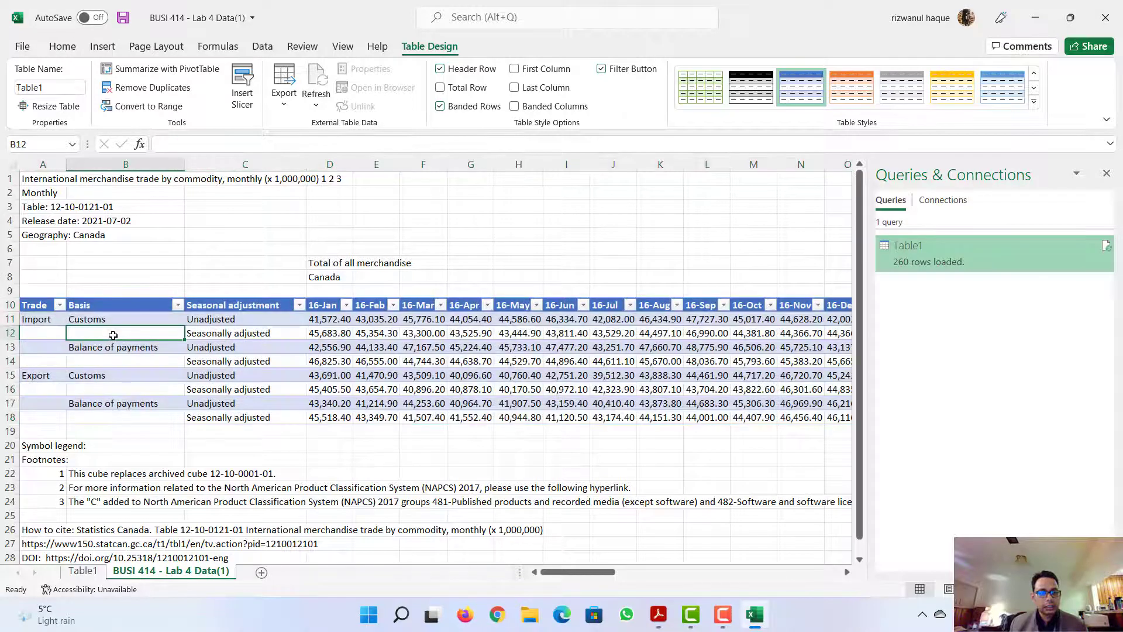
left_click(55, 337)
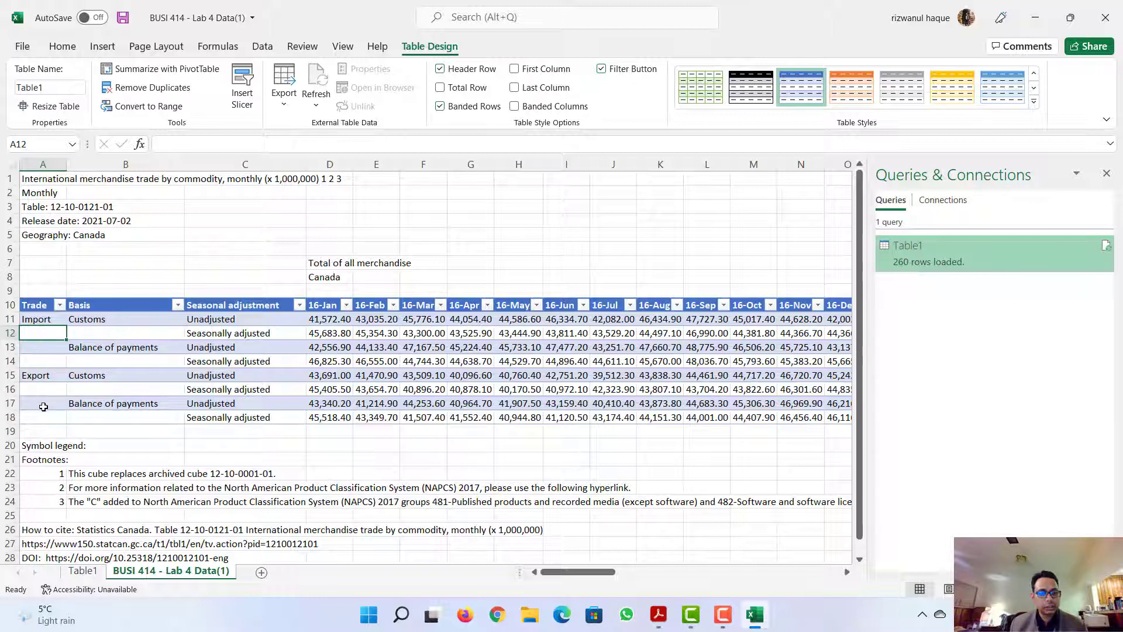
left_click(97, 319)
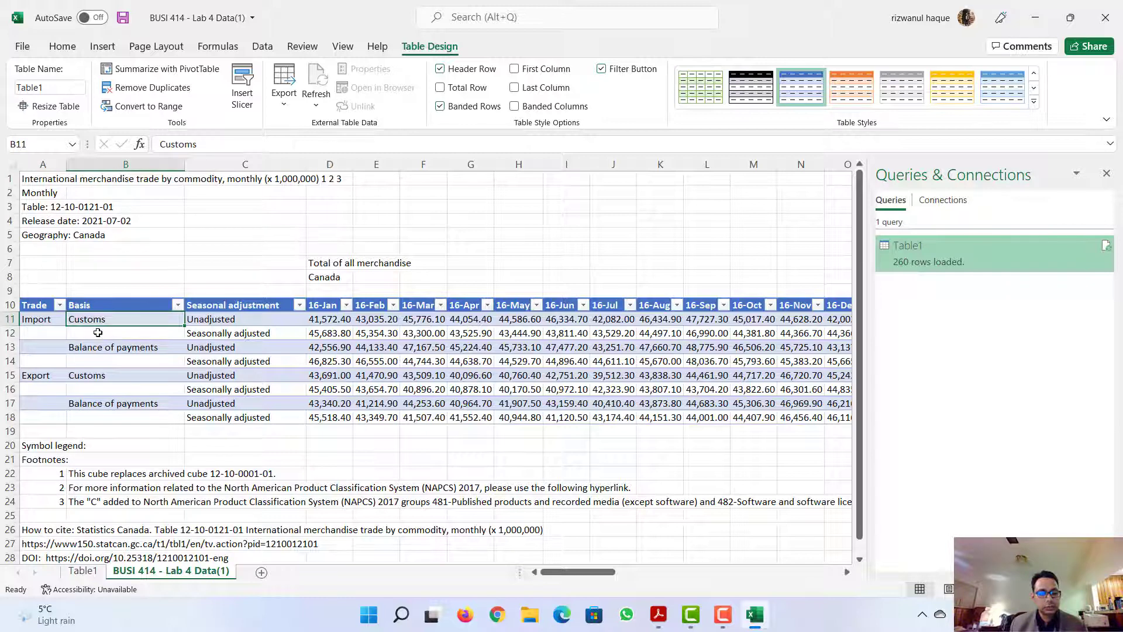
left_click(98, 333)
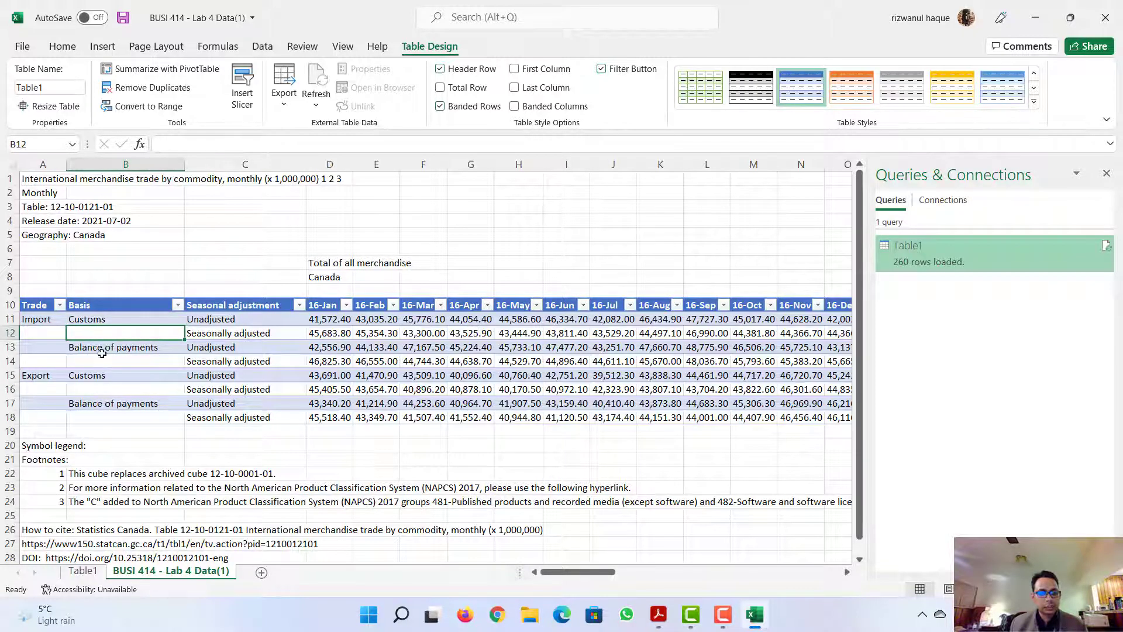
left_click(97, 349)
left_click(93, 359)
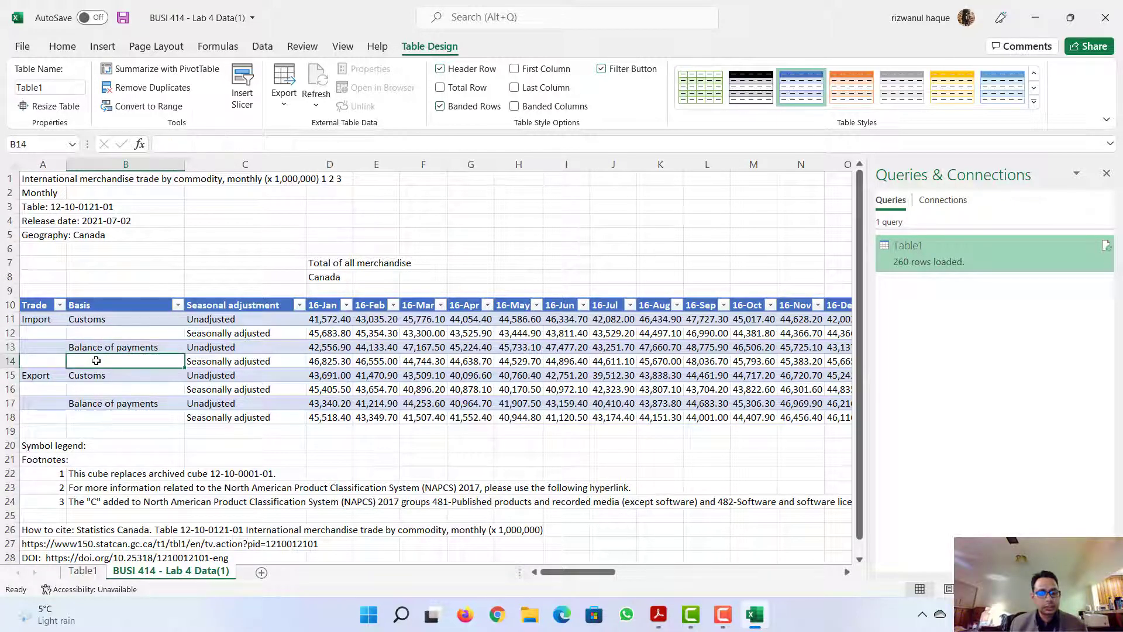
Examine the filled and blank Basis cells in the source table's Export rows and return to the Table1 sheet
left_click(95, 375)
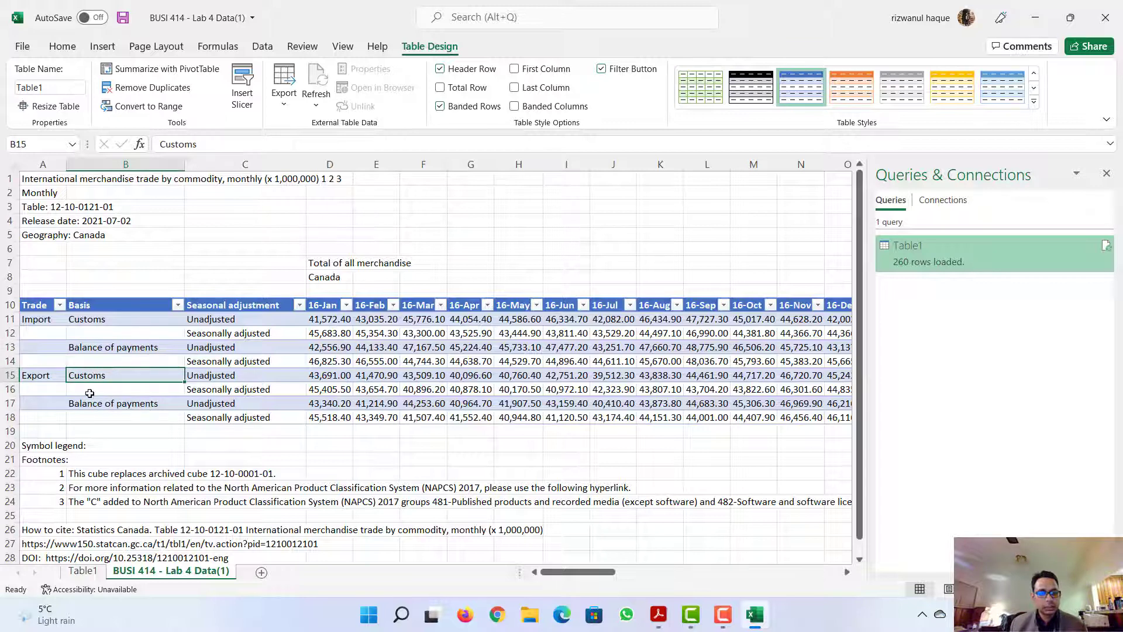
left_click(87, 391)
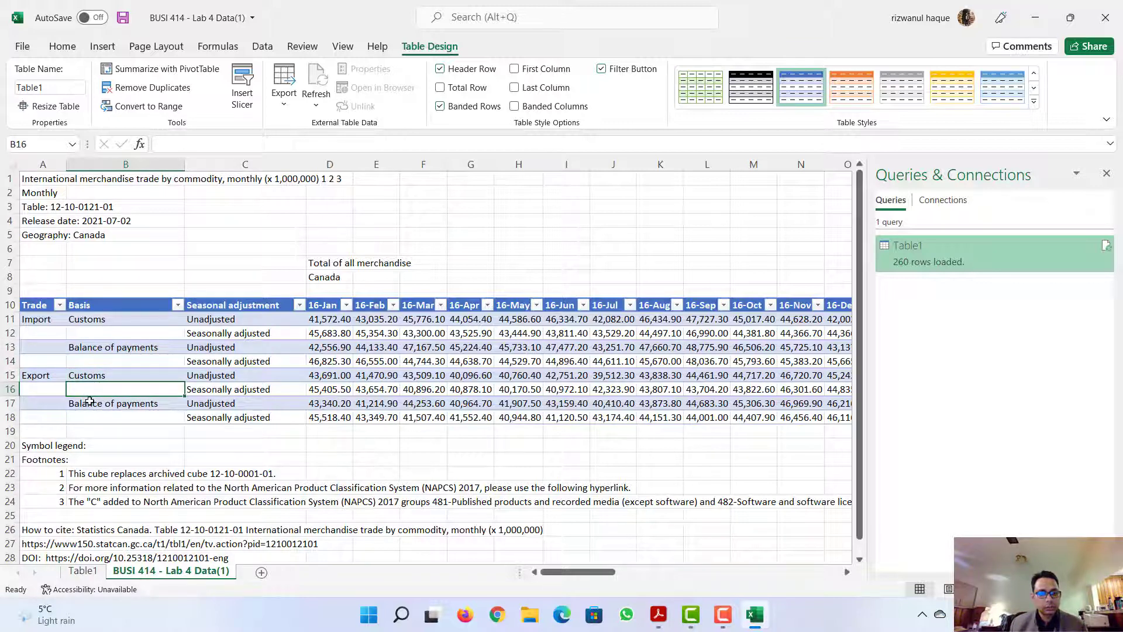
left_click(89, 401)
left_click(95, 415)
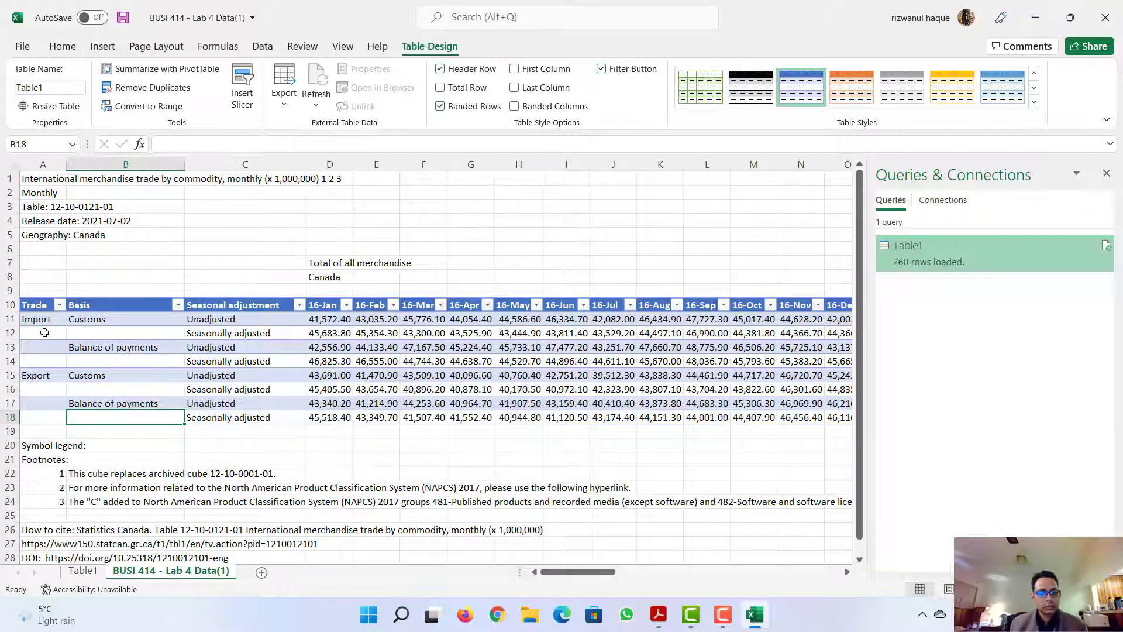
left_click(82, 571)
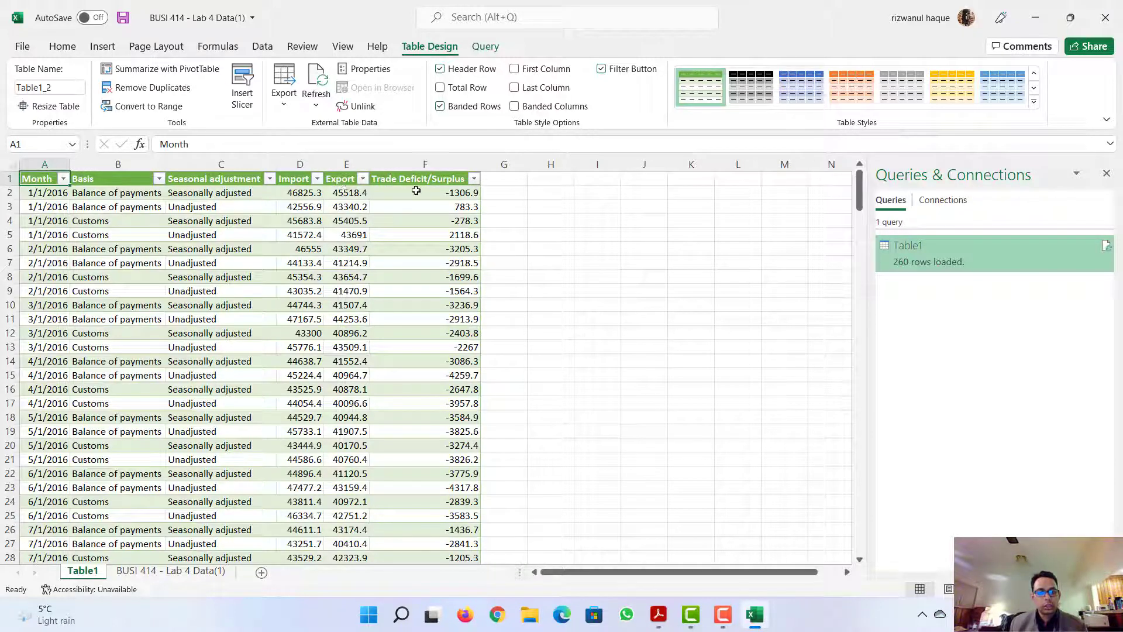
Reopen the Table1 query for editing, review its Basis, Seasonal adjustment, Import and Trade Deficit/Surplus columns, and close the editor
double_click(980, 258)
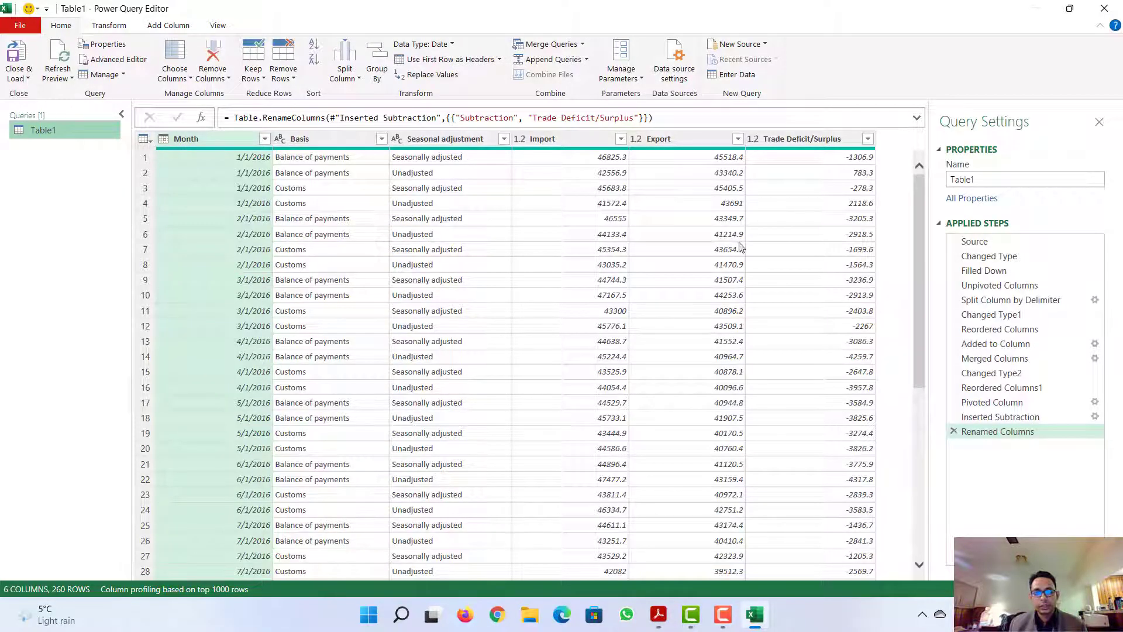
left_click(332, 141)
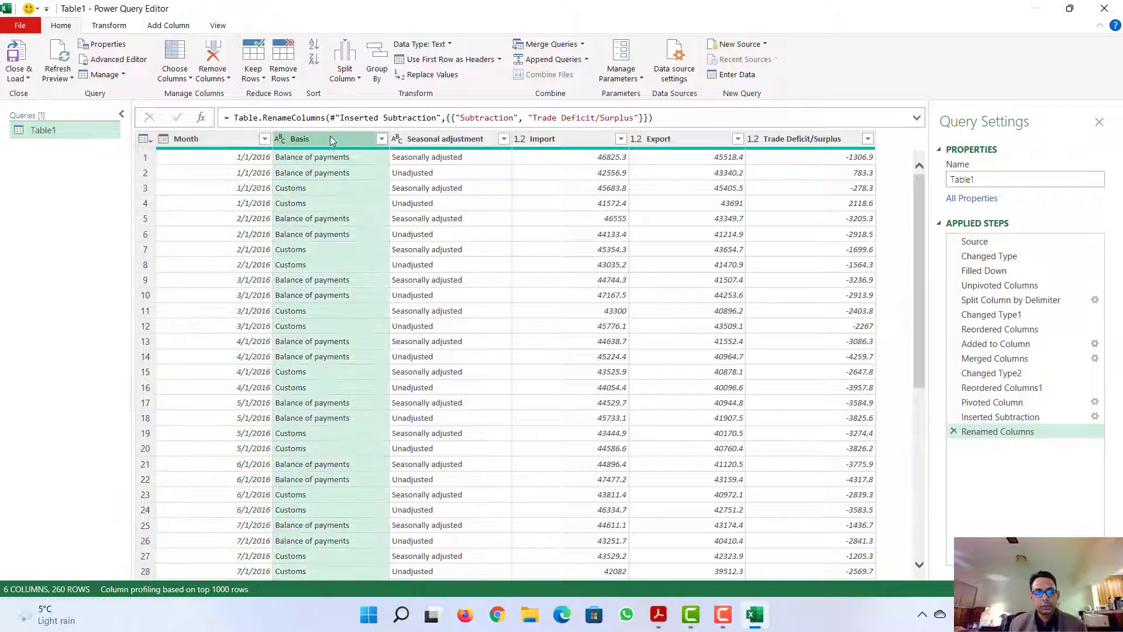
left_click(433, 141)
left_click(779, 141)
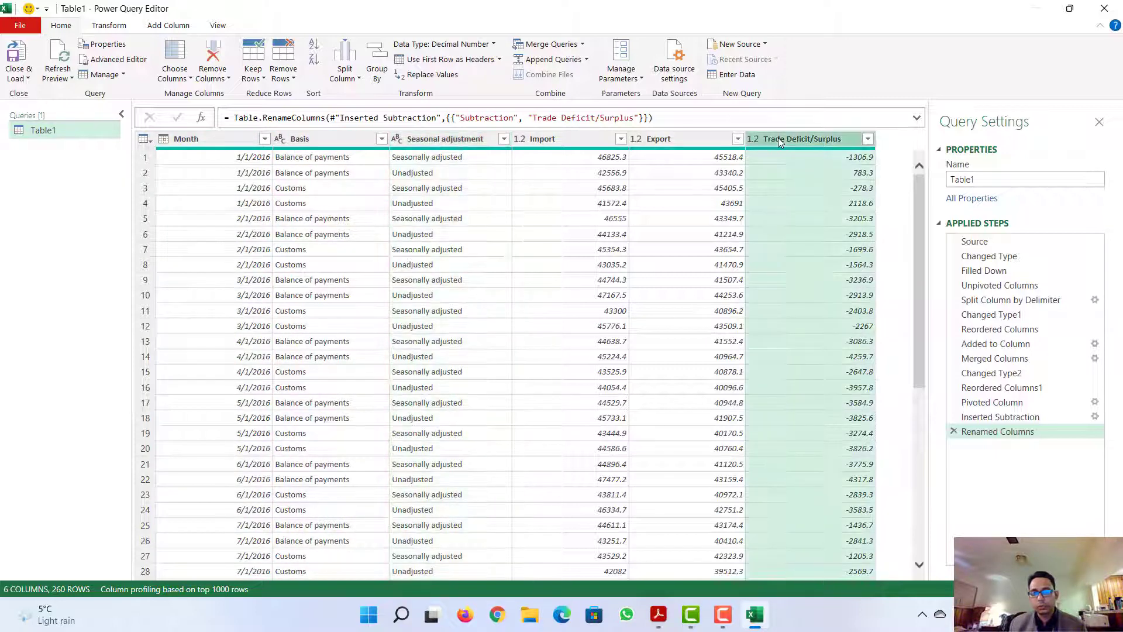
left_click(302, 141)
left_click(216, 138)
left_click(303, 138)
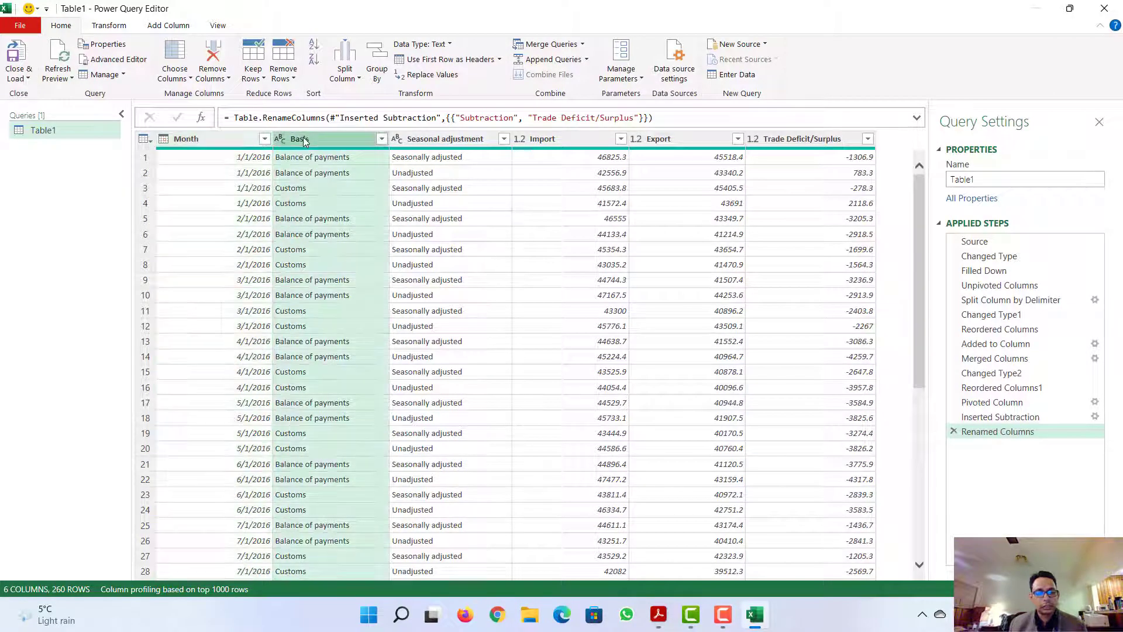
left_click(461, 141)
left_click(557, 141)
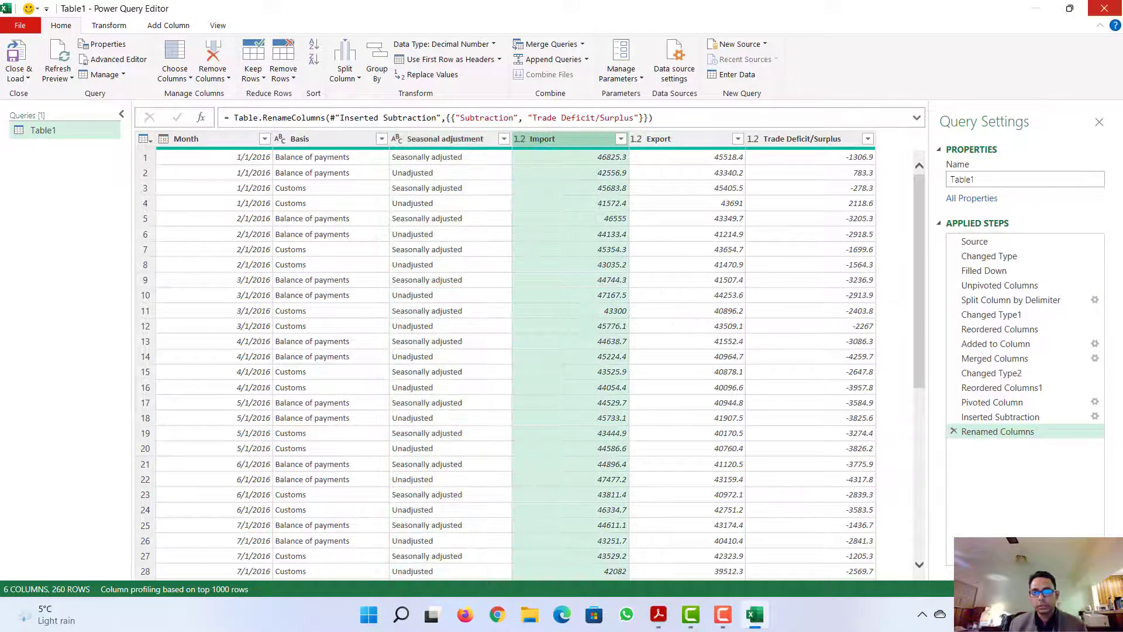
left_click(1105, 8)
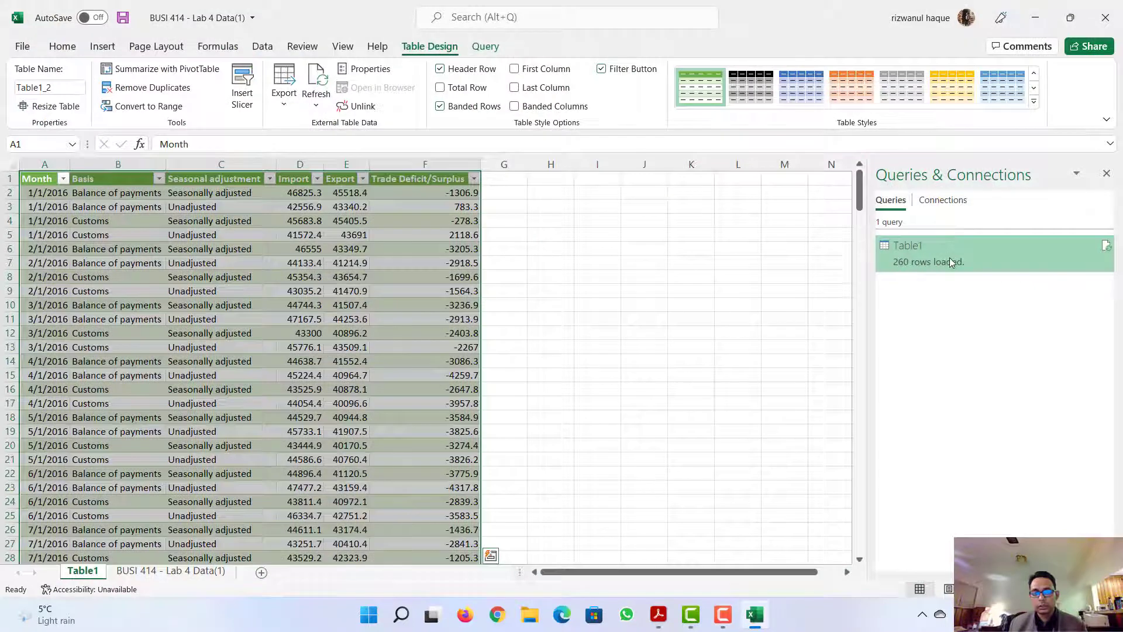
mouse_move(936, 261)
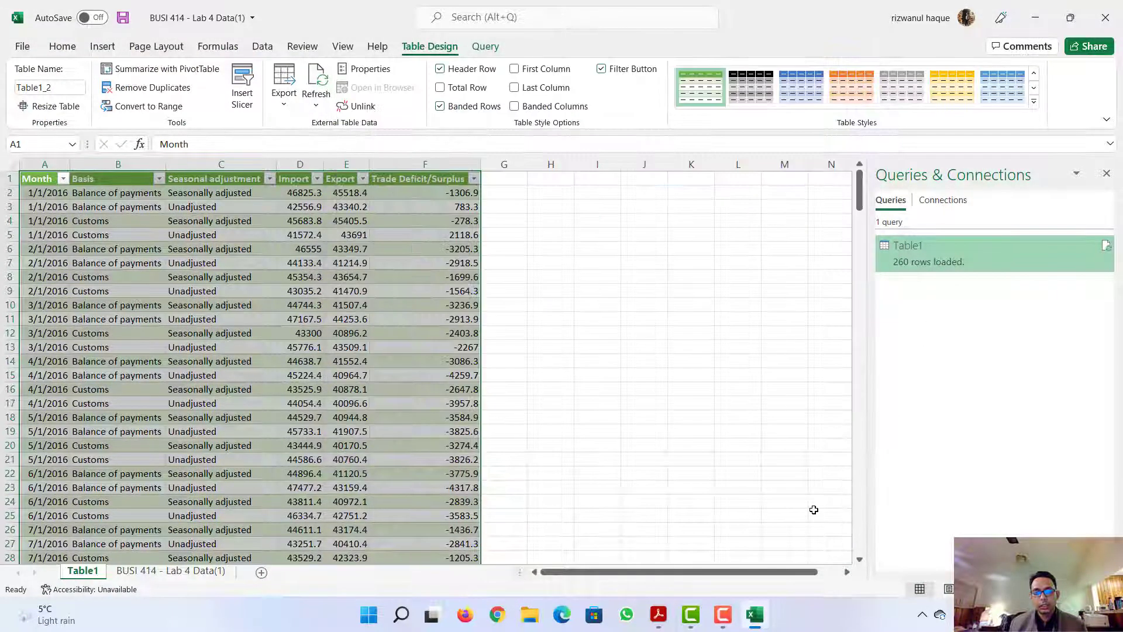
left_click(642, 358)
left_click(520, 181)
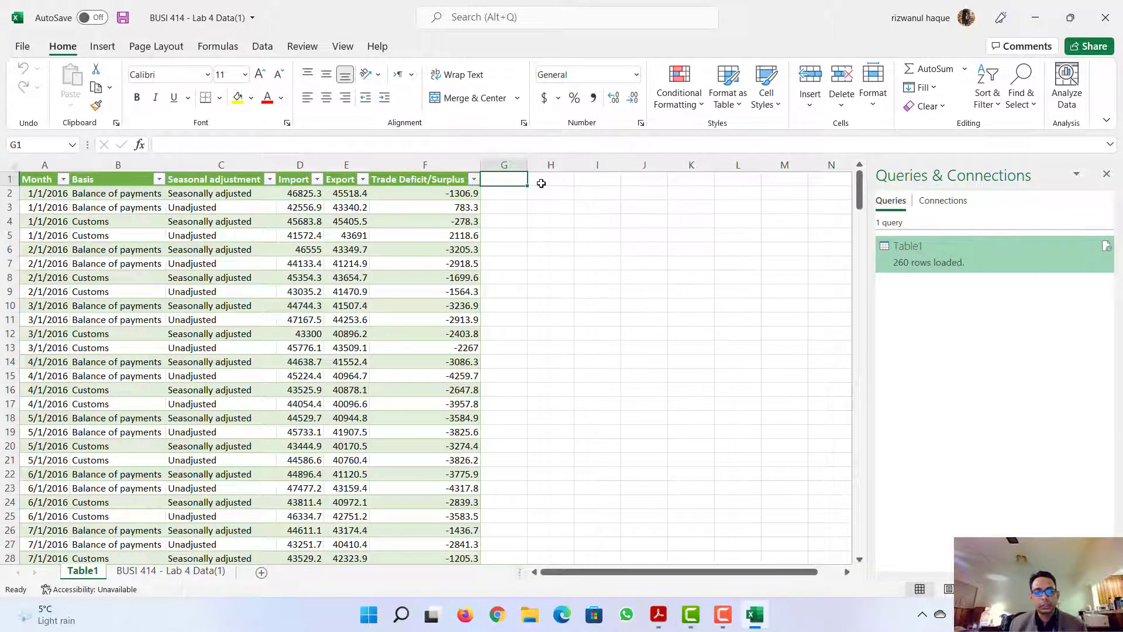
left_click(578, 181)
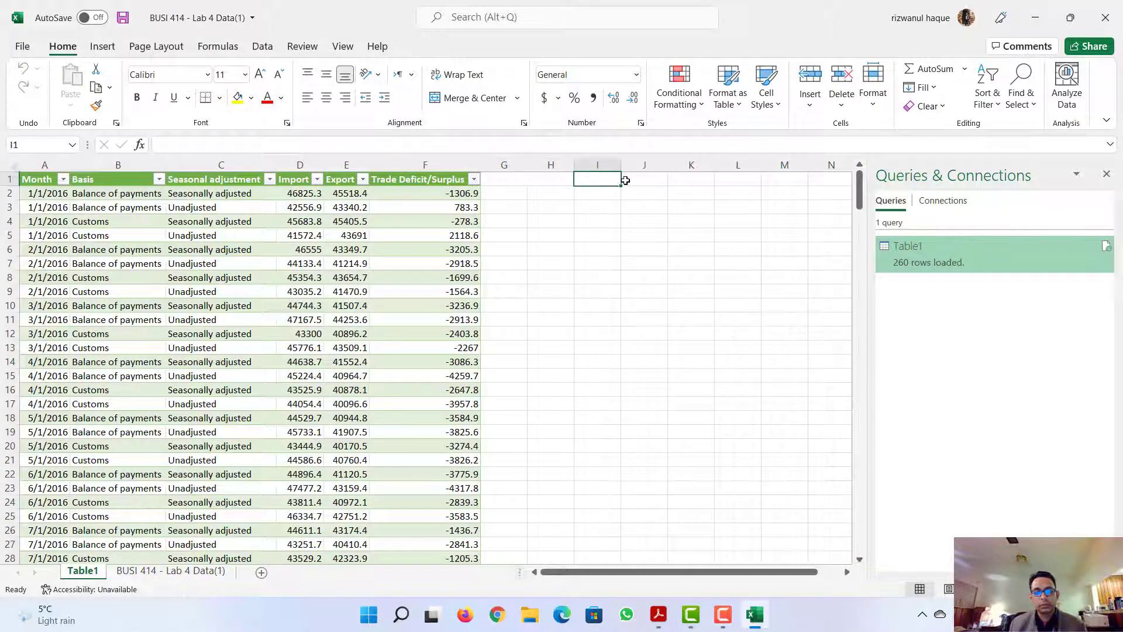